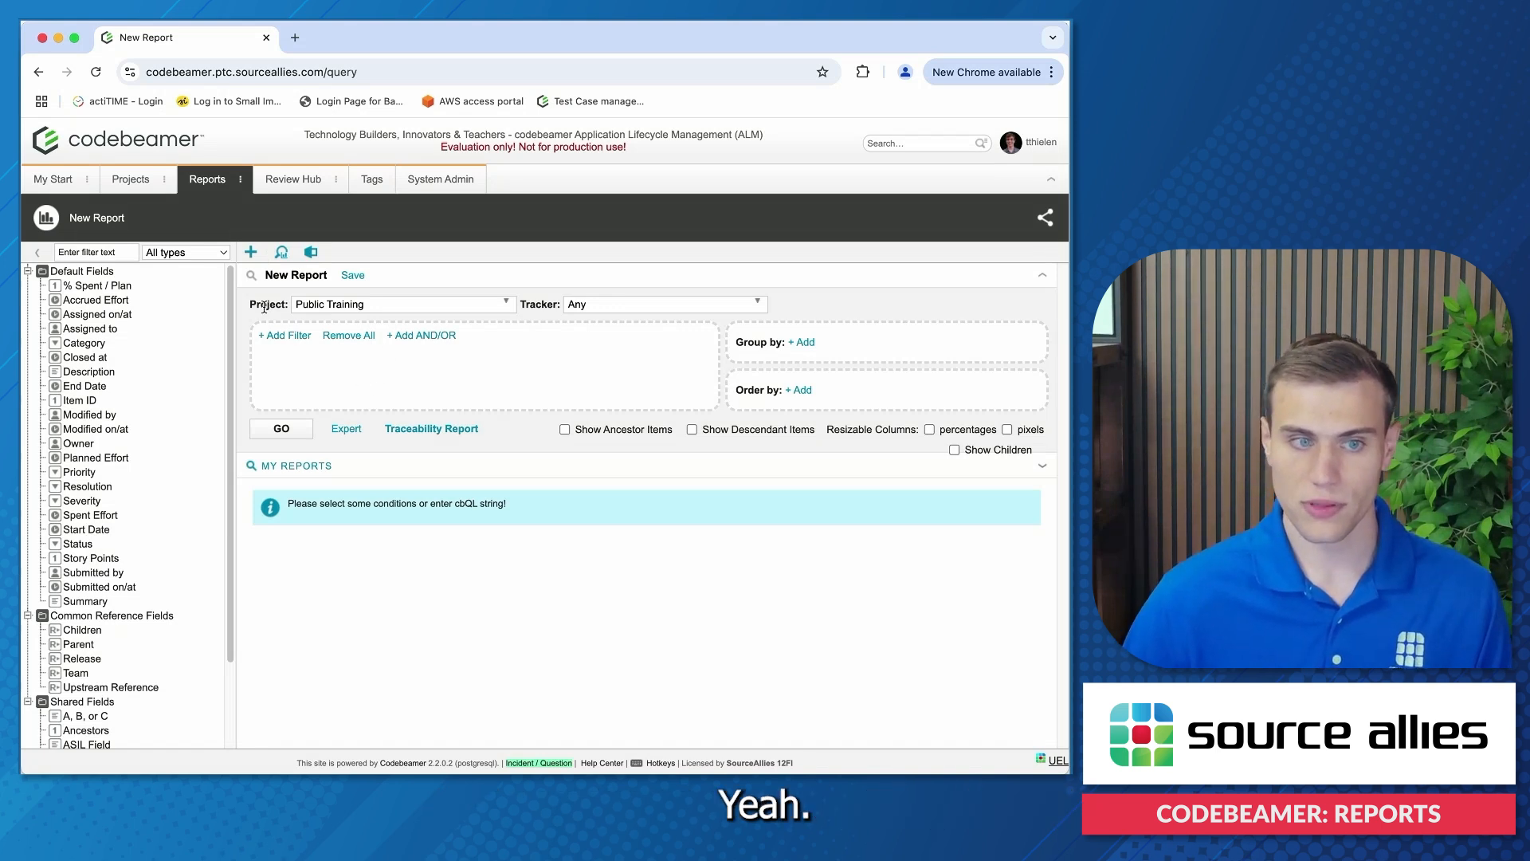
drag(249, 304, 265, 304)
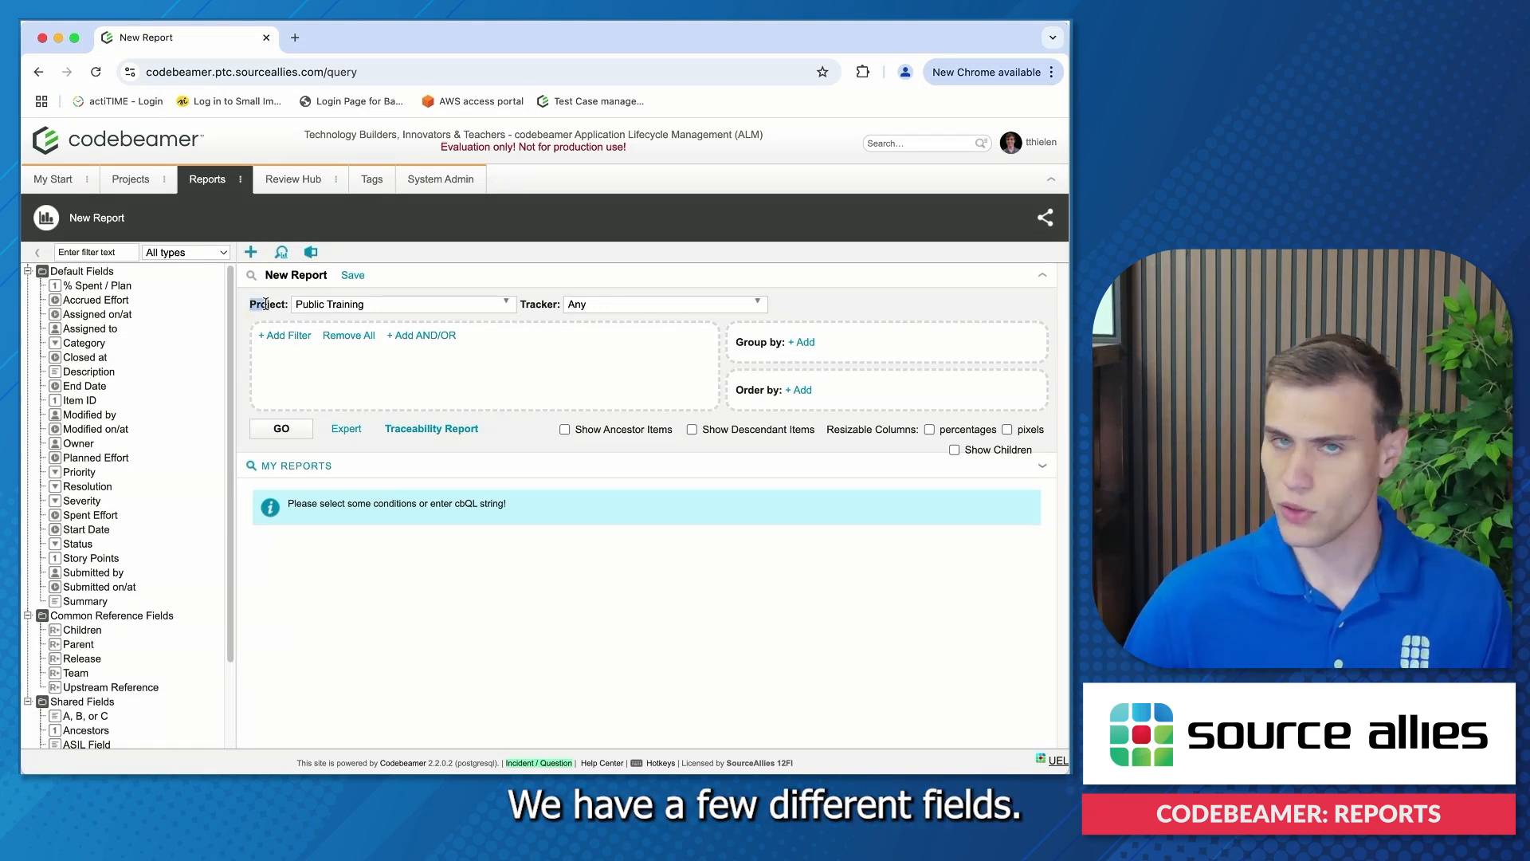
double_click(264, 304)
double_click(542, 303)
click(855, 313)
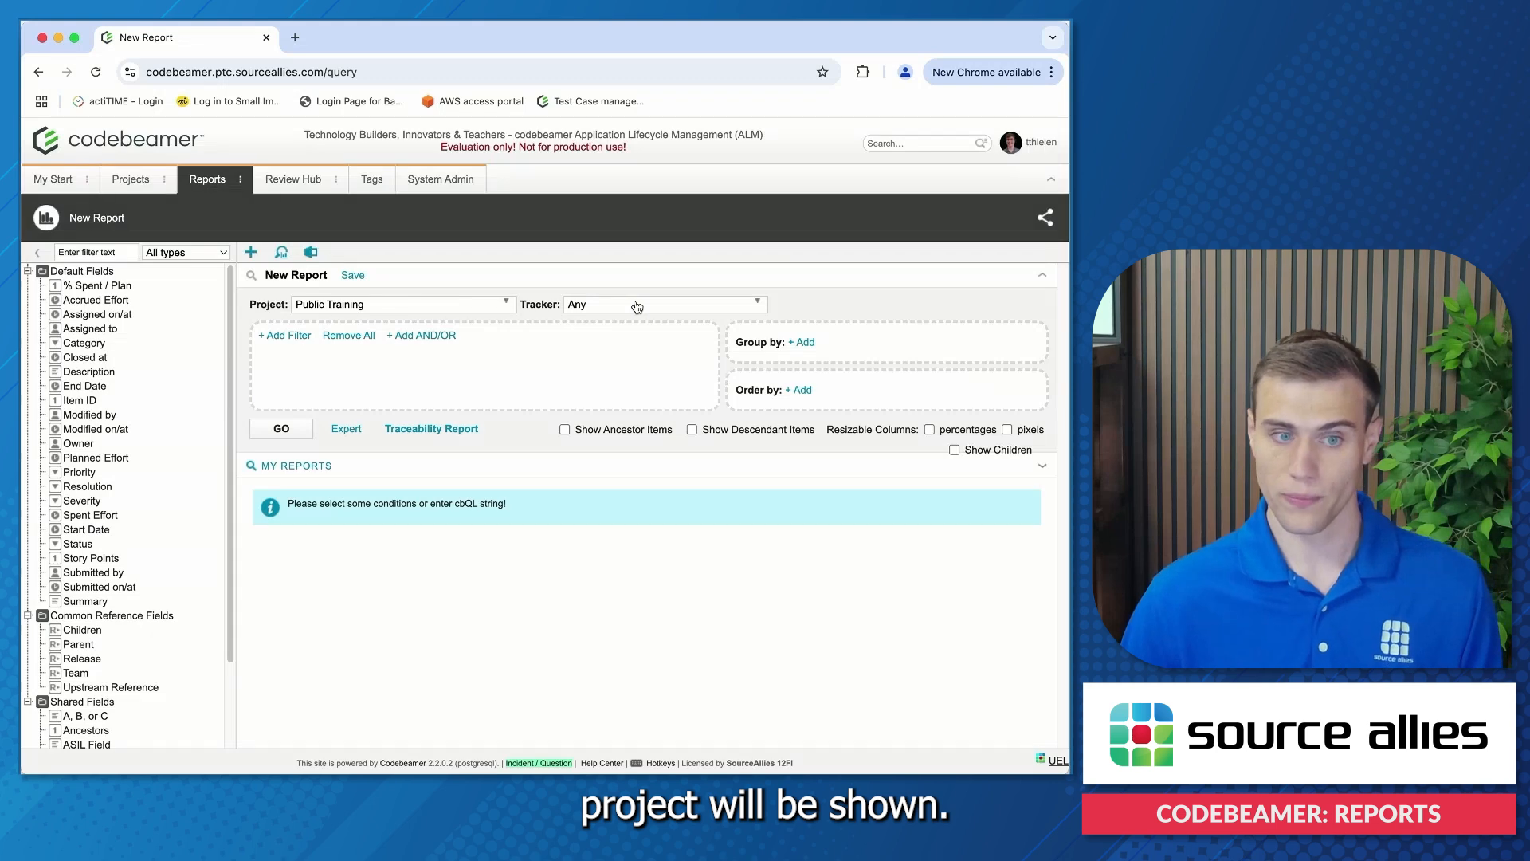
Run the unfiltered report for the Public Training project and look through the listed items
click(291, 430)
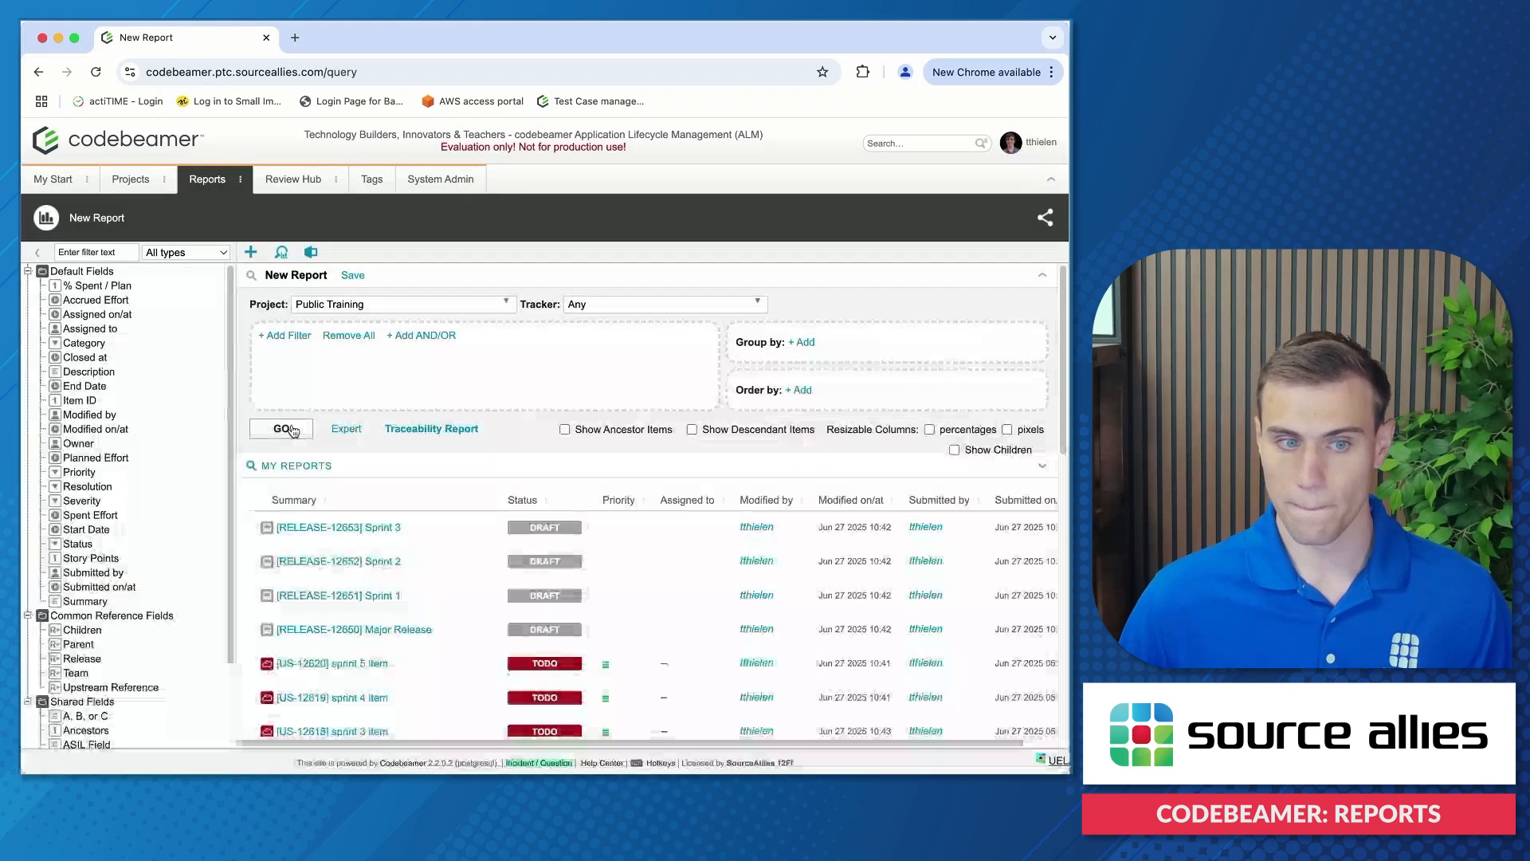
scroll(659, 543, down, 1)
scroll(660, 544, down, 5)
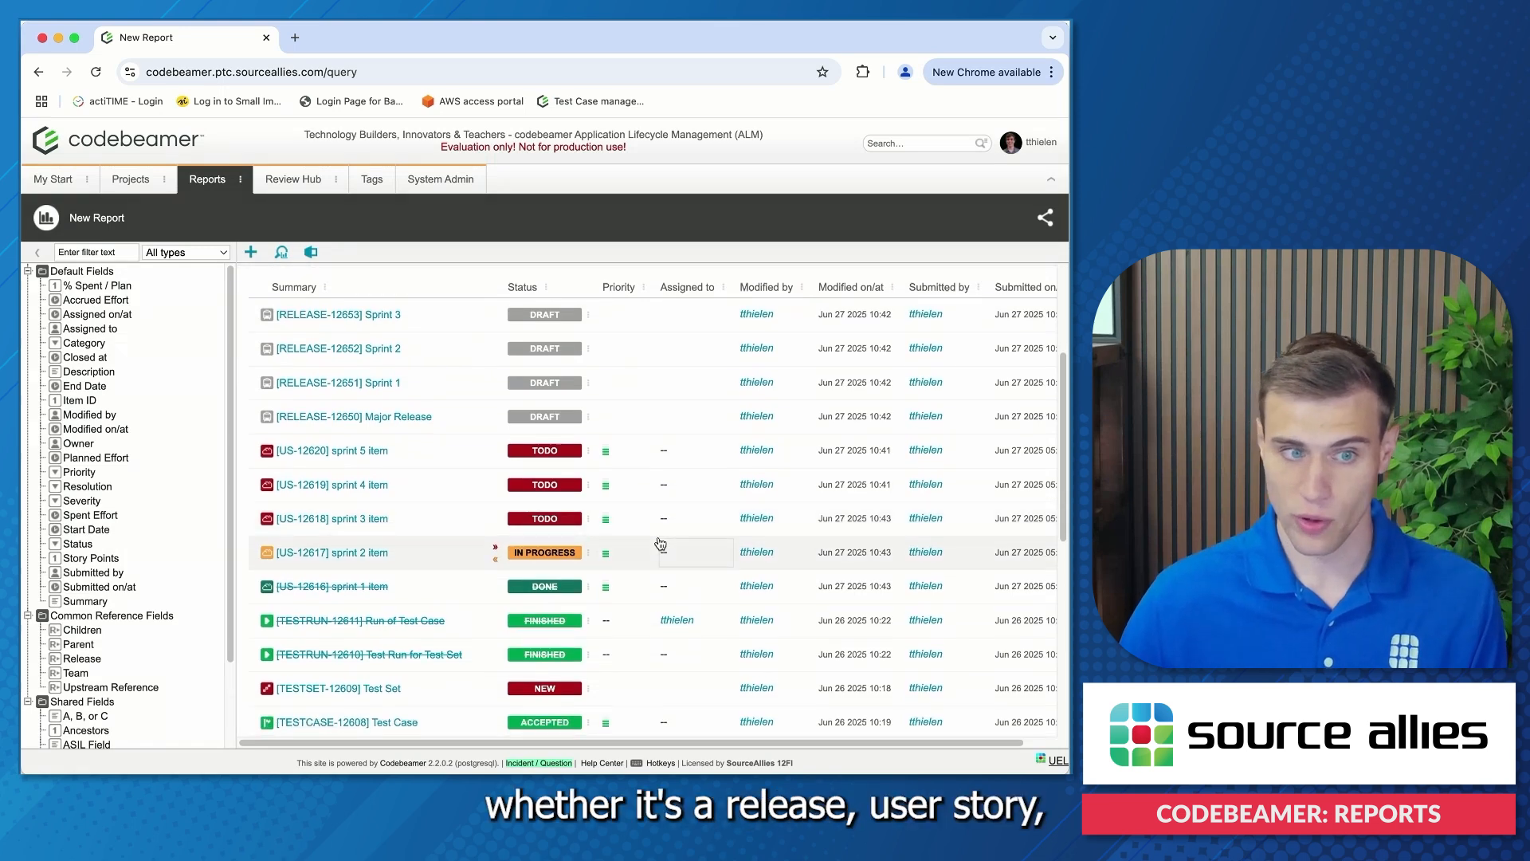
scroll(289, 450, down, 3)
scroll(311, 518, down, 2)
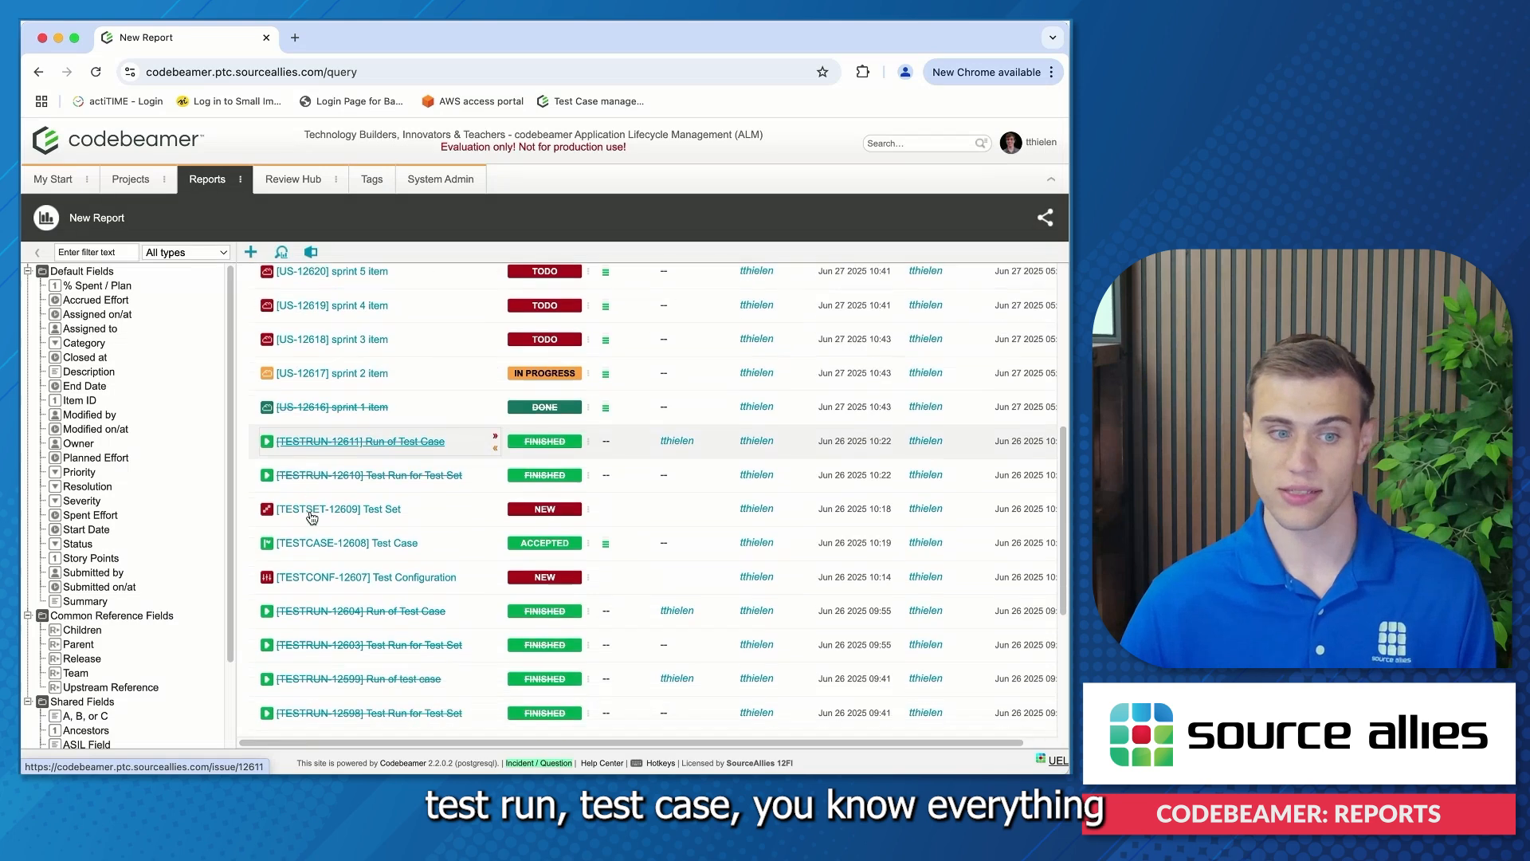
scroll(768, 475, up, 10)
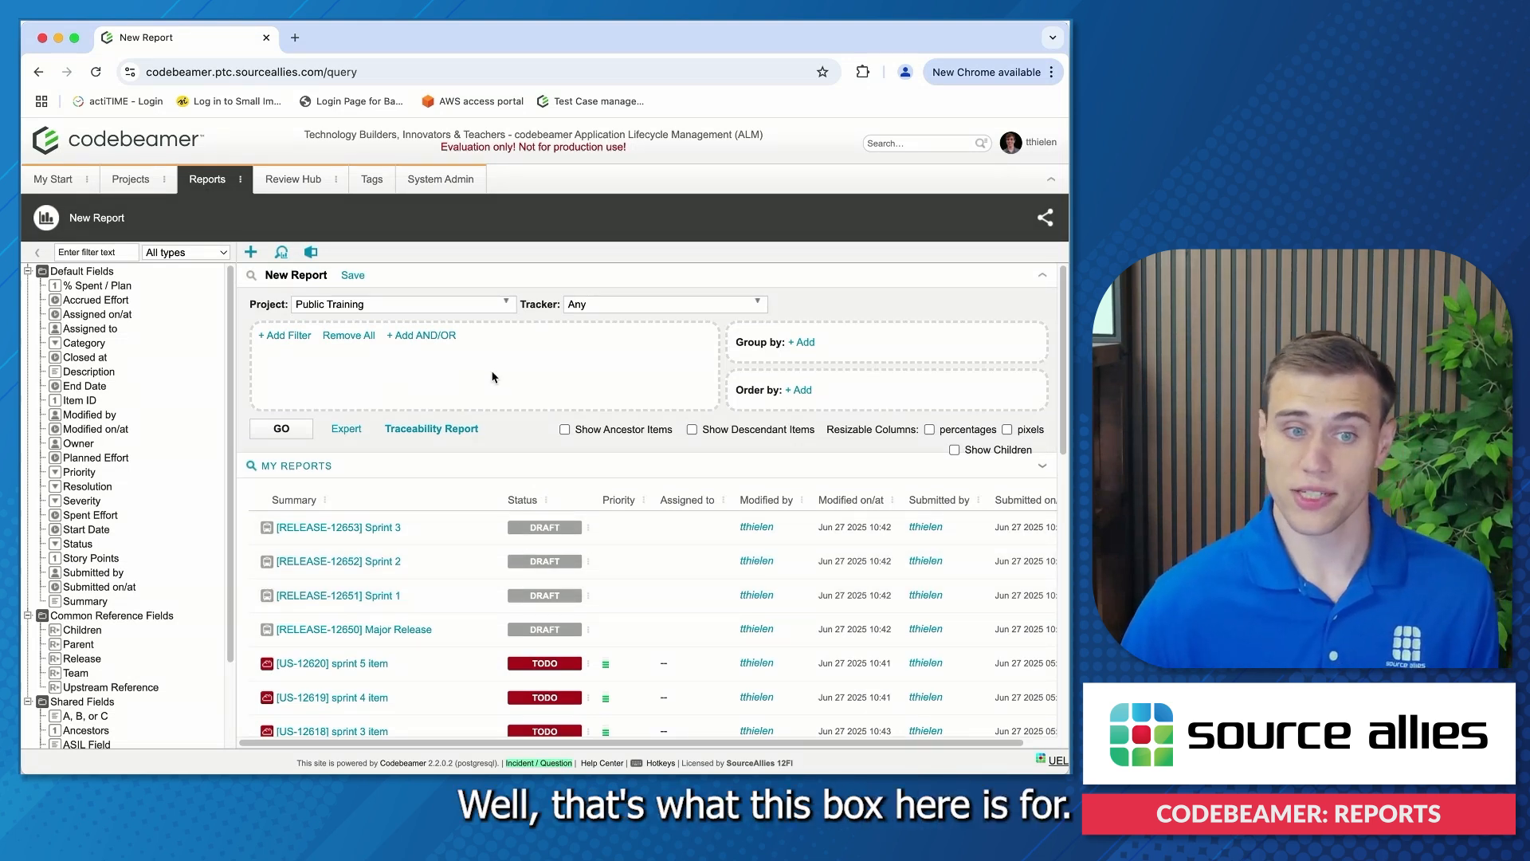
Add a Status filter set to In progress to the report and run it
click(279, 336)
click(284, 397)
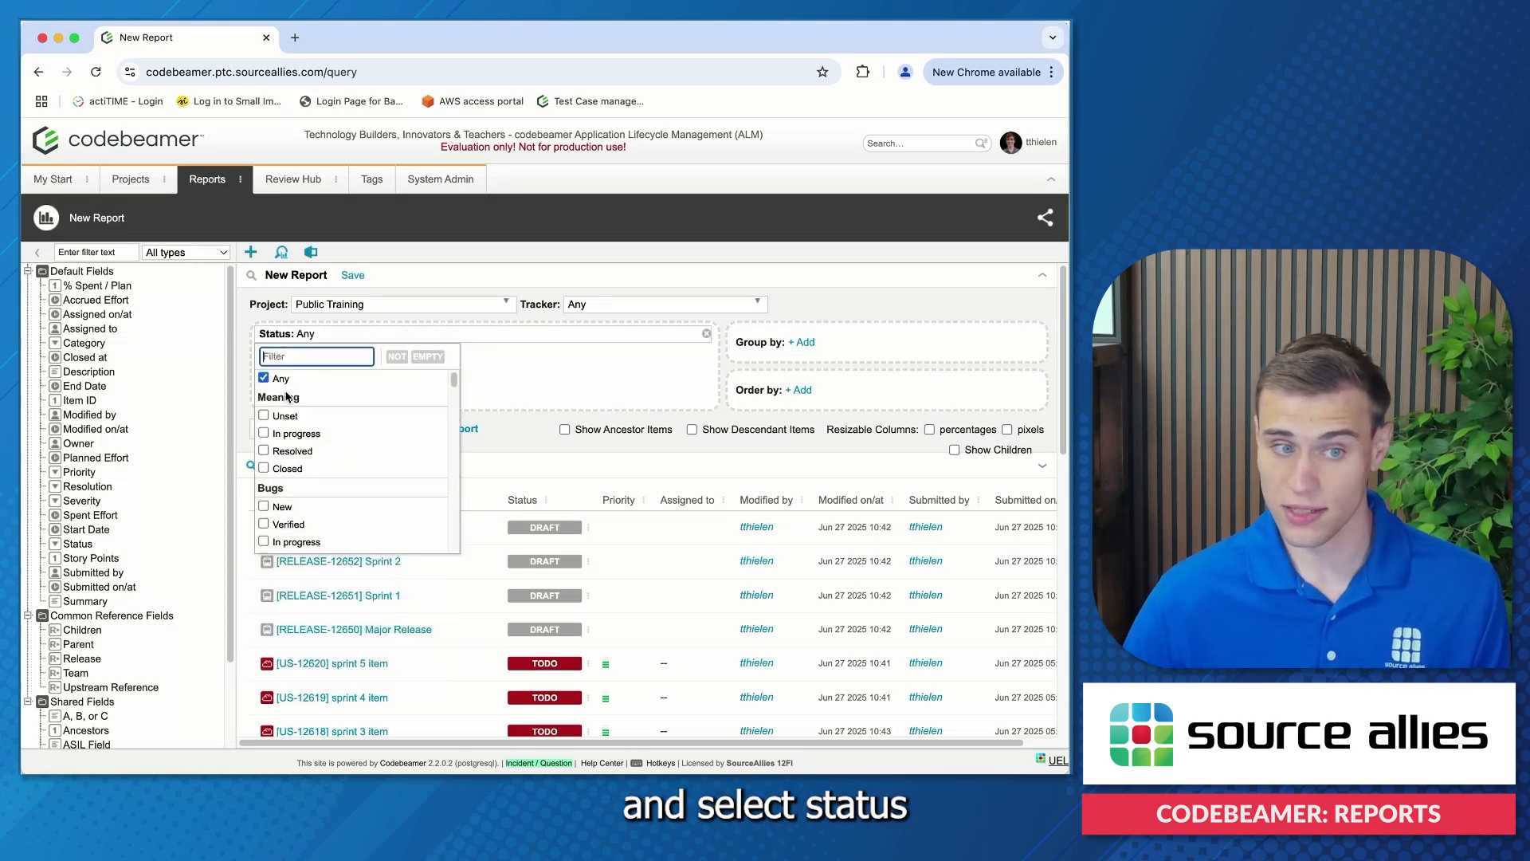
click(290, 436)
click(591, 377)
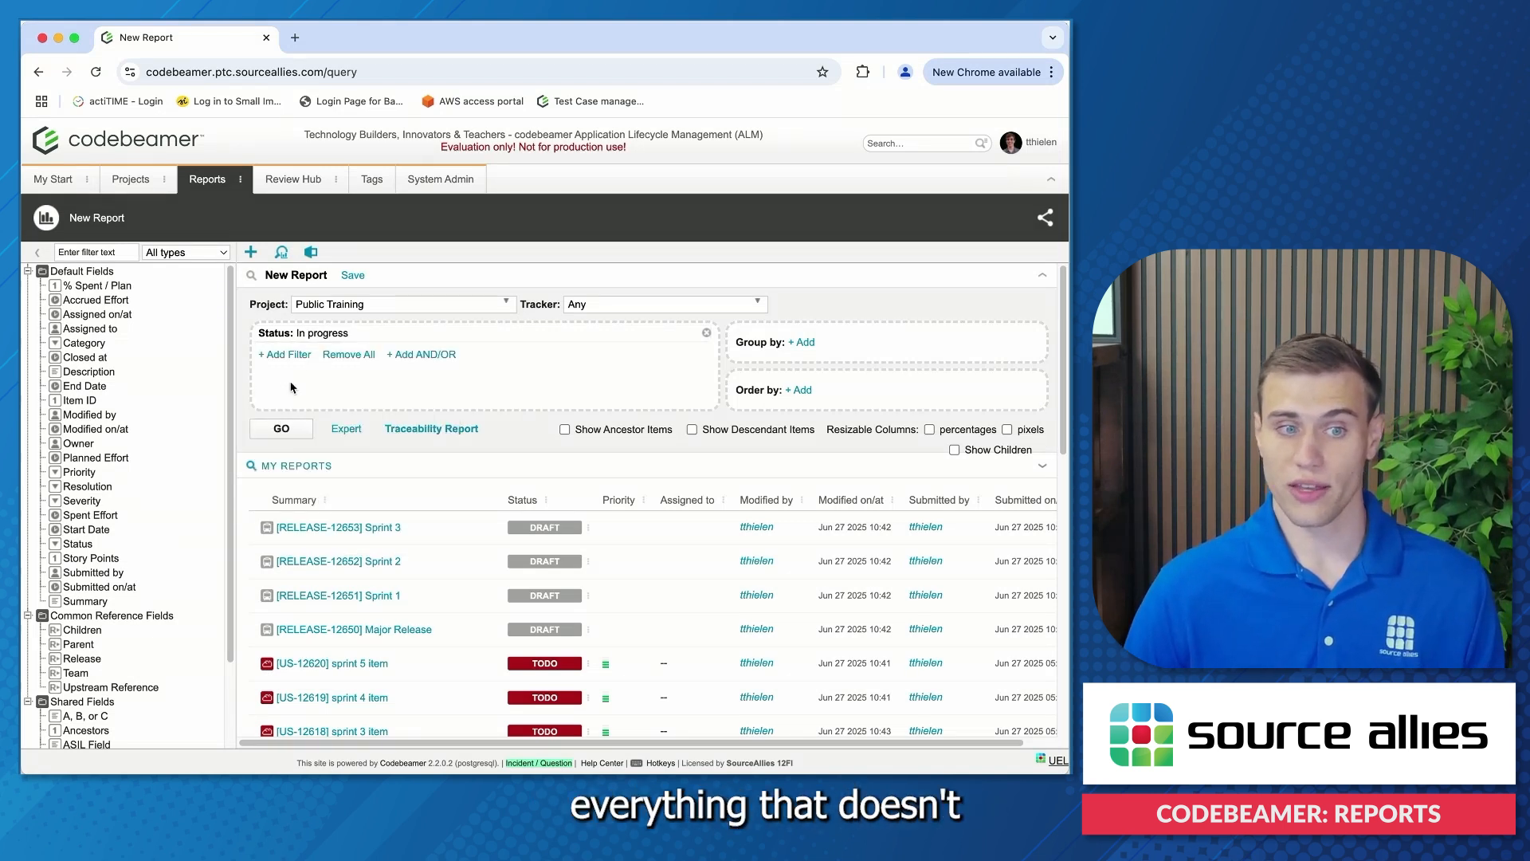
click(306, 428)
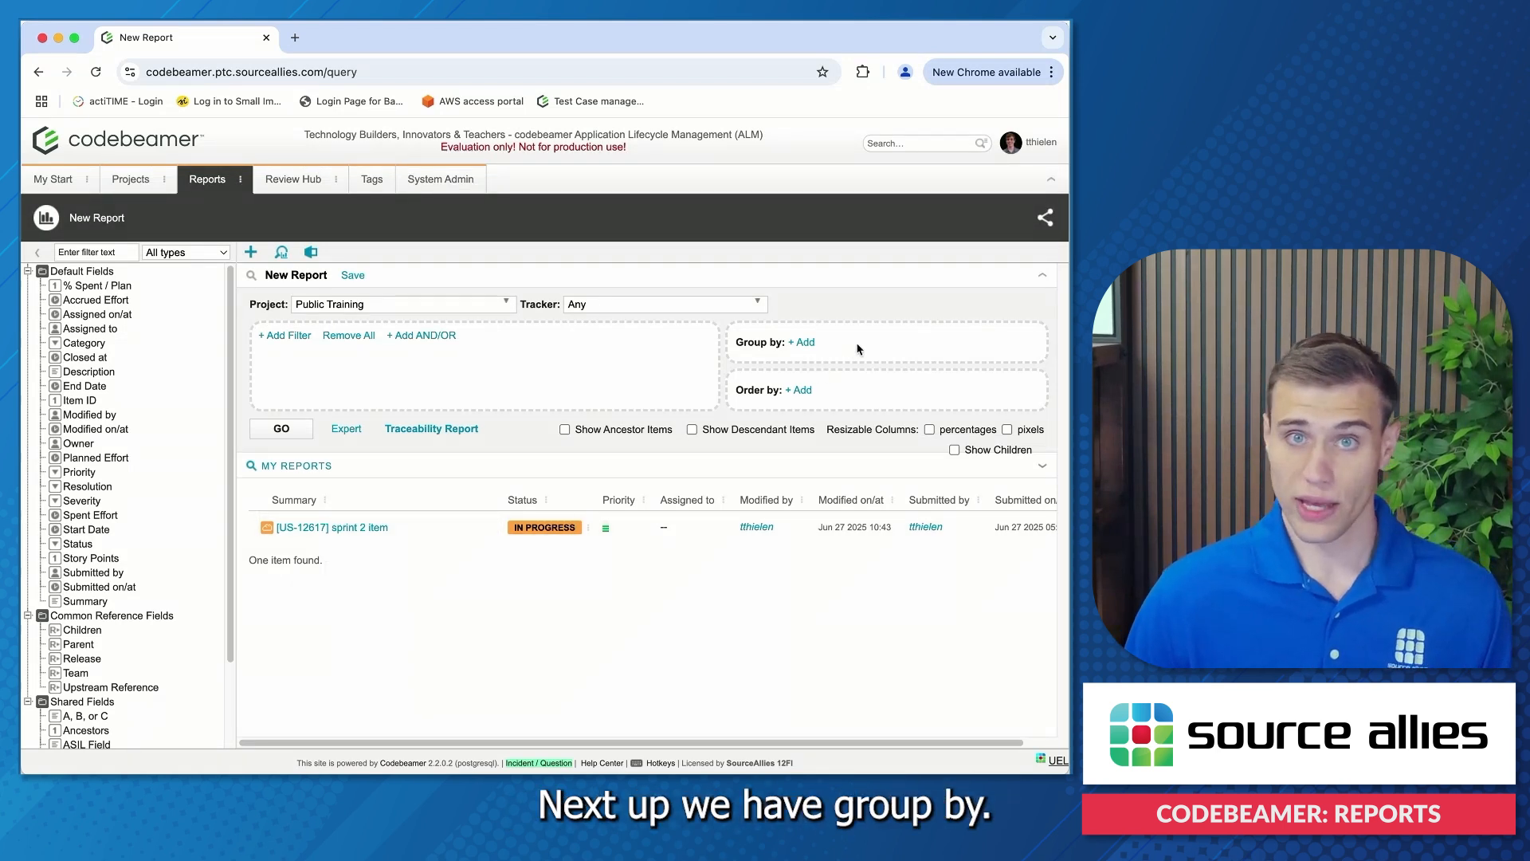
Group the report results by Status and run the report
click(803, 342)
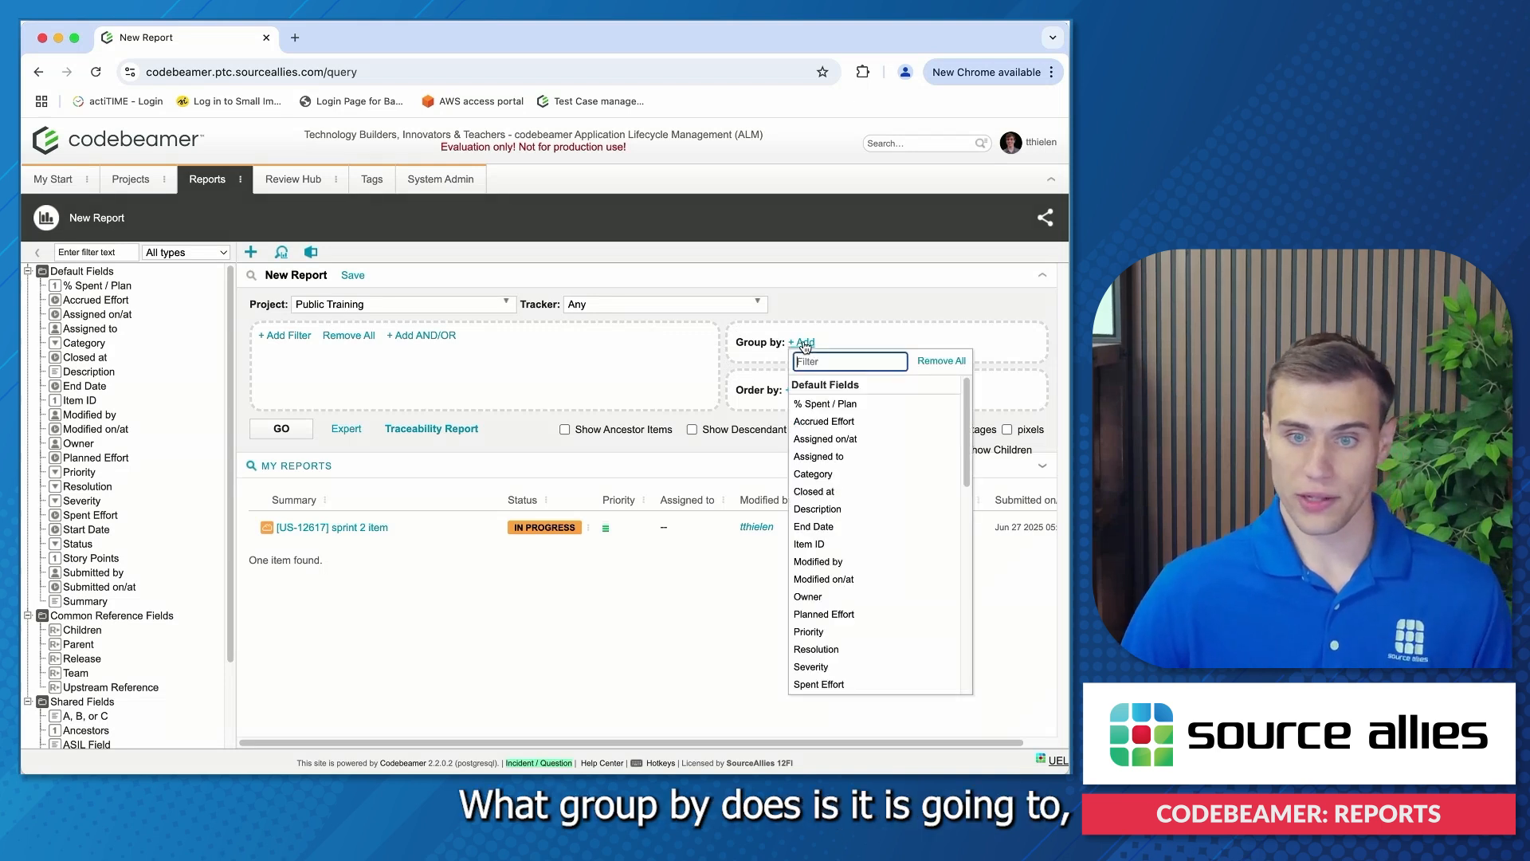
scroll(833, 502, down, 3)
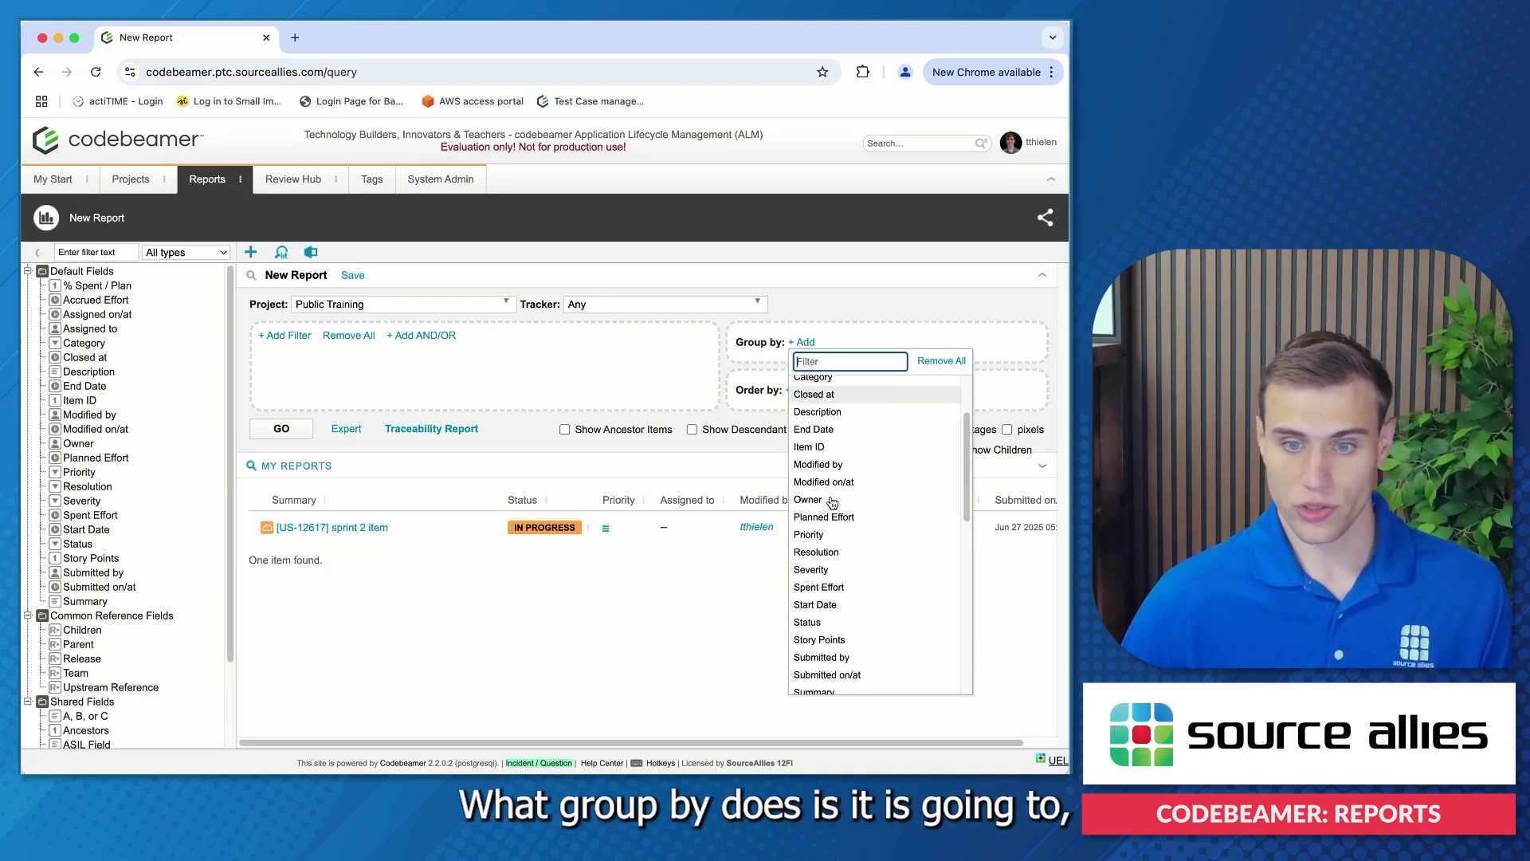
click(826, 594)
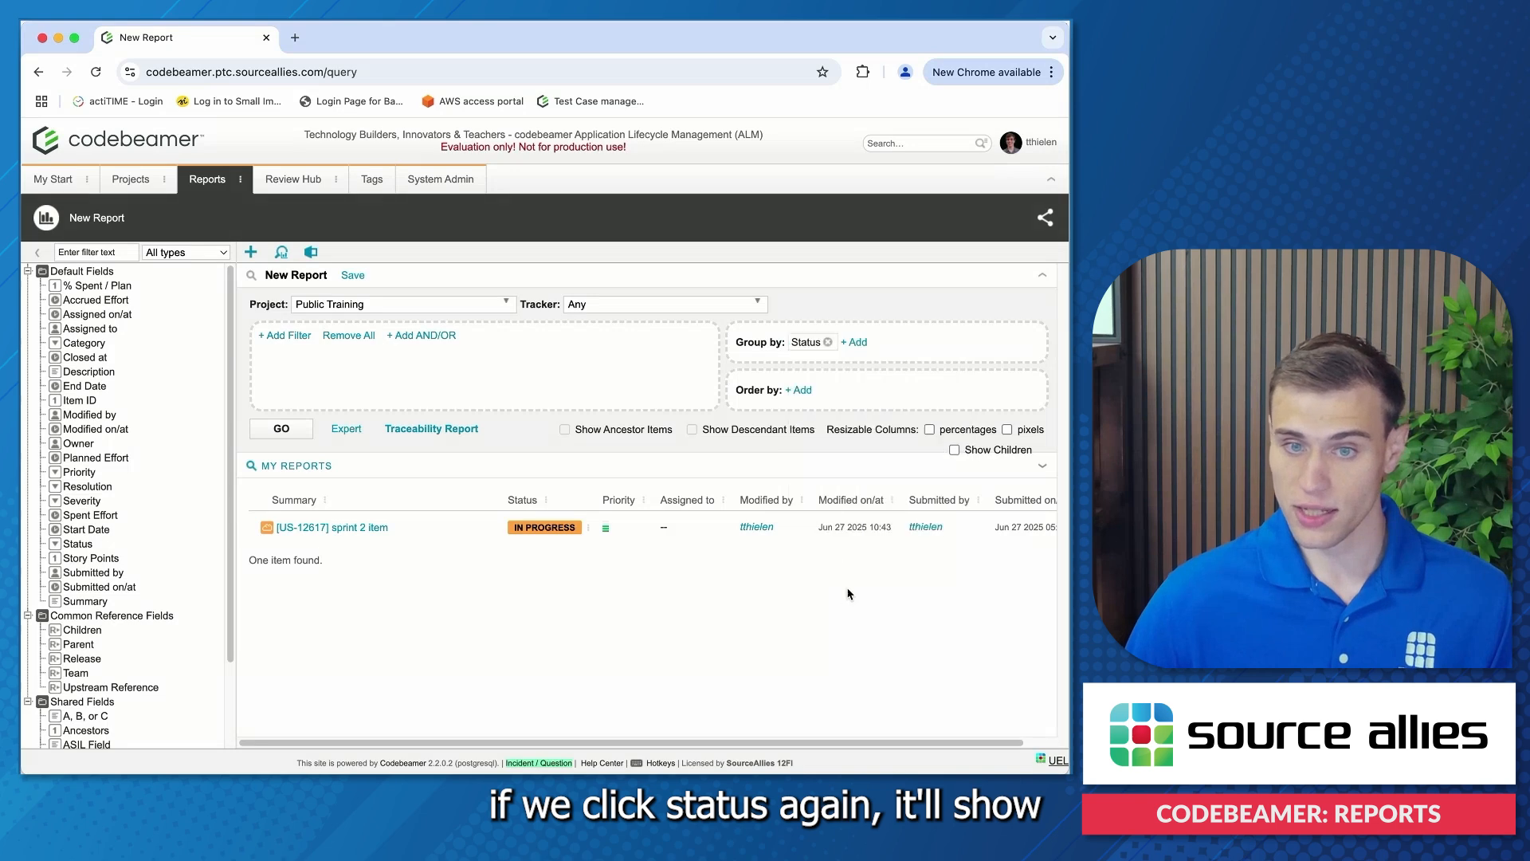
click(282, 431)
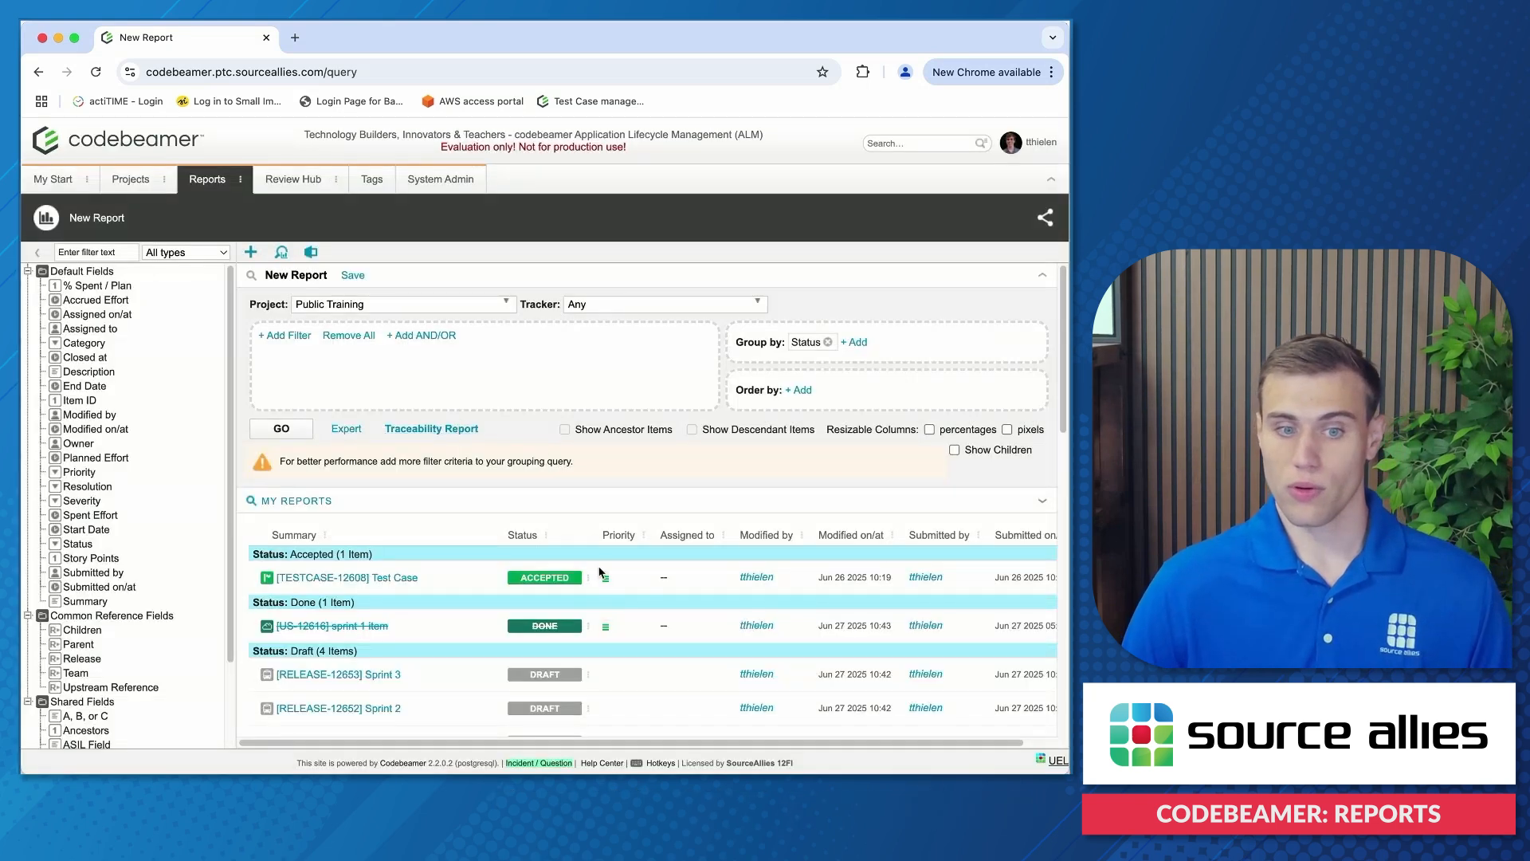
Examine the status headings and the items listed under each one in the grouped results
scroll(498, 505, down, 3)
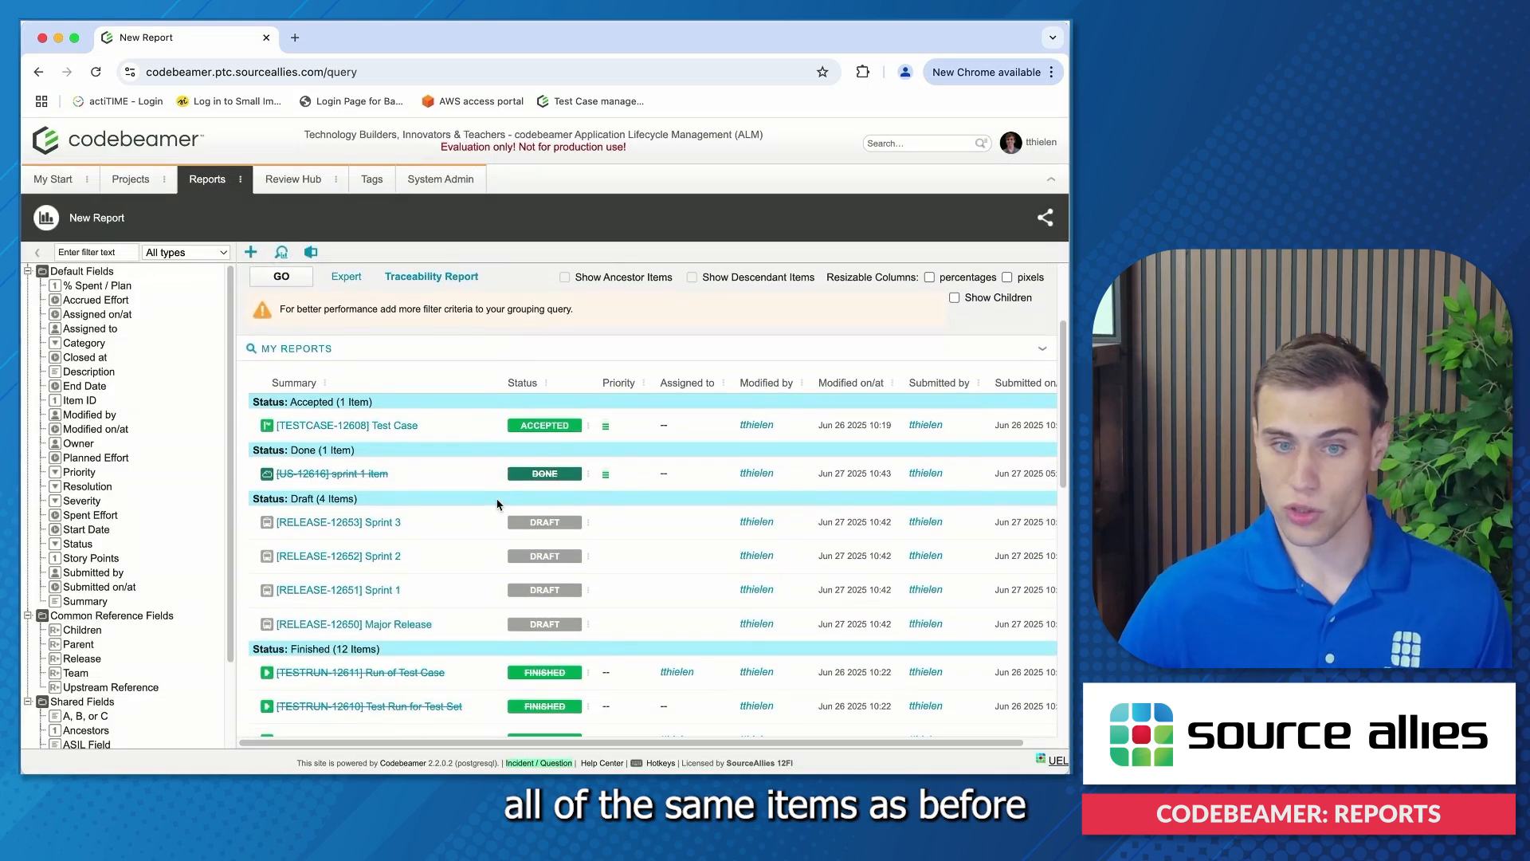
scroll(498, 503, down, 2)
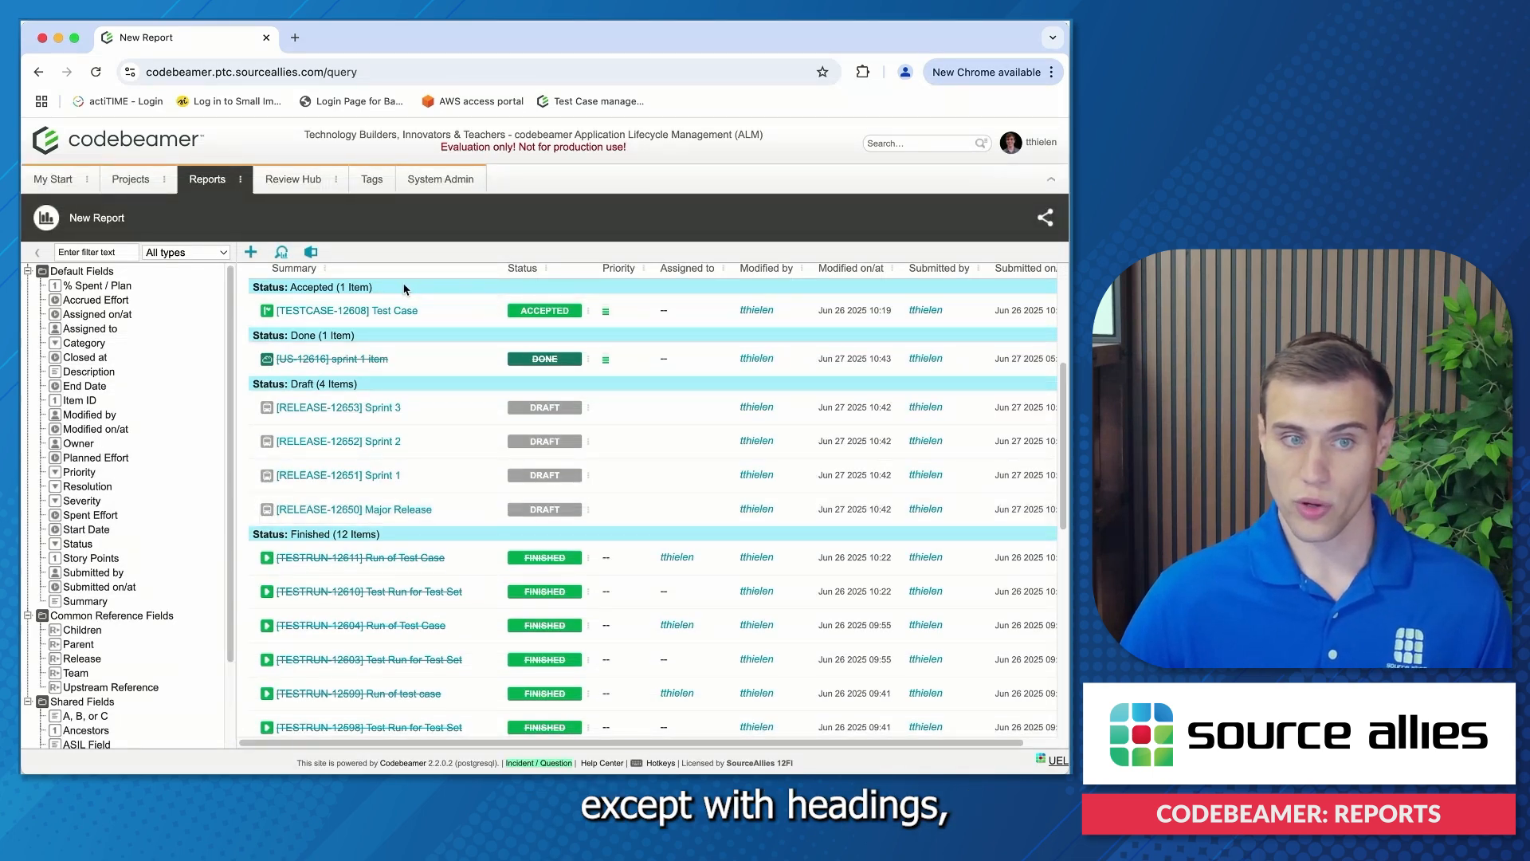
triple_click(263, 283)
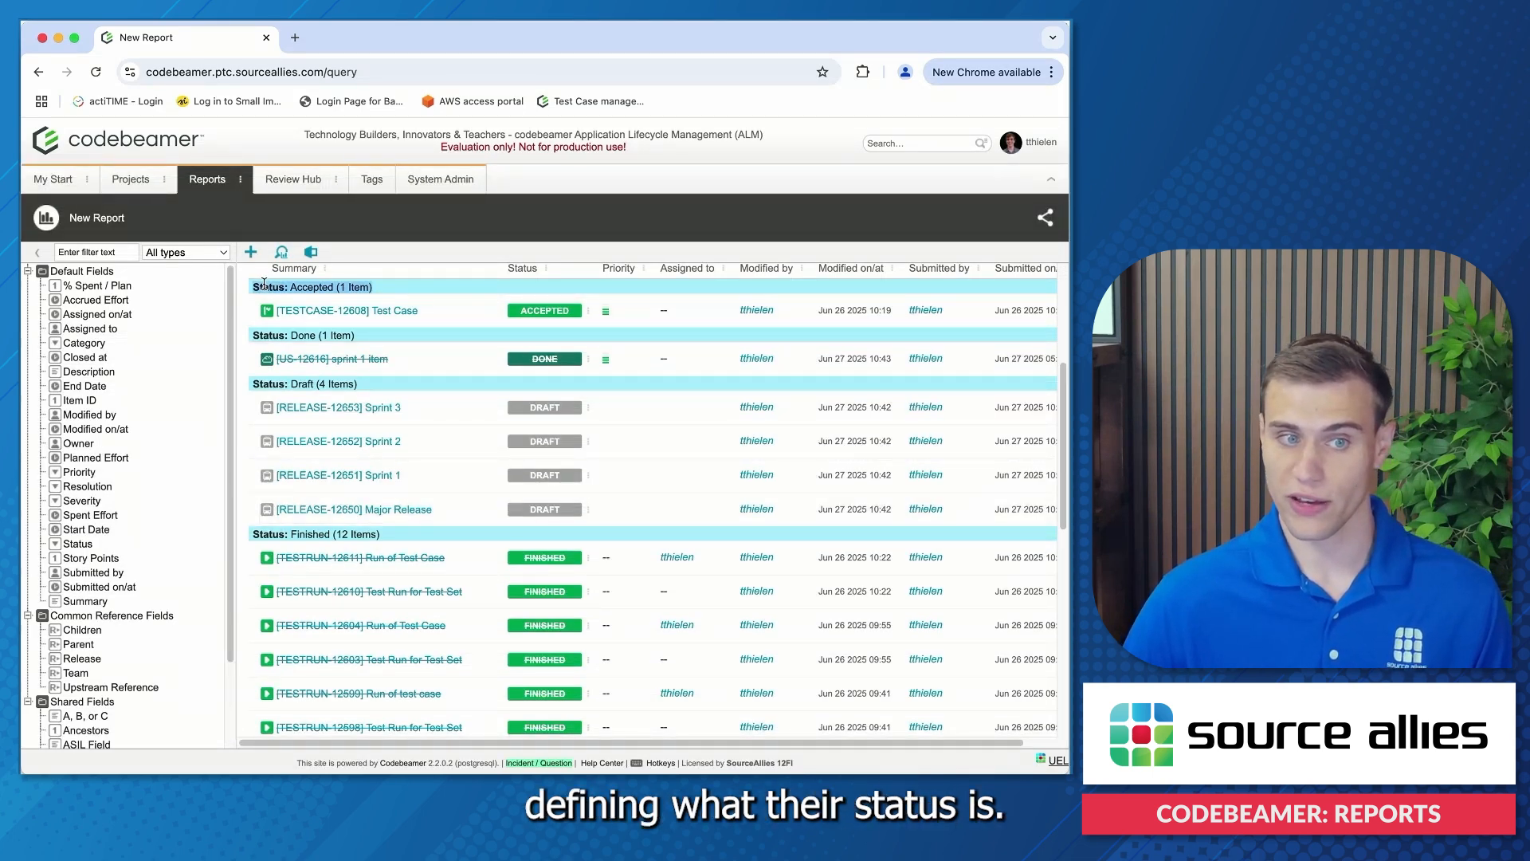
click(279, 287)
triple_click(289, 332)
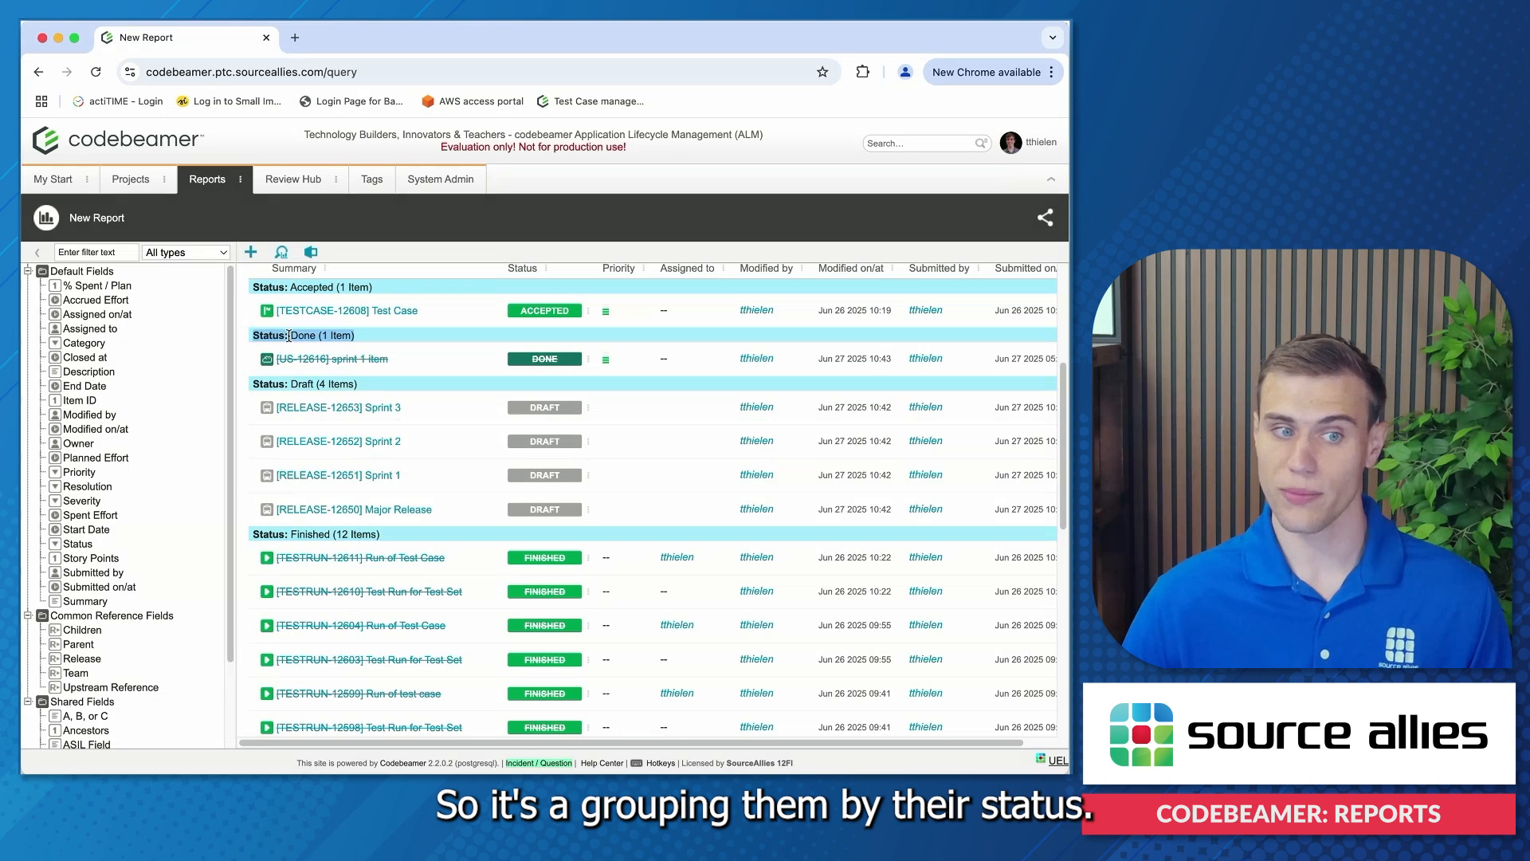
drag(307, 384, 309, 392)
scroll(308, 386, up, 5)
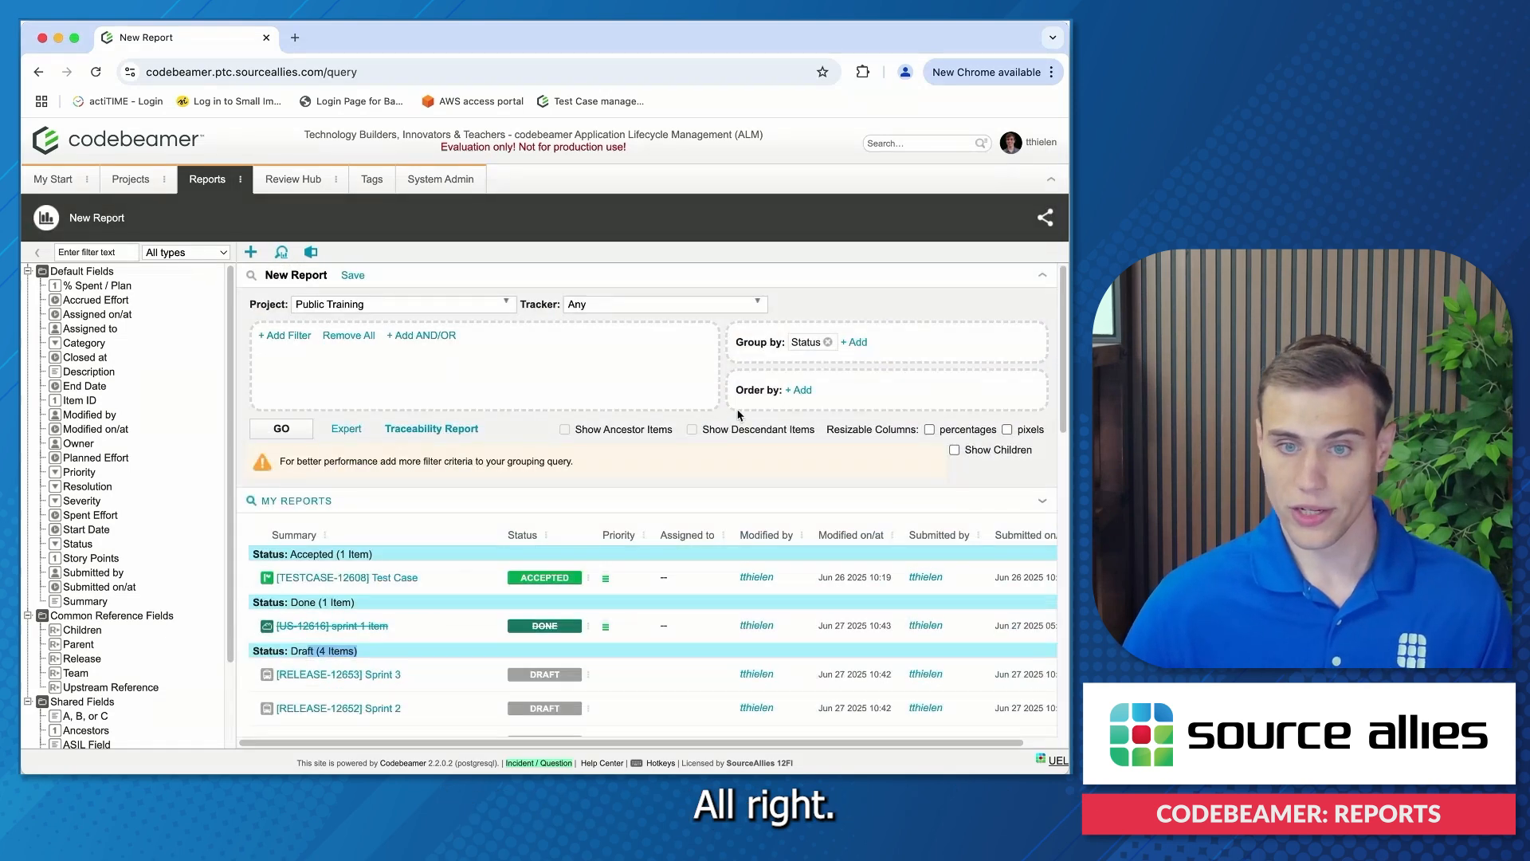
Replace the Status grouping with ascending ordering by Modified on/at and run the report
click(828, 342)
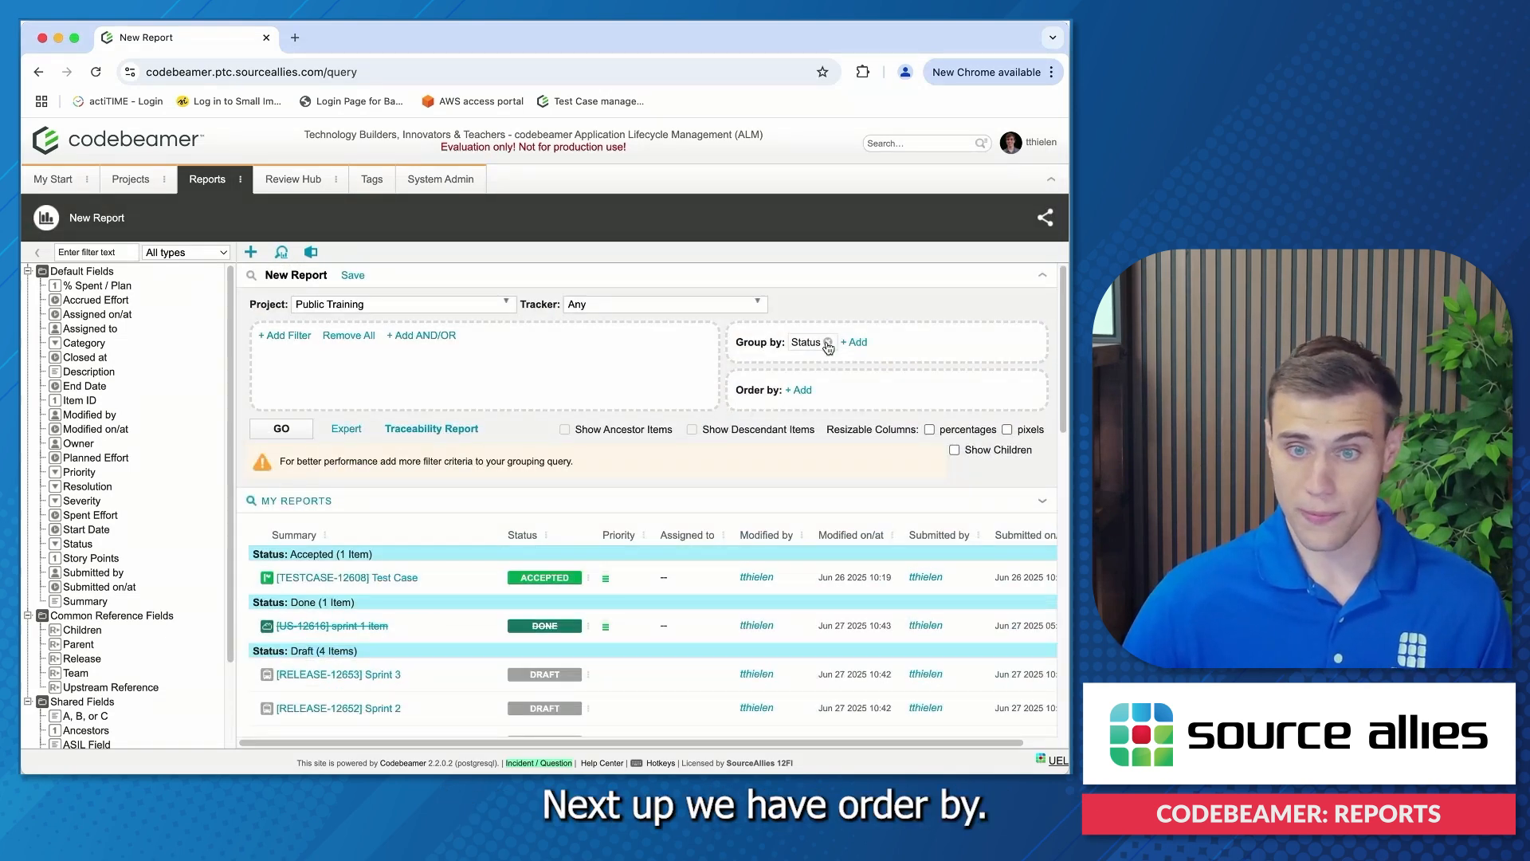
click(799, 390)
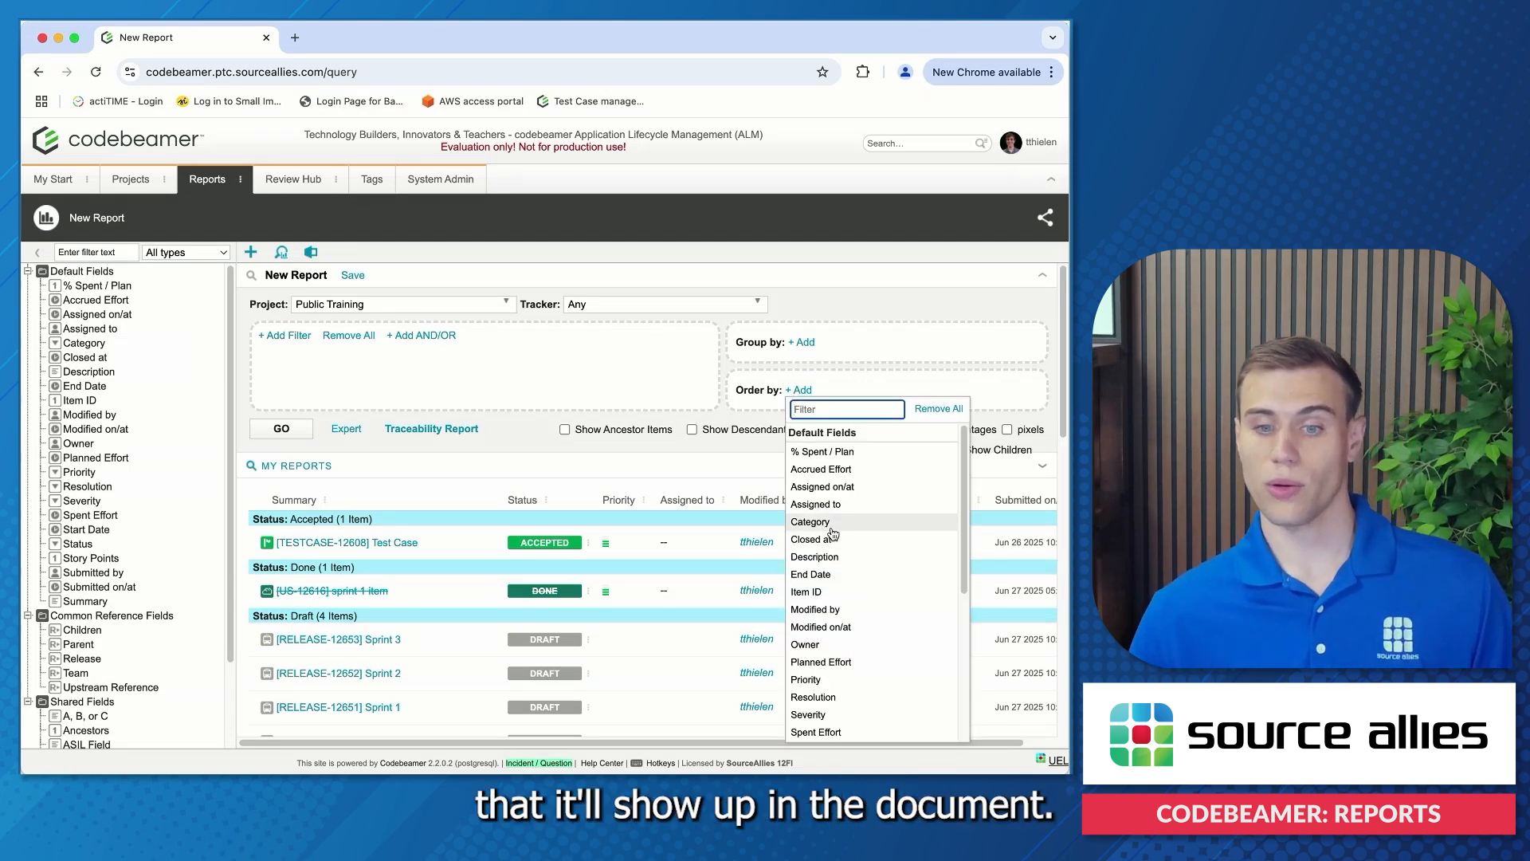
scroll(832, 533, down, 5)
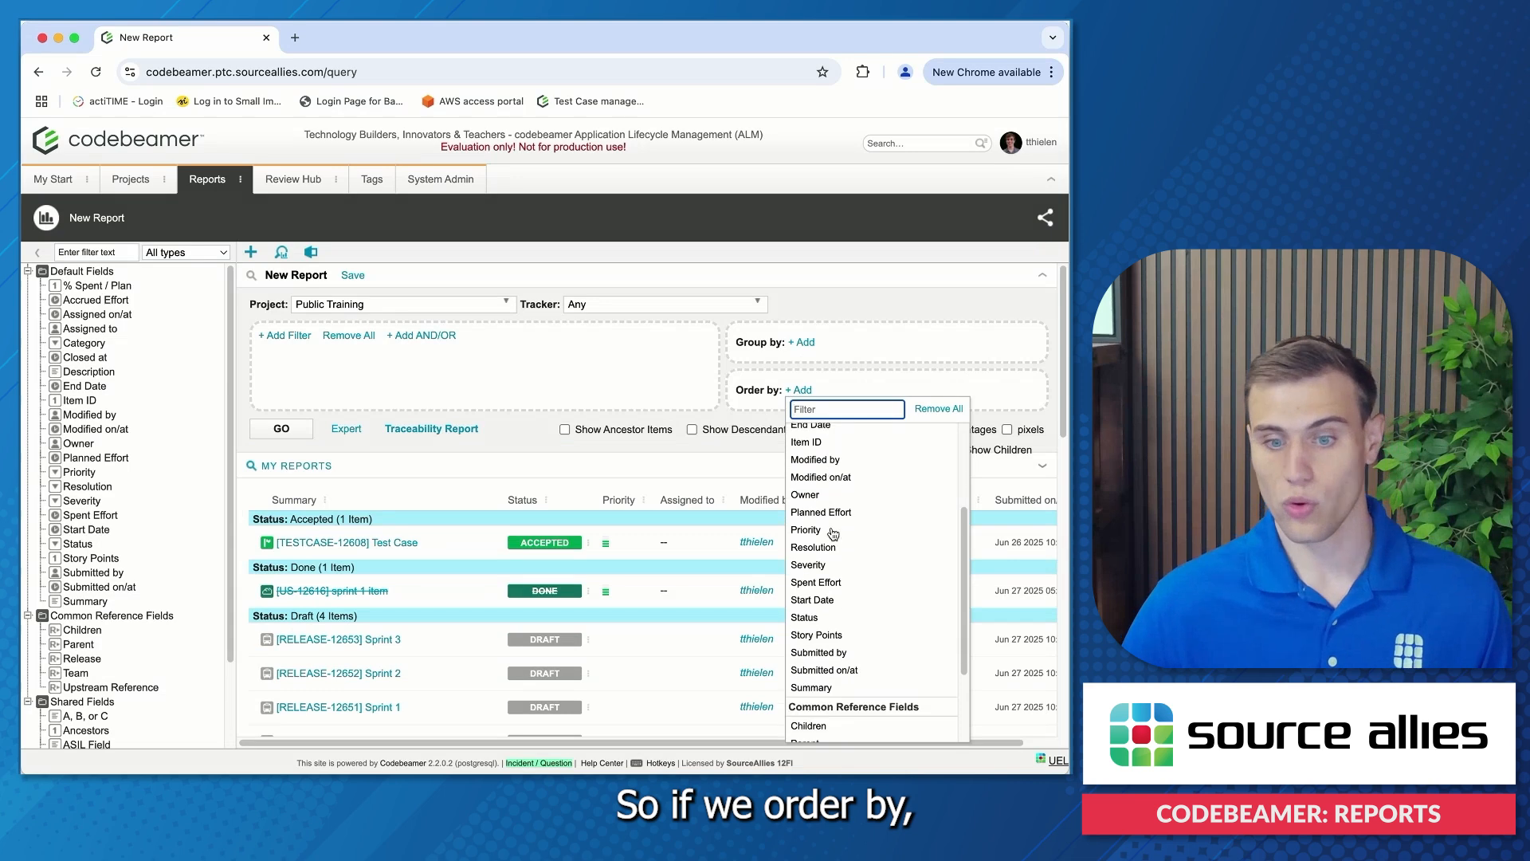
scroll(833, 533, up, 3)
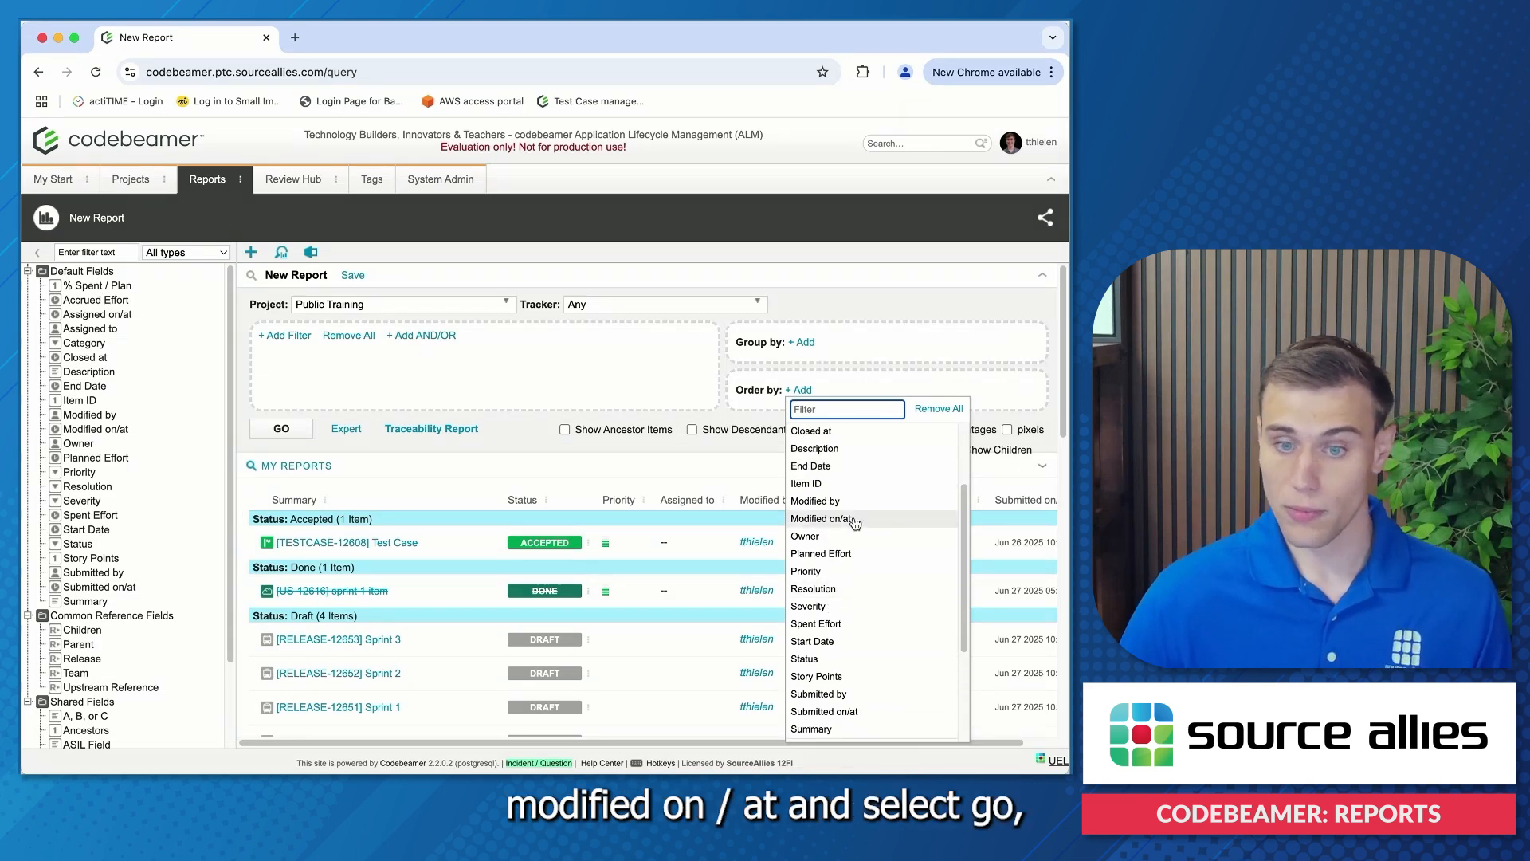
click(854, 520)
click(281, 429)
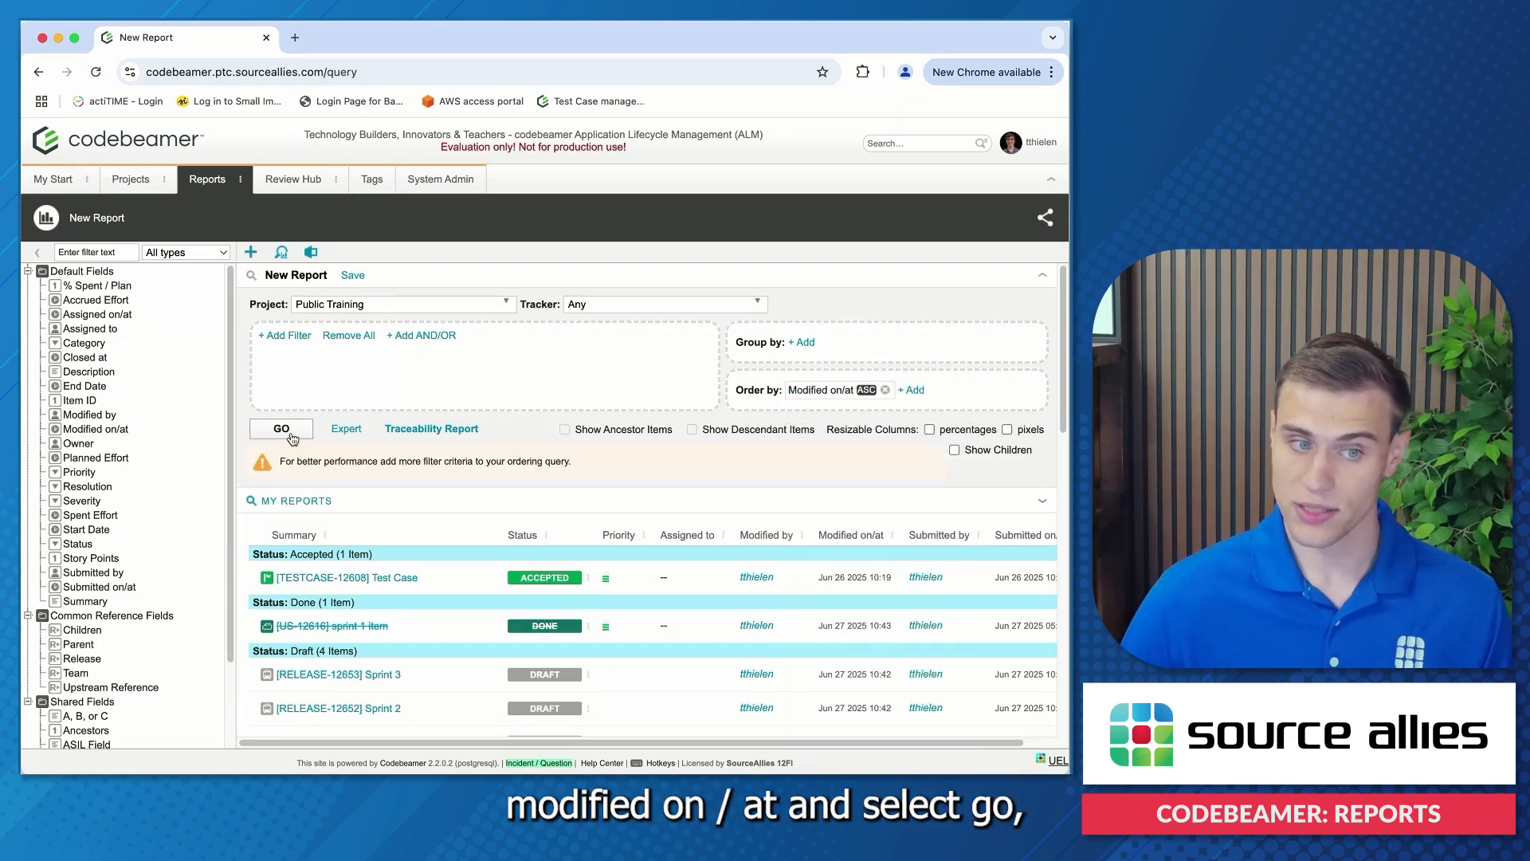
Check the Modified on/at dates through the whole ordered results list
scroll(582, 482, down, 3)
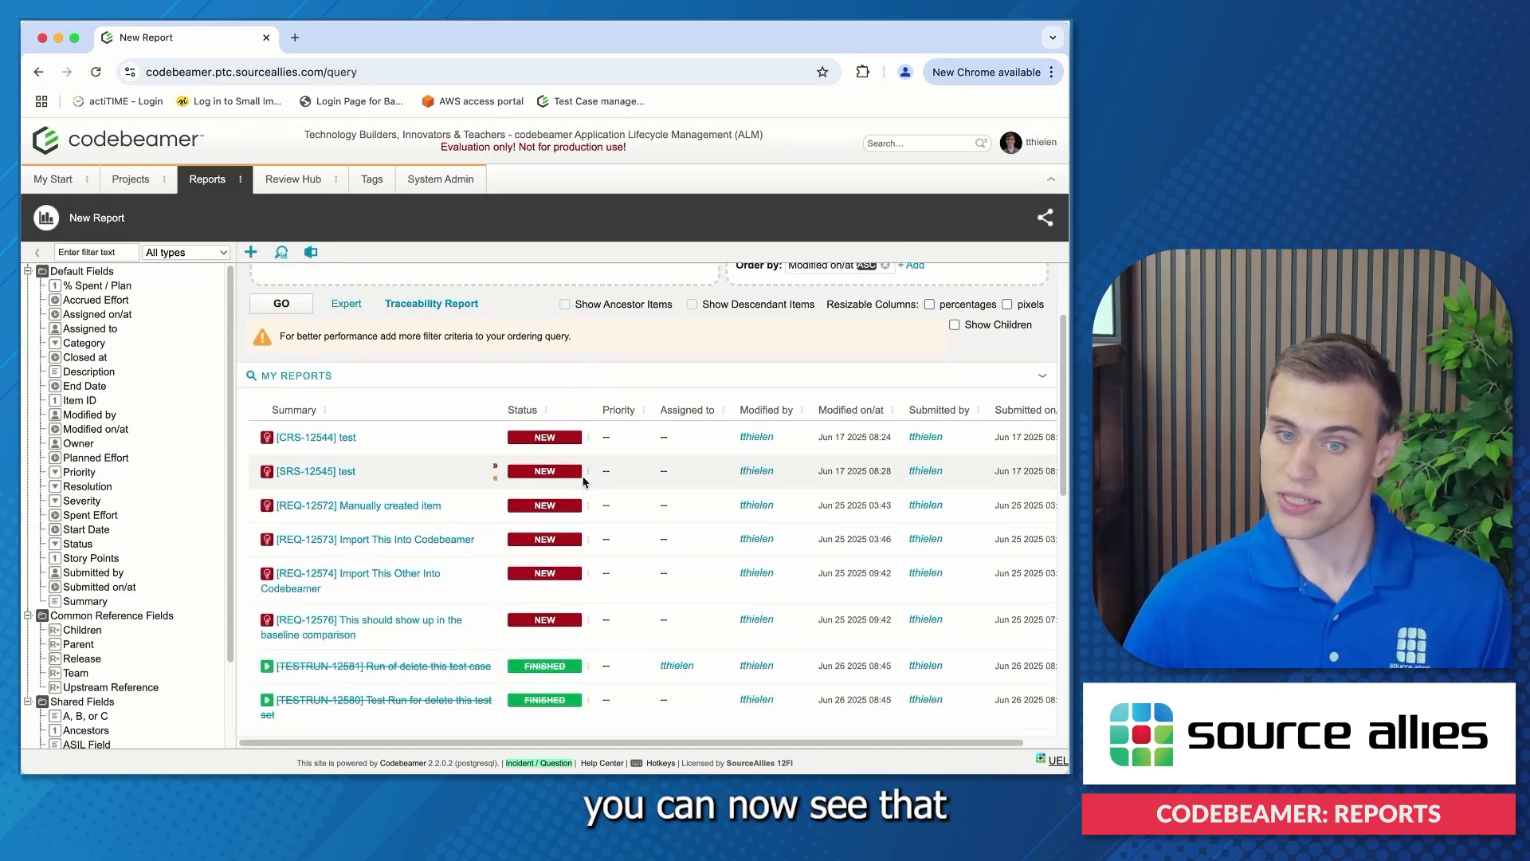
triple_click(852, 439)
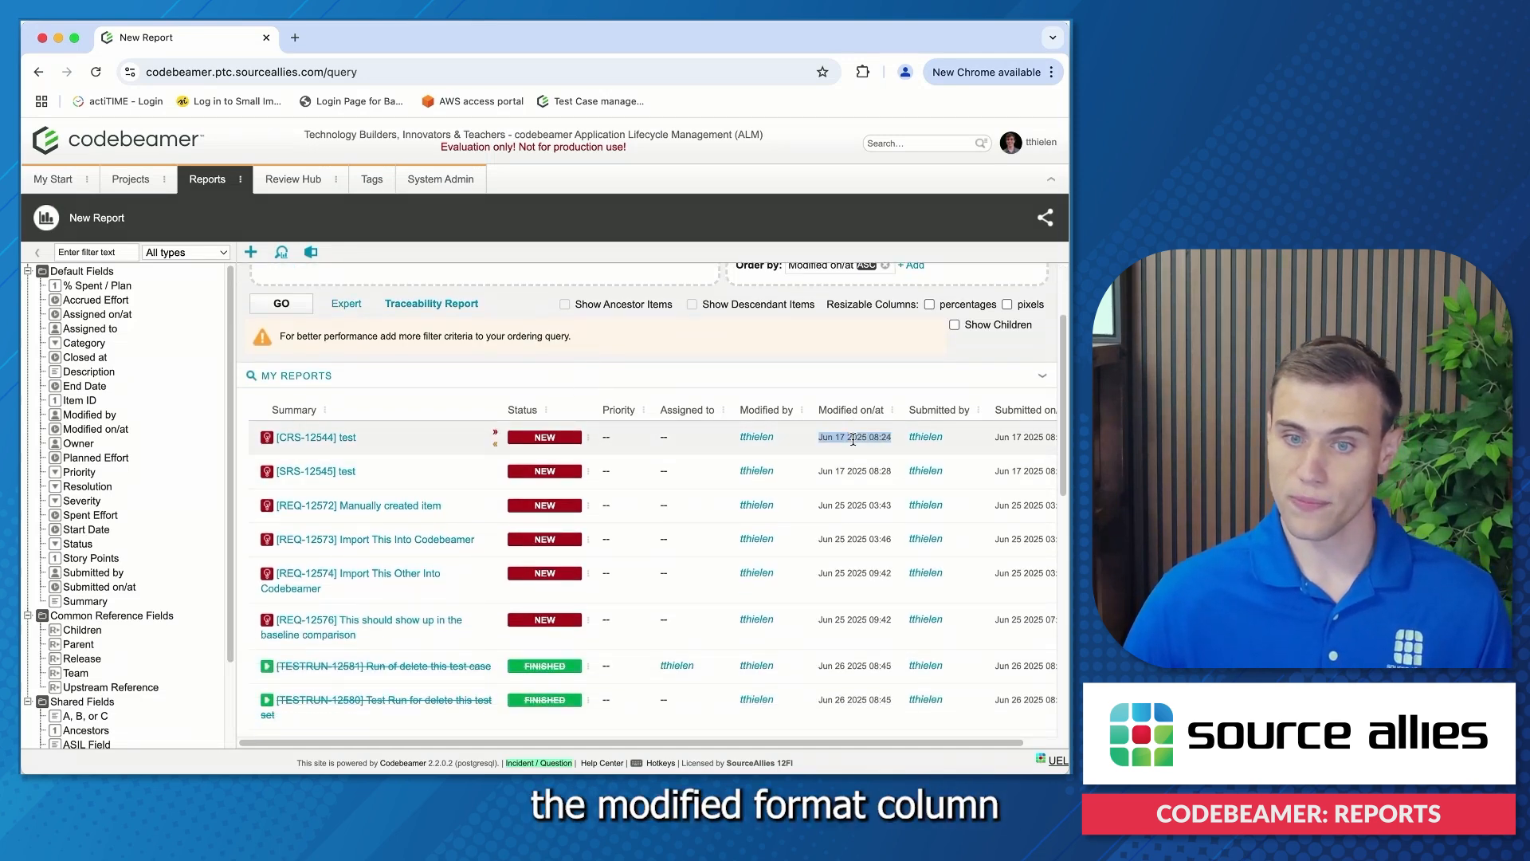
scroll(864, 434, down, 2)
scroll(867, 430, down, 1)
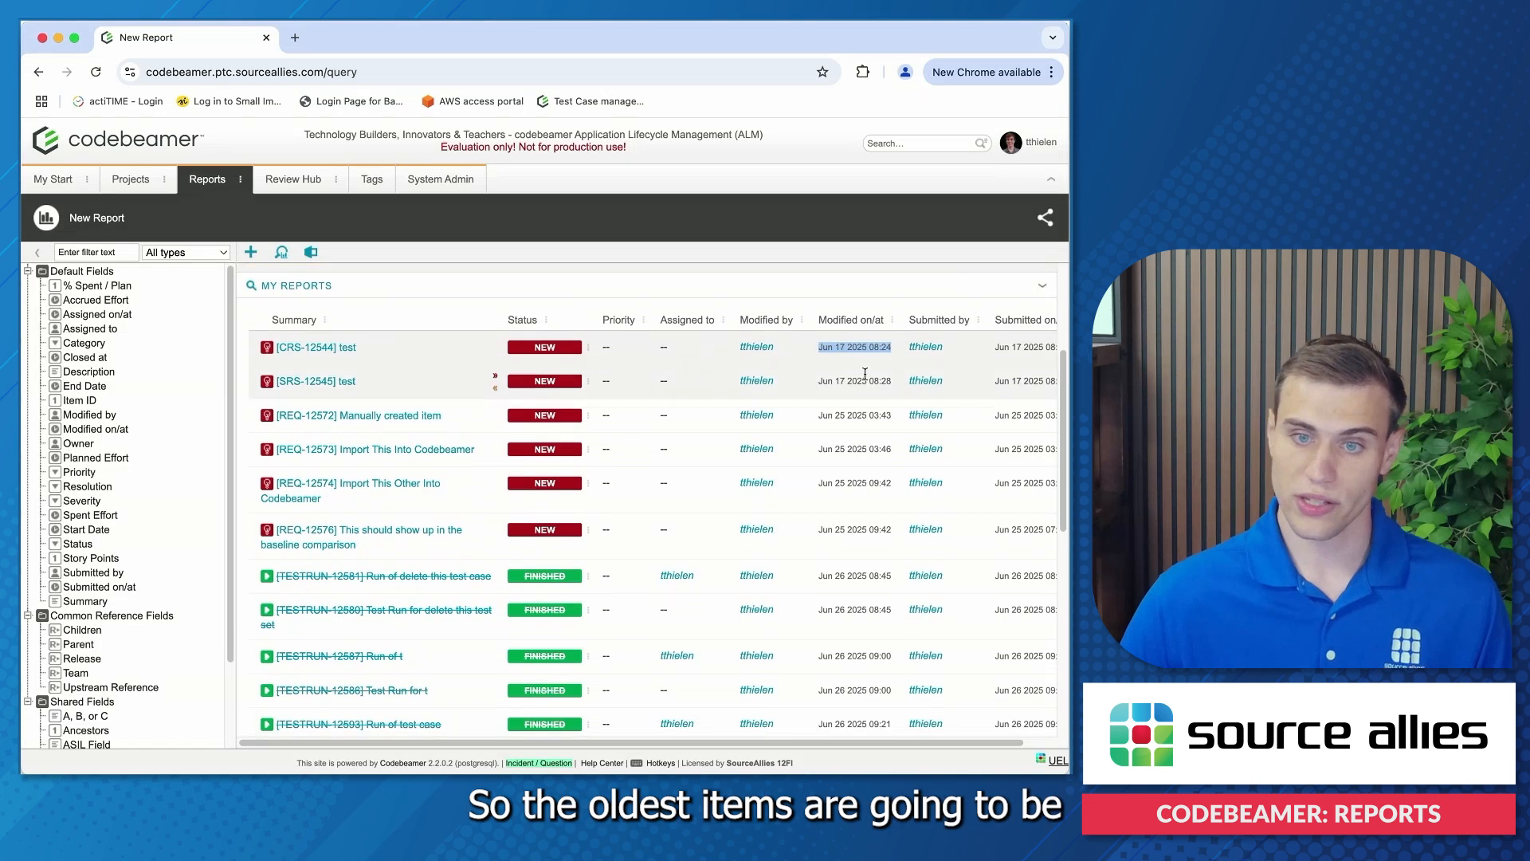
scroll(865, 348, down, 10)
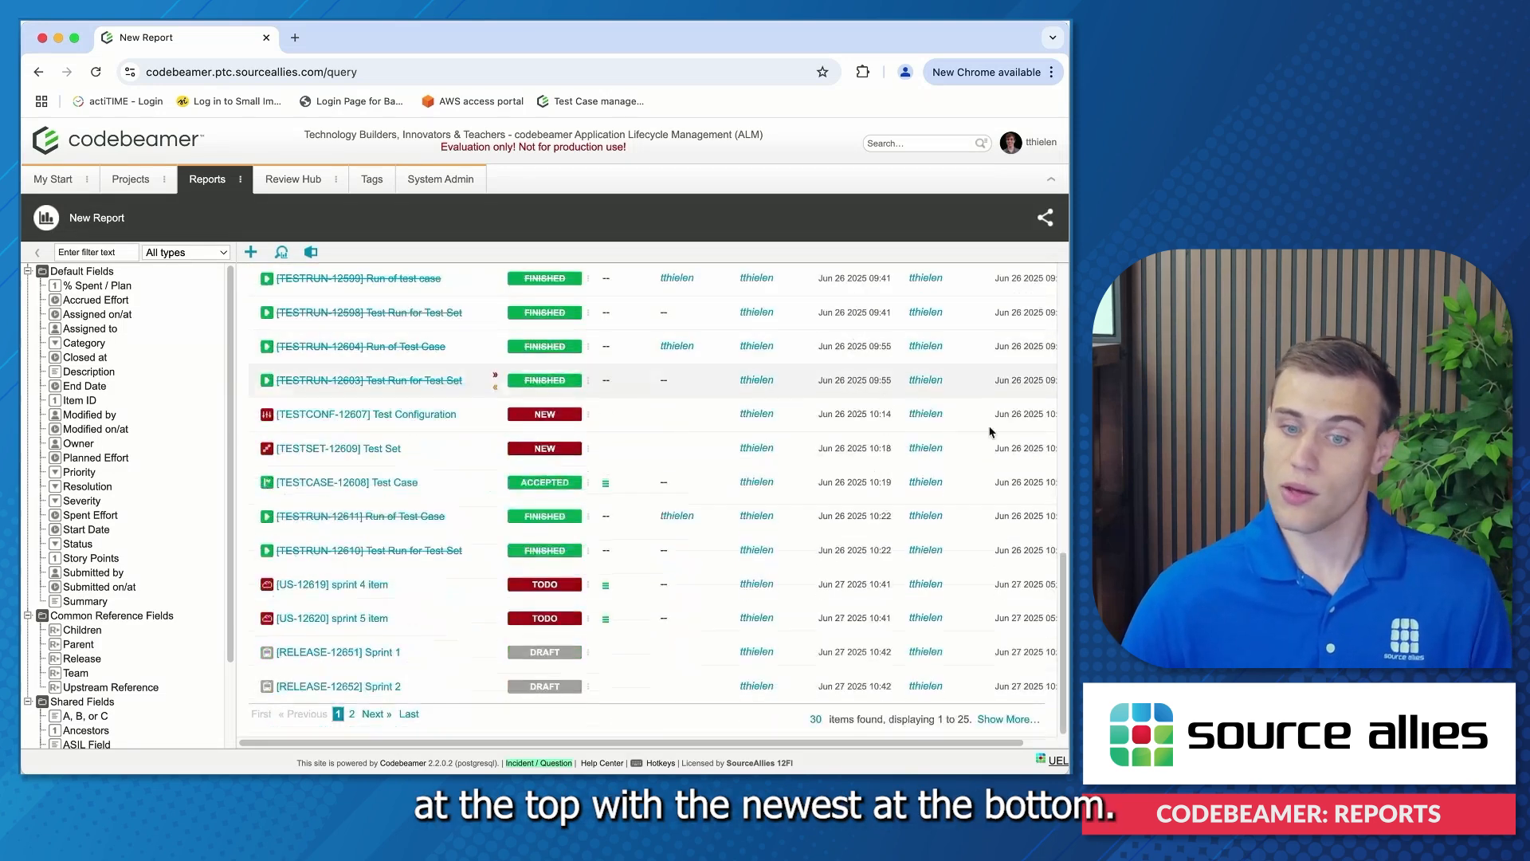
scroll(885, 685, up, 12)
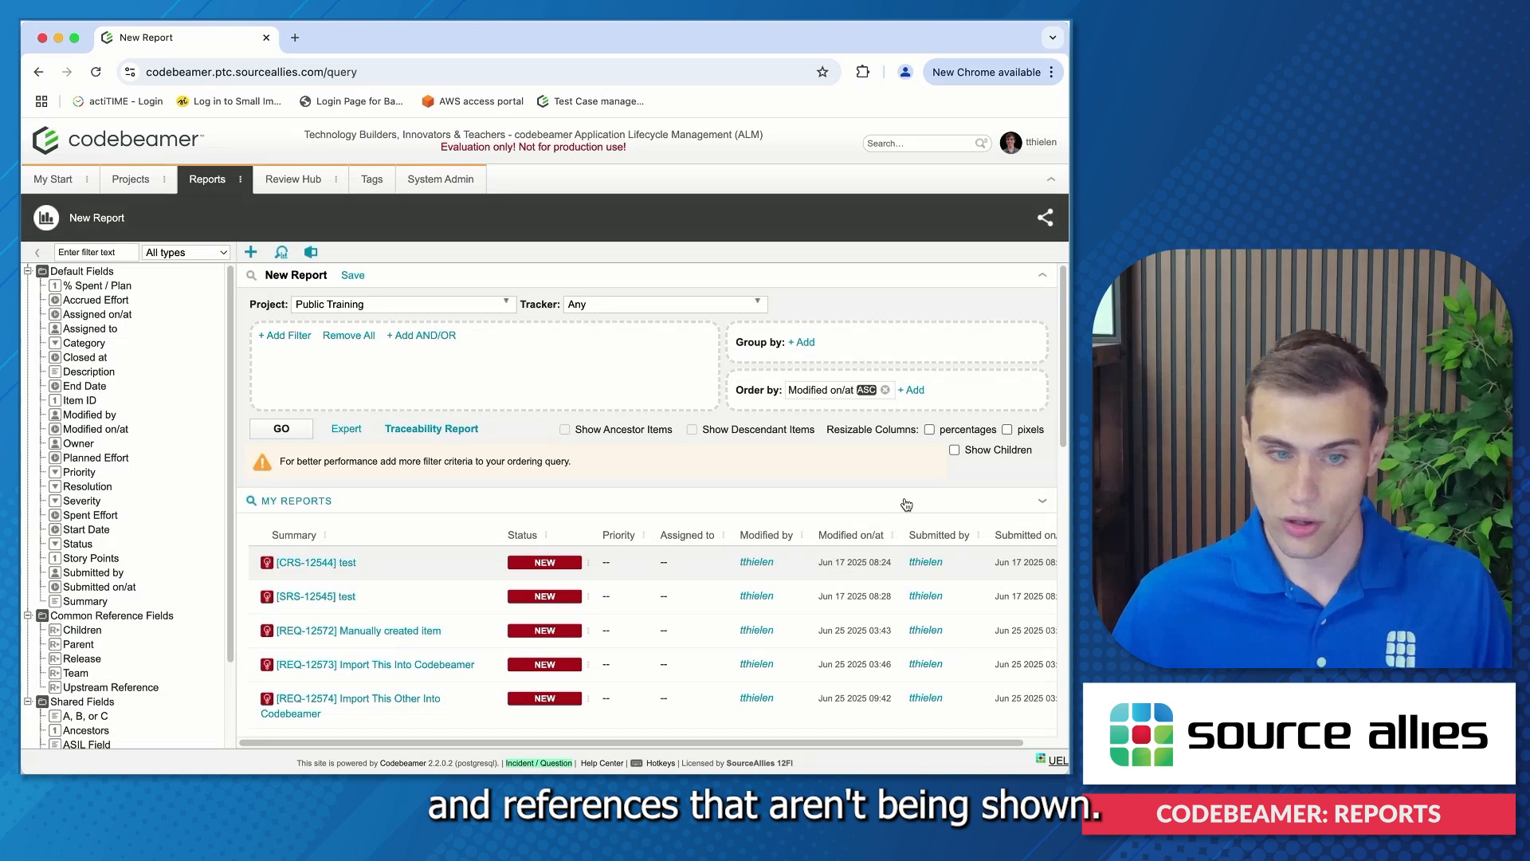
Switch the simple report to a traceability report and view its filter and level options
click(443, 430)
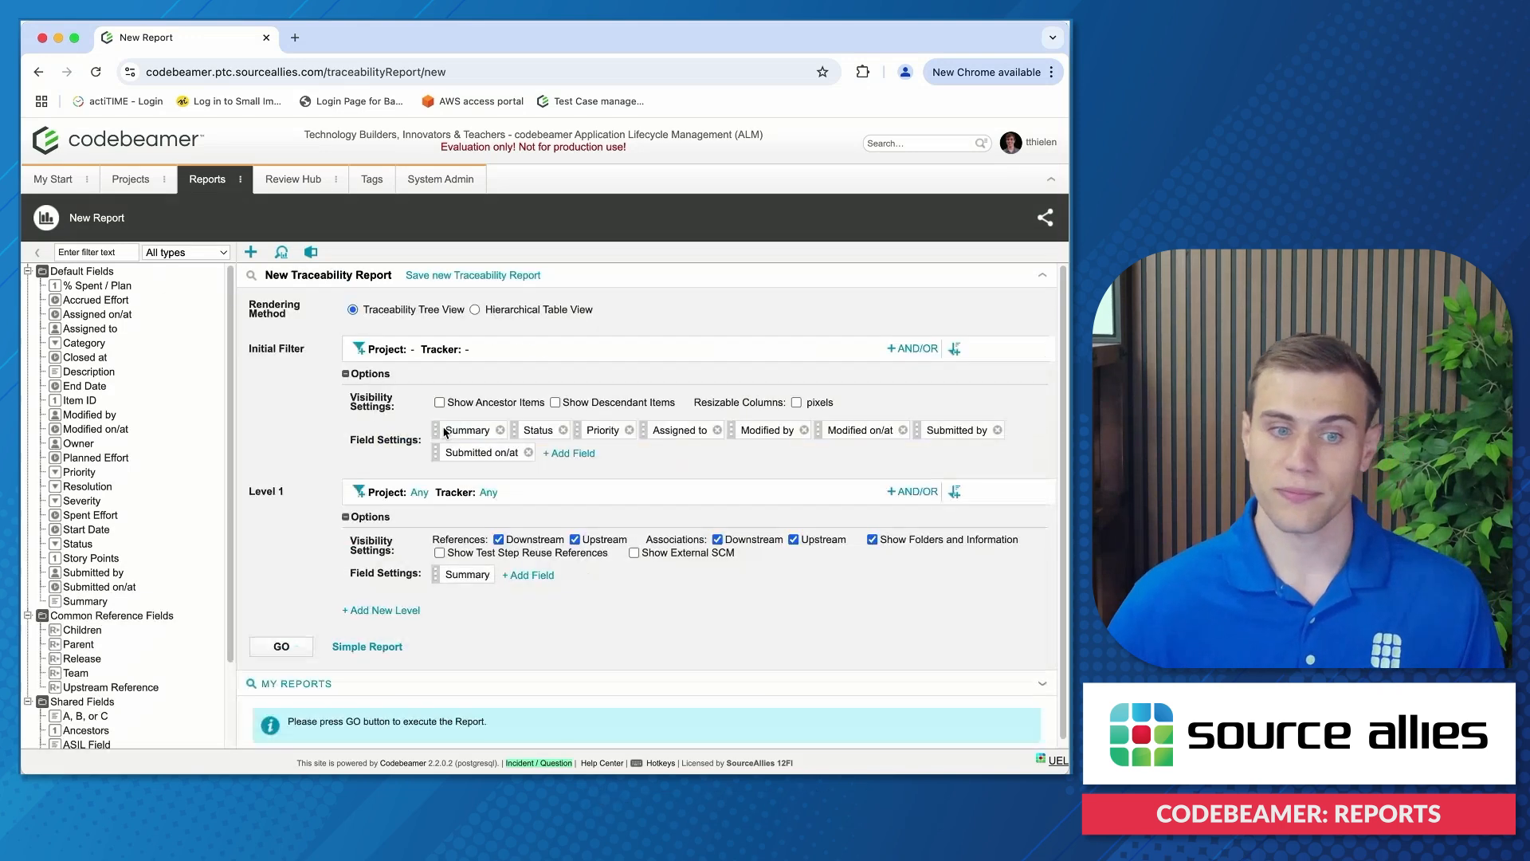
scroll(440, 480, down, 1)
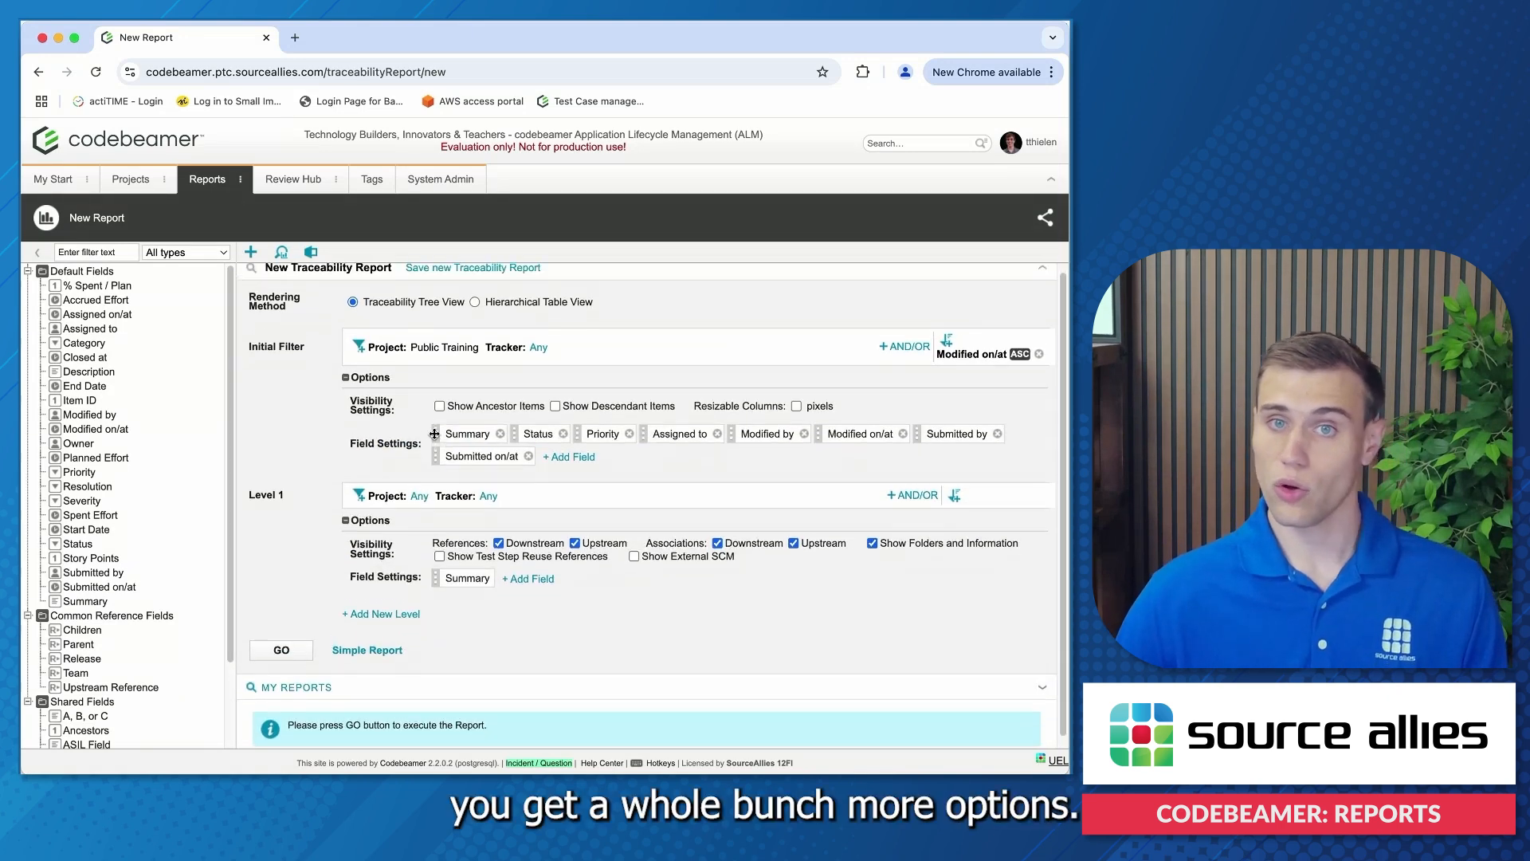
scroll(435, 434, up, 1)
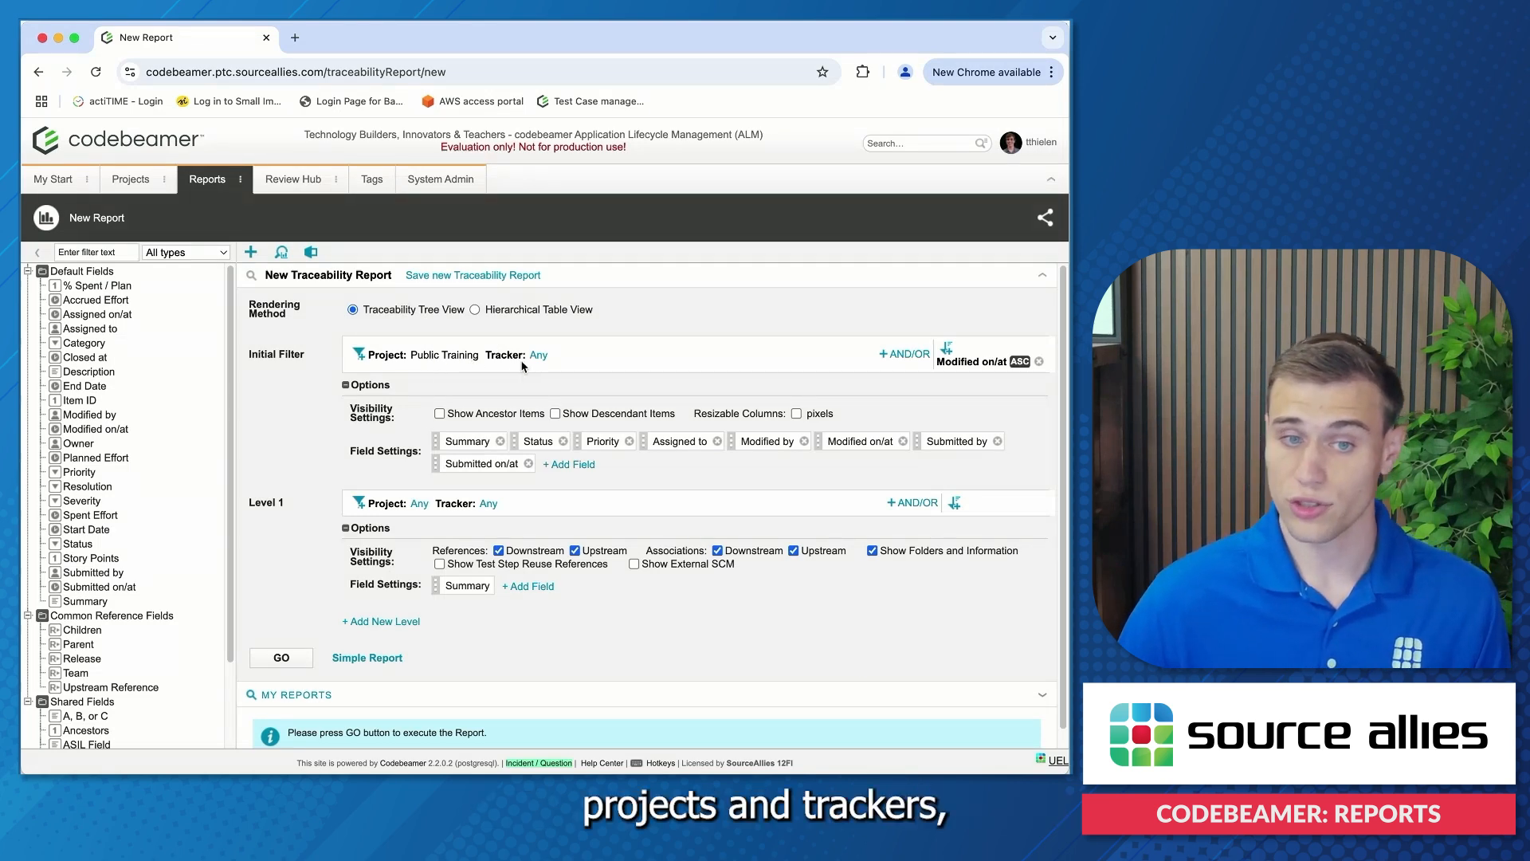
Add a Status filter left at Any to the initial filter and remove its Modified on/at ordering
click(358, 356)
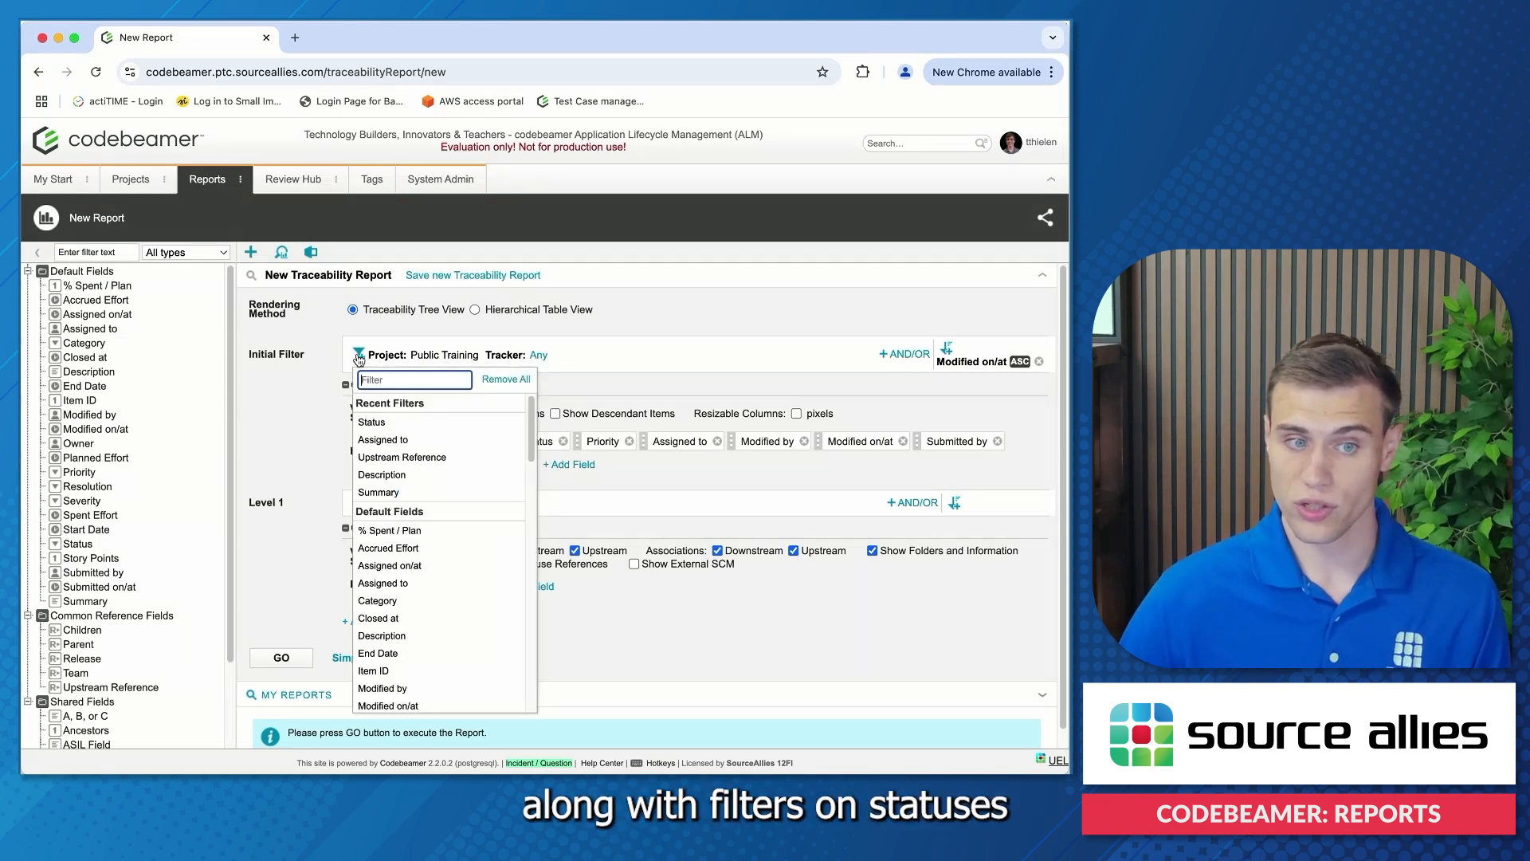
click(377, 423)
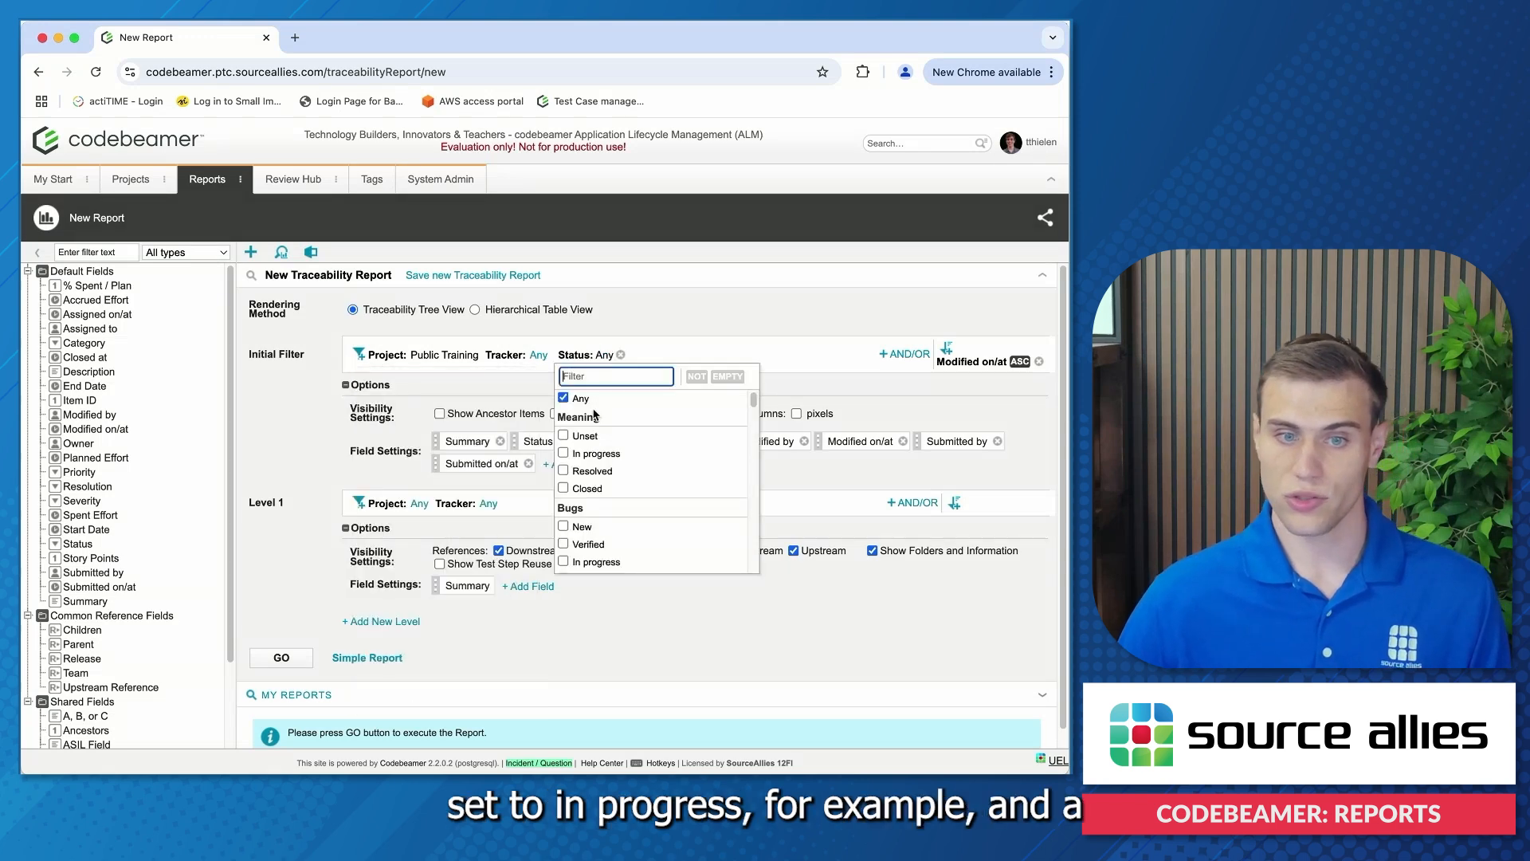
click(809, 315)
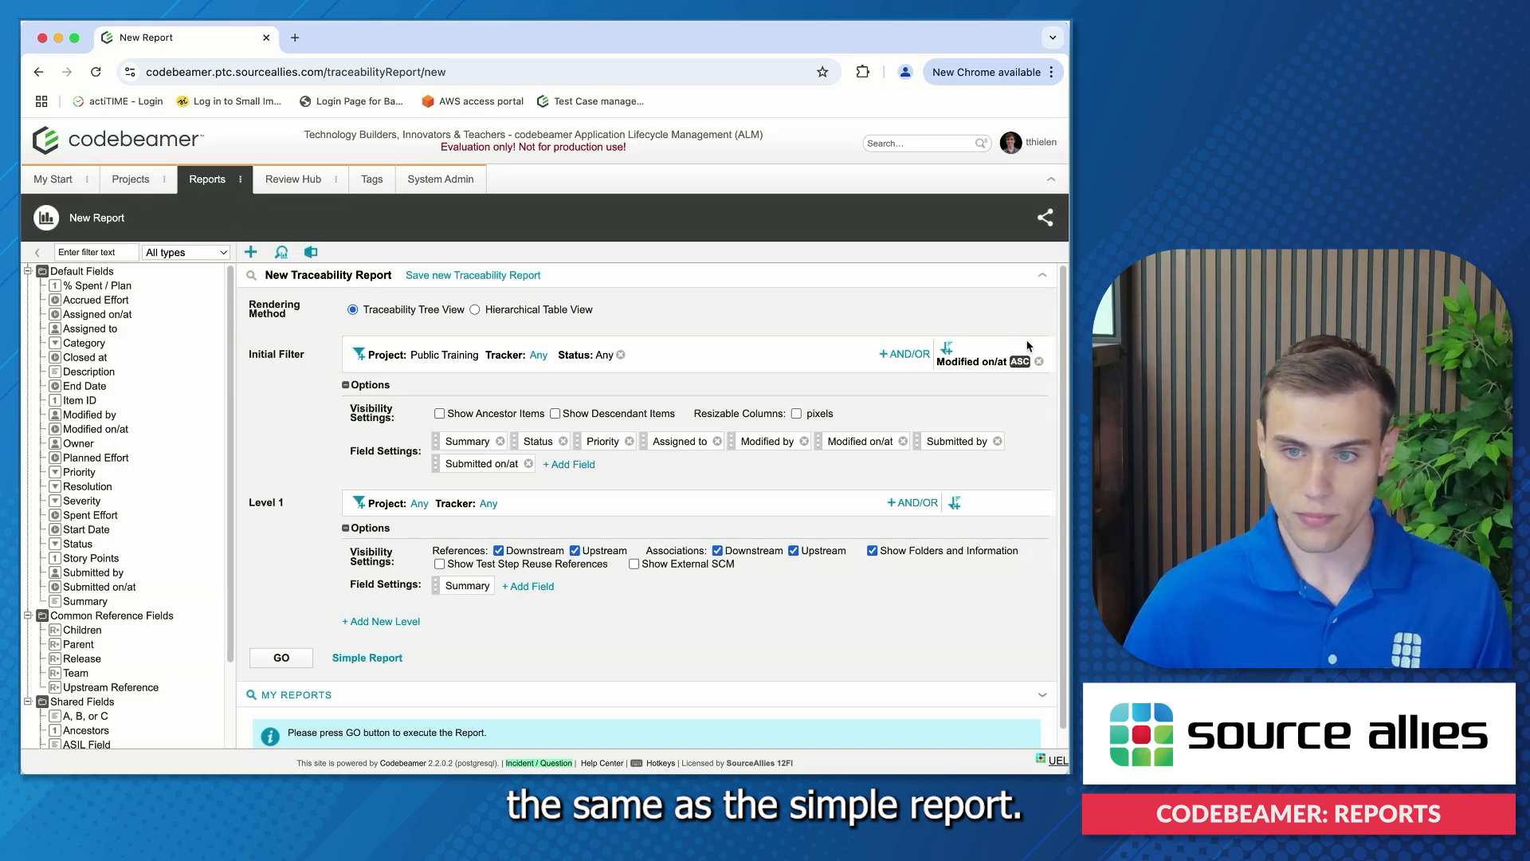
click(1039, 361)
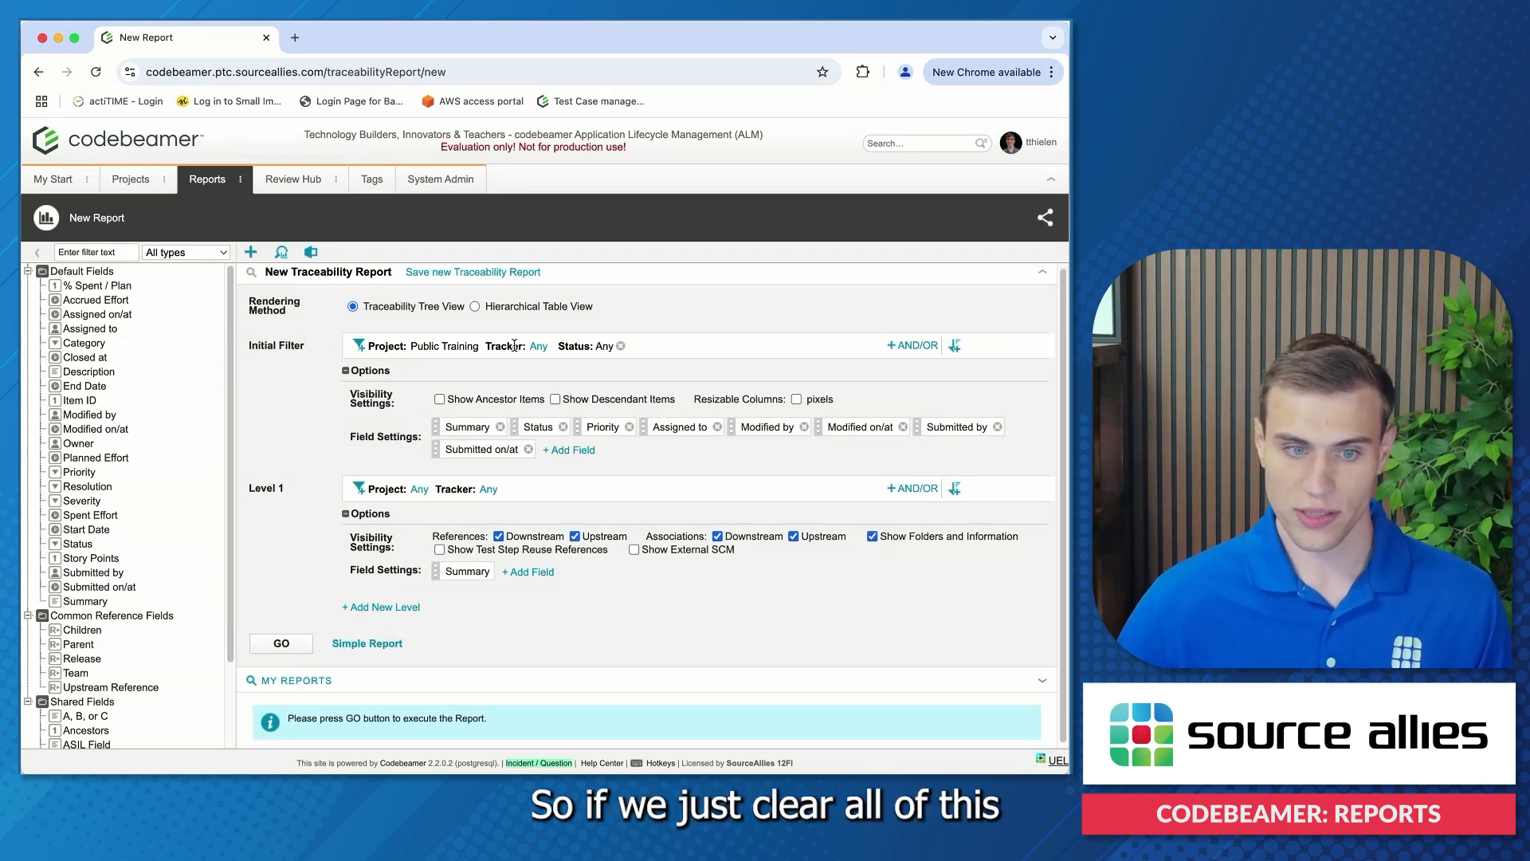
Run the traceability report and compare the initial items with the referenced items in the Level 1 column
click(295, 645)
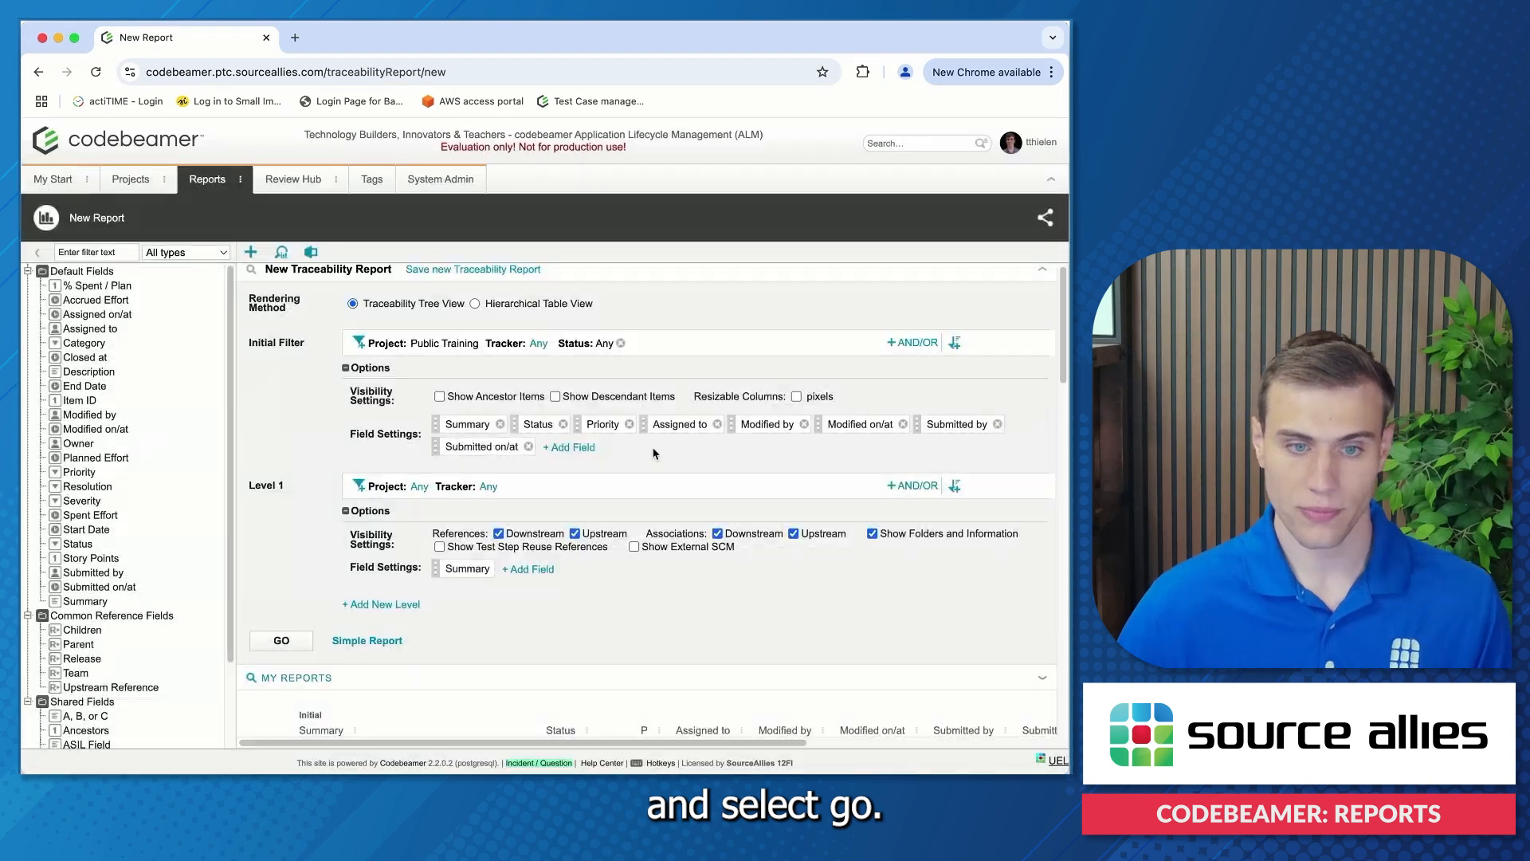
scroll(654, 454, down, 5)
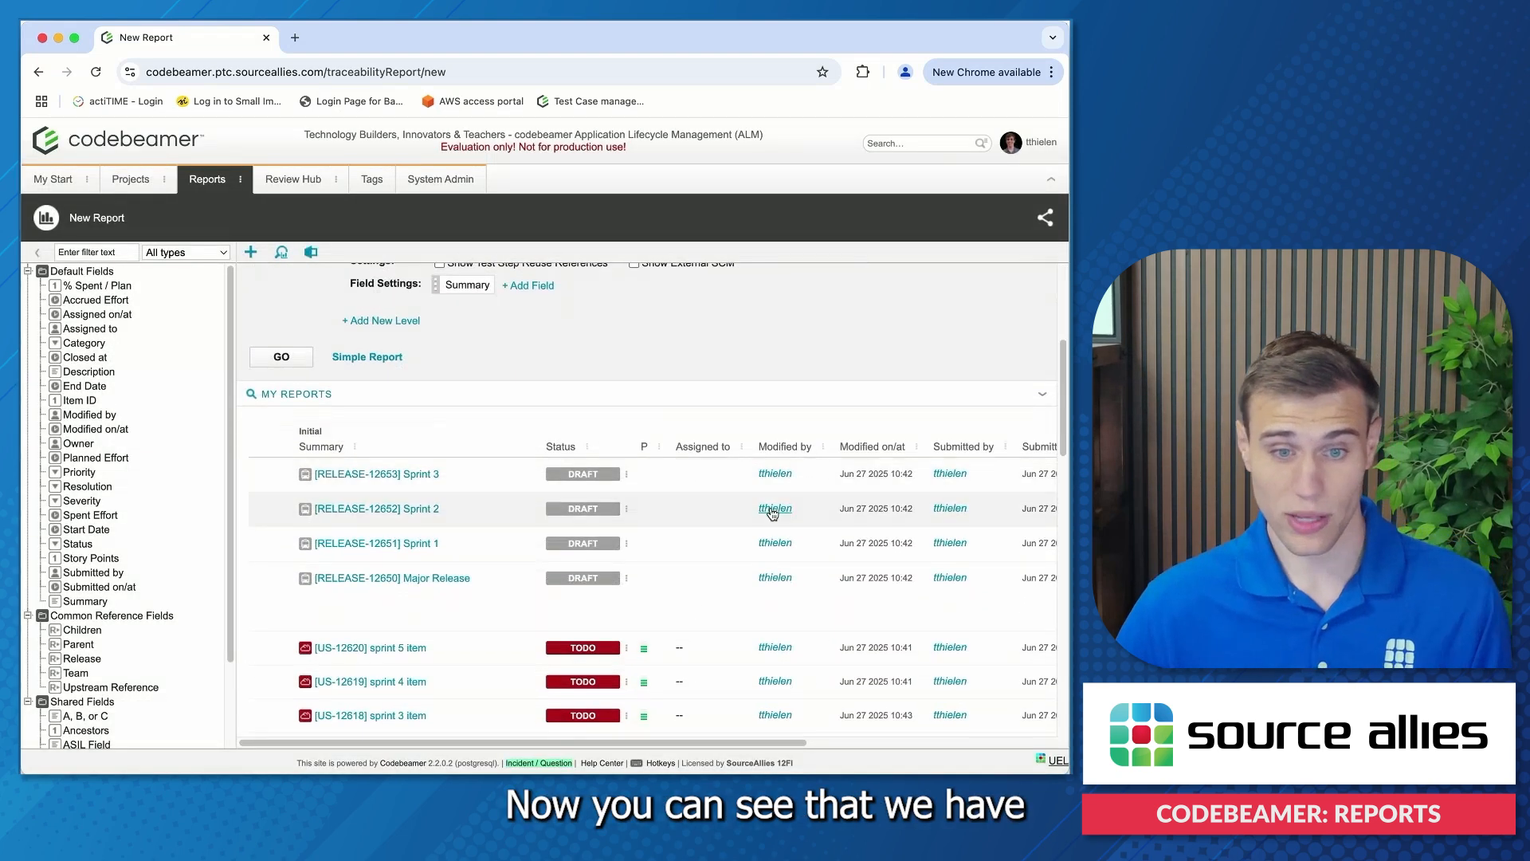
scroll(674, 519, right, 5)
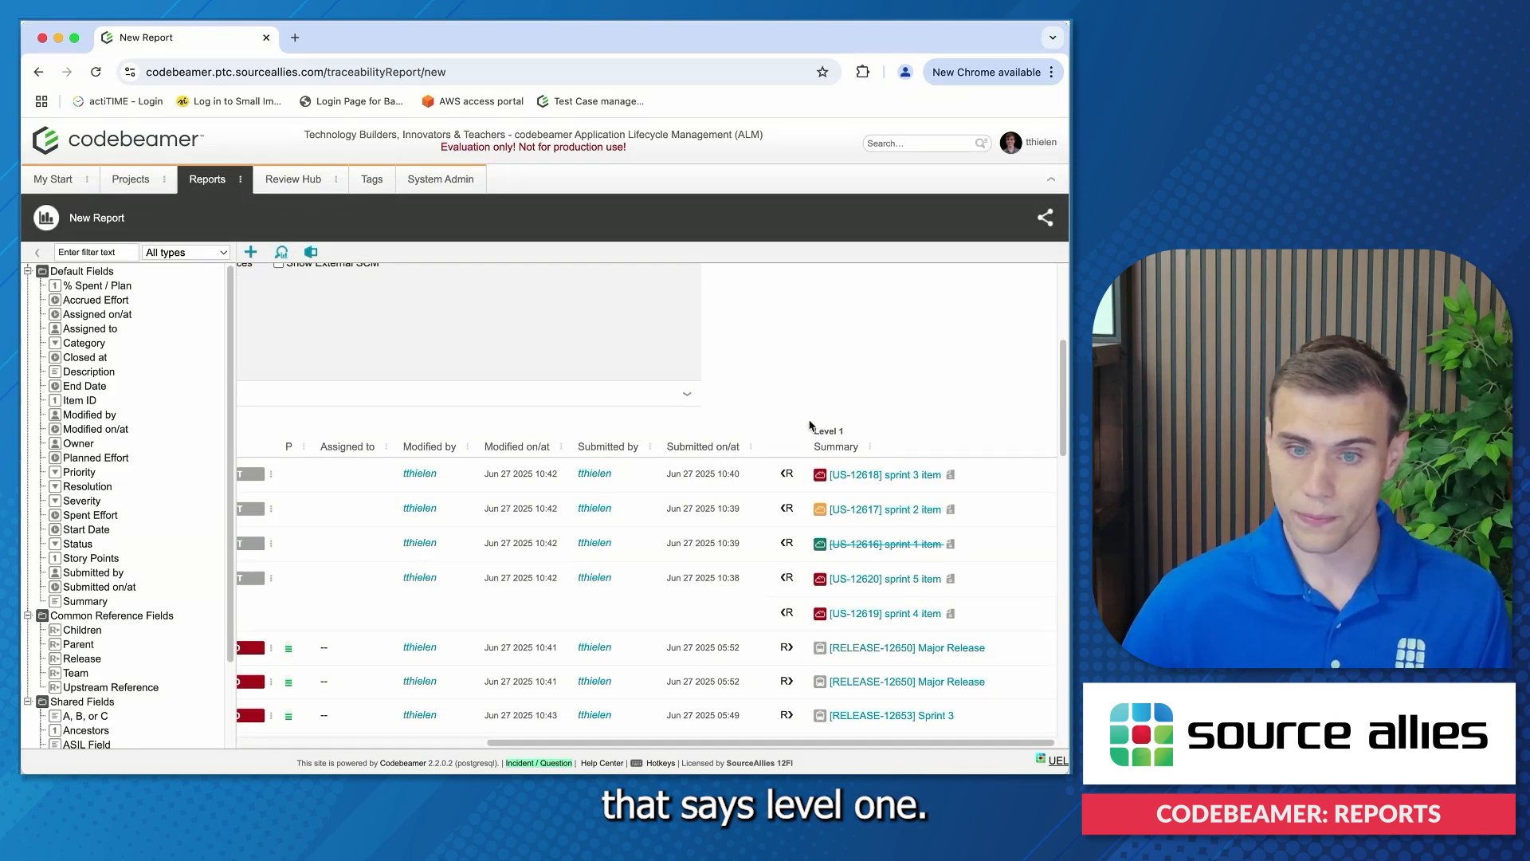
scroll(869, 450, down, 5)
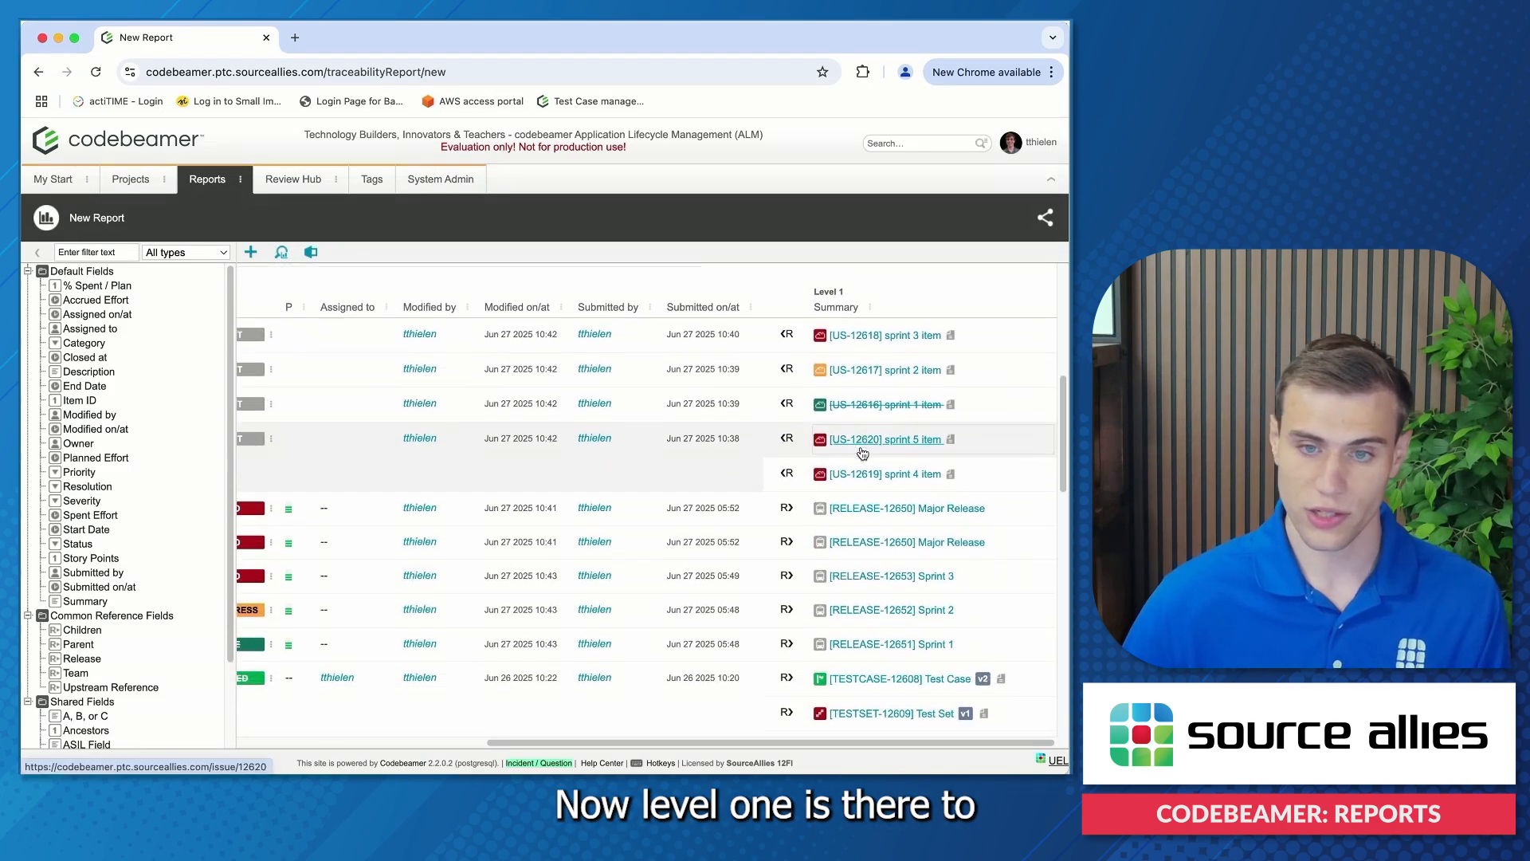
scroll(853, 470, up, 3)
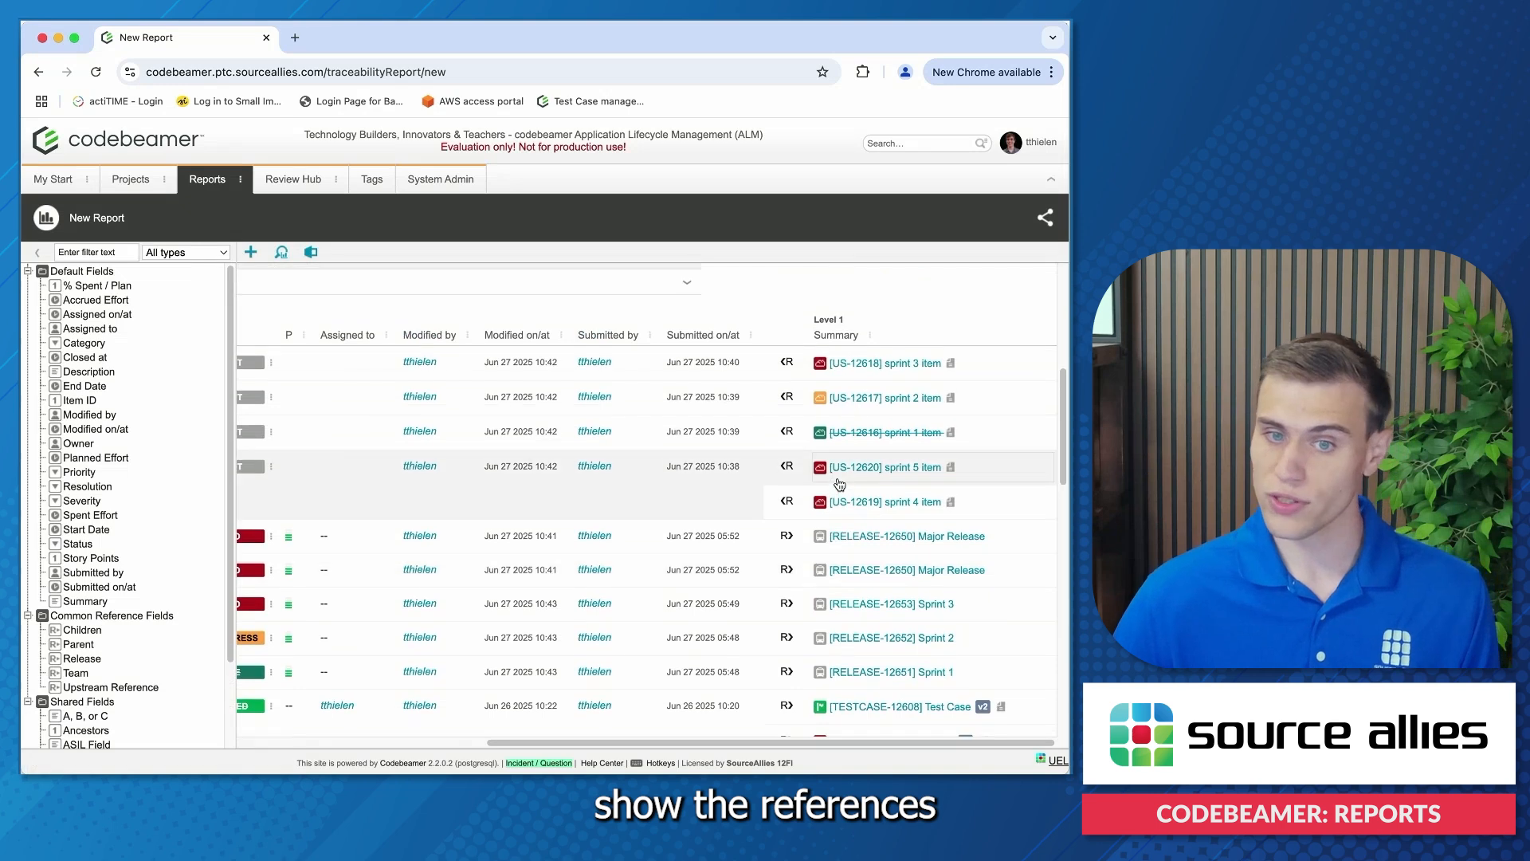
scroll(839, 483, up, 1)
scroll(837, 482, left, 5)
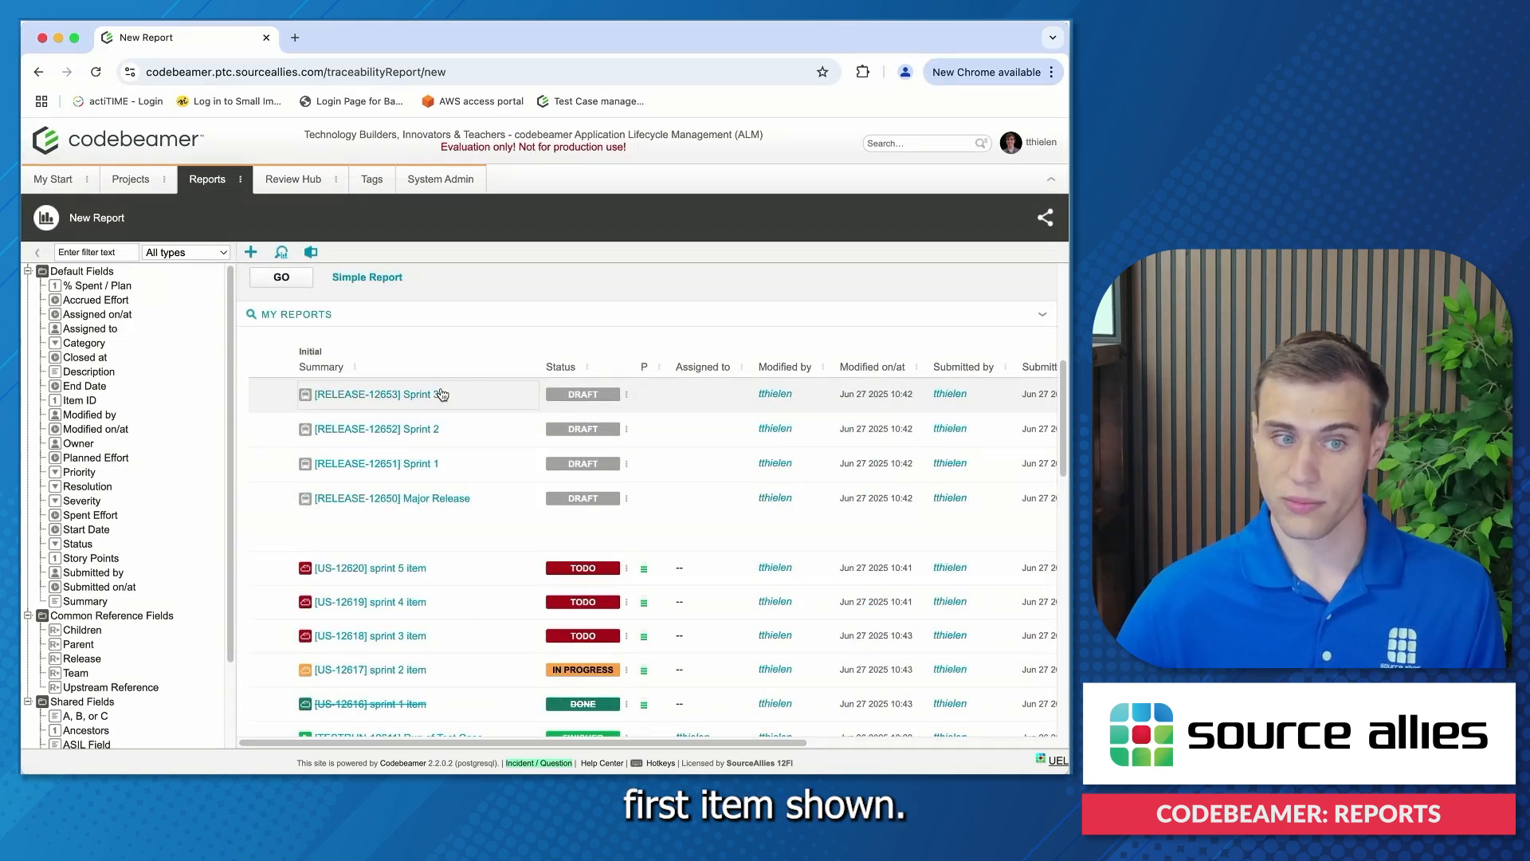
scroll(580, 460, up, 1)
scroll(580, 461, up, 10)
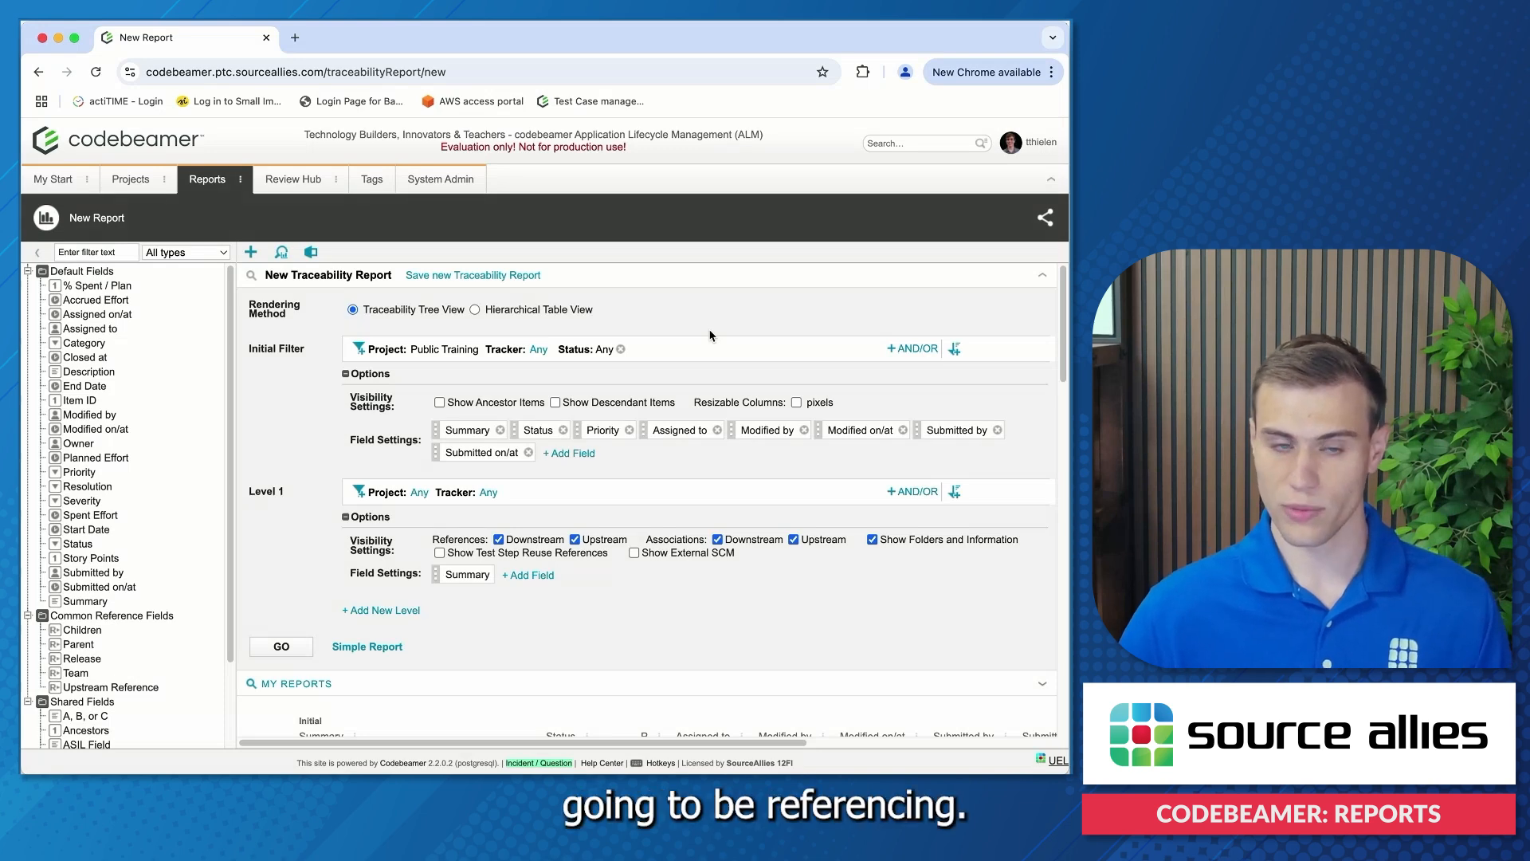
Examine how the Level 1 reference and association visibility settings relate to the items in the Level 1 column
scroll(712, 335, down, 4)
scroll(879, 525, right, 5)
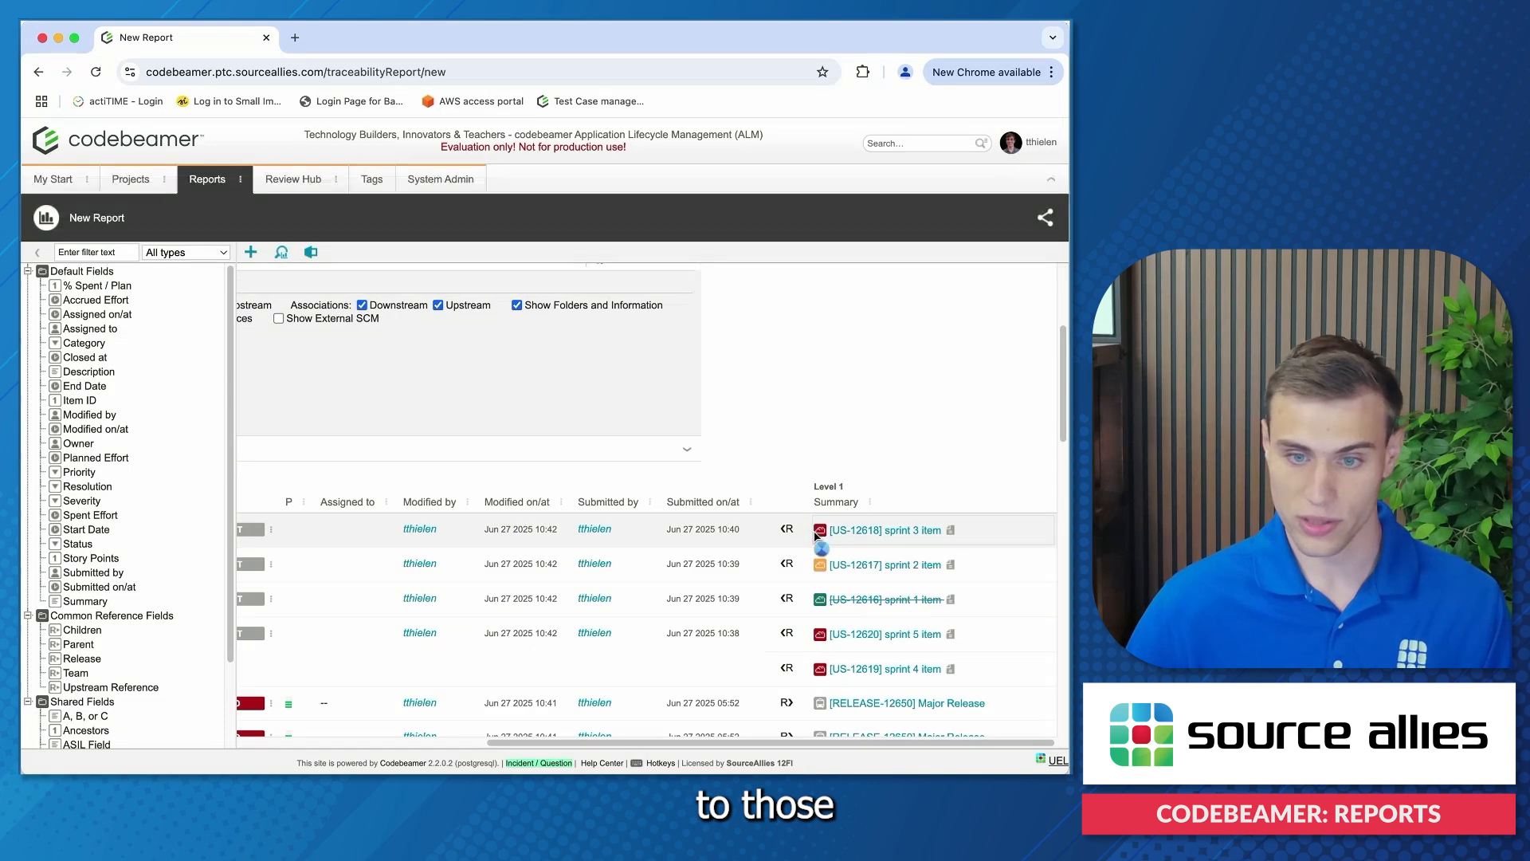
scroll(654, 470, left, 5)
scroll(510, 407, up, 3)
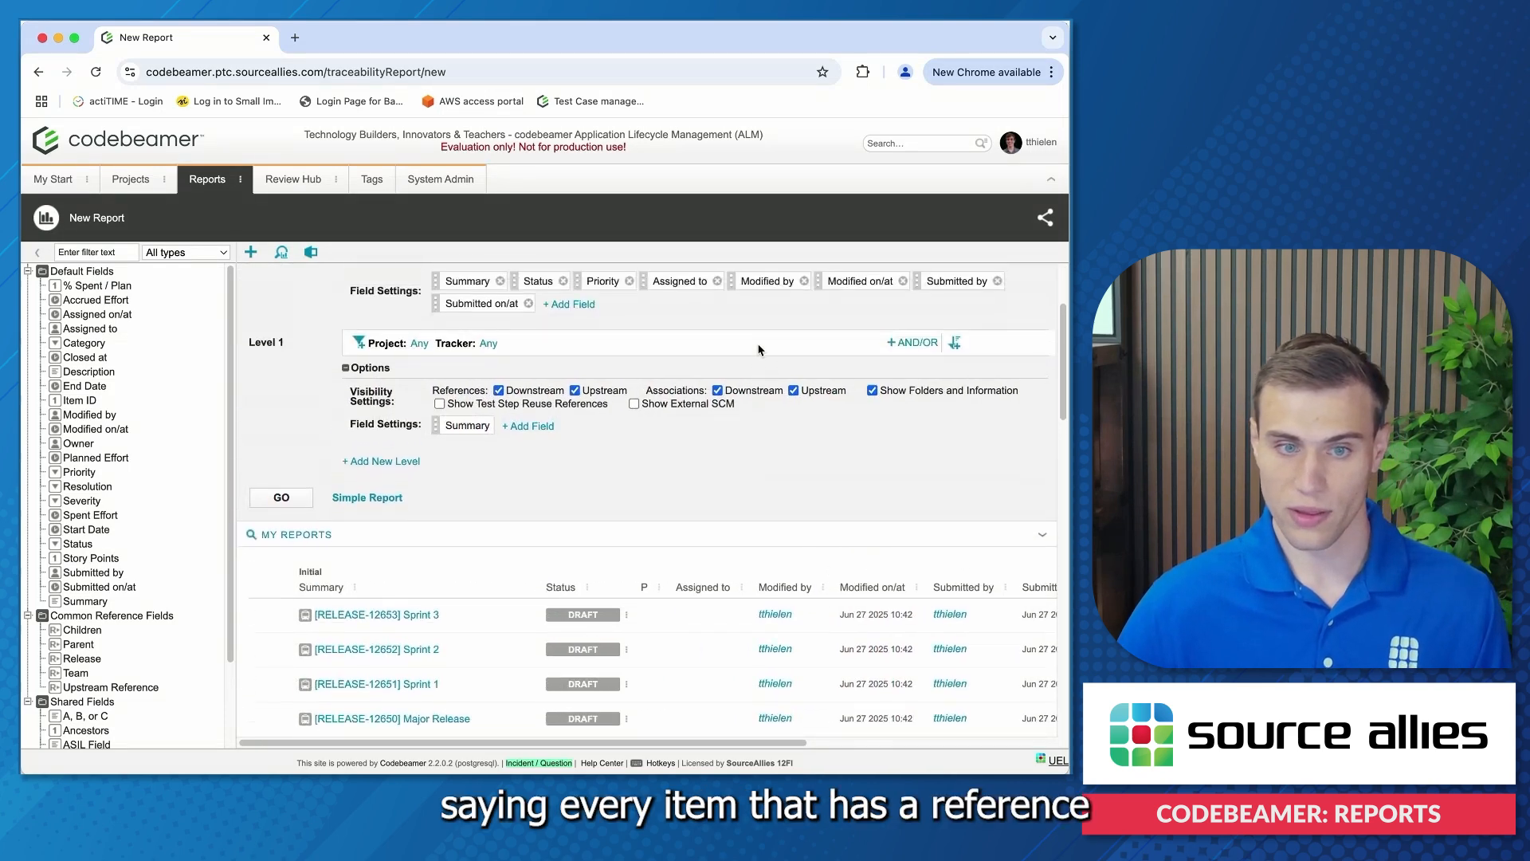
double_click(675, 394)
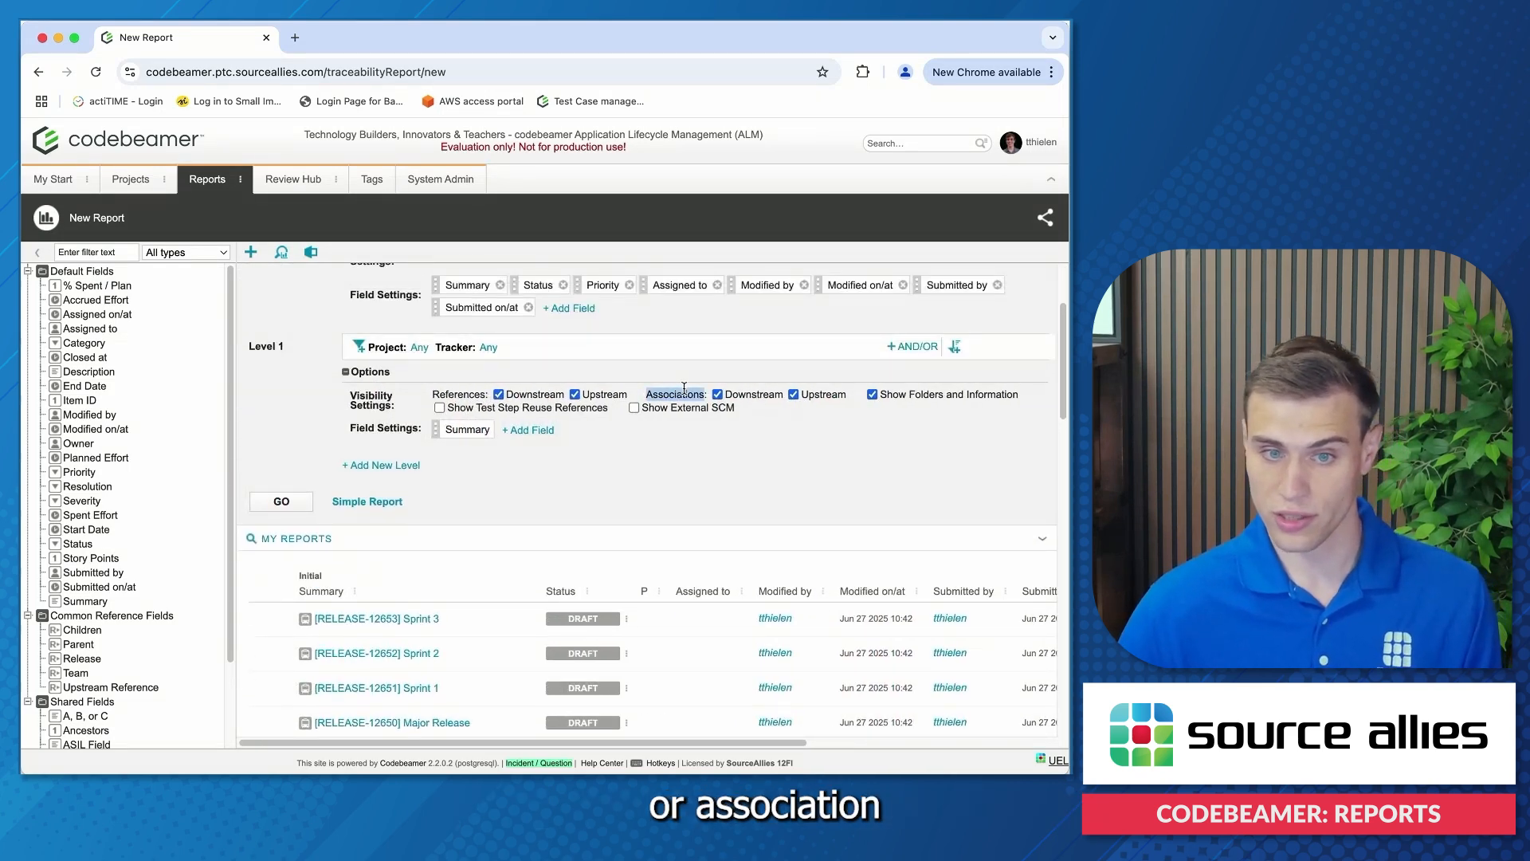
scroll(757, 574, right, 5)
scroll(789, 605, left, 5)
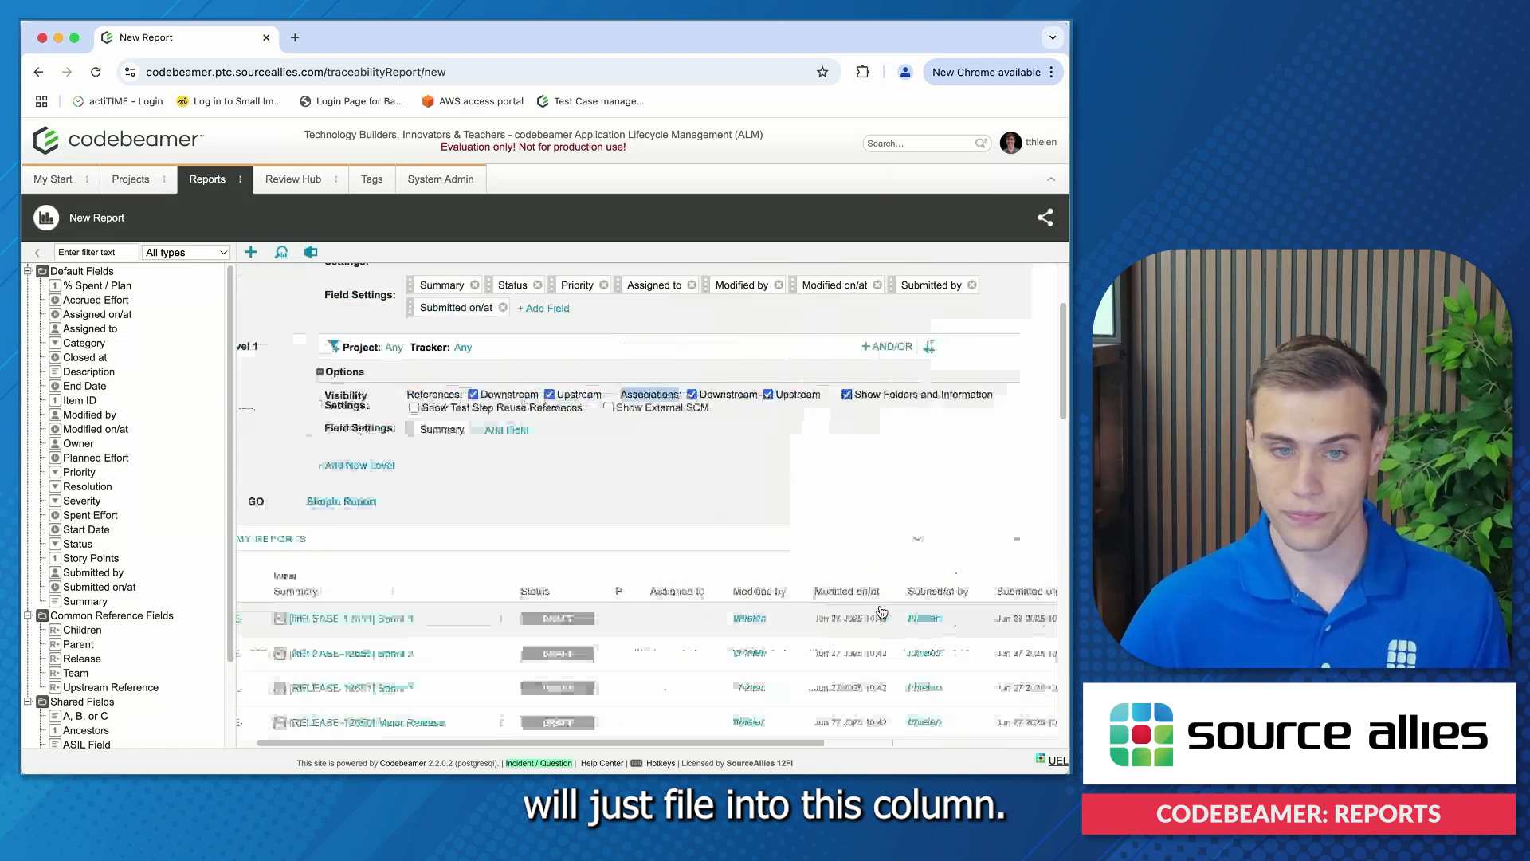
scroll(661, 474, up, 2)
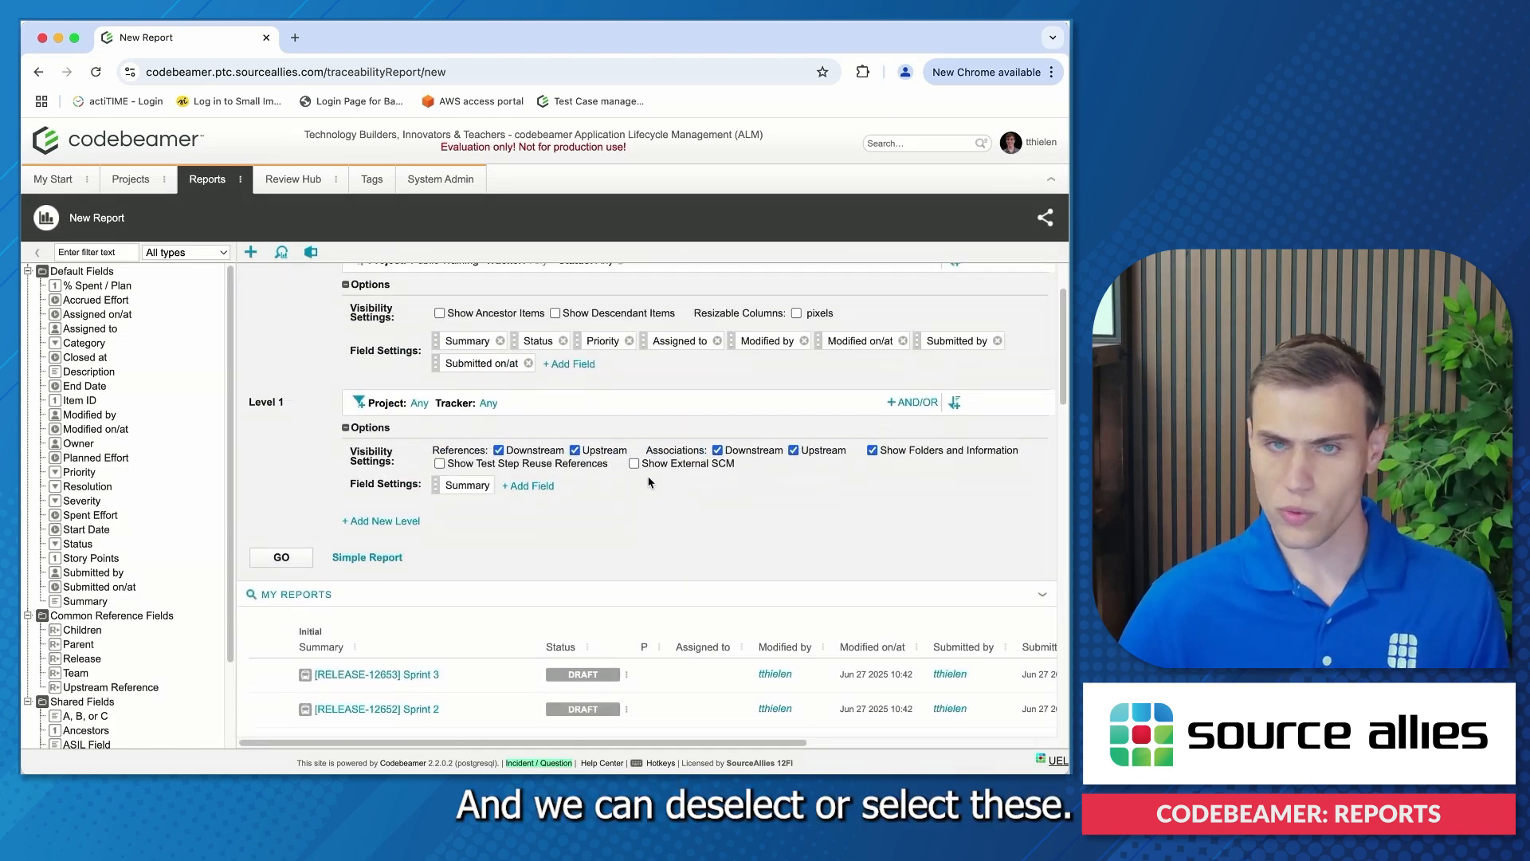
Exclude downstream and upstream references from Level 1, rerun the report and check the Level 1 column
scroll(764, 480, up, 1)
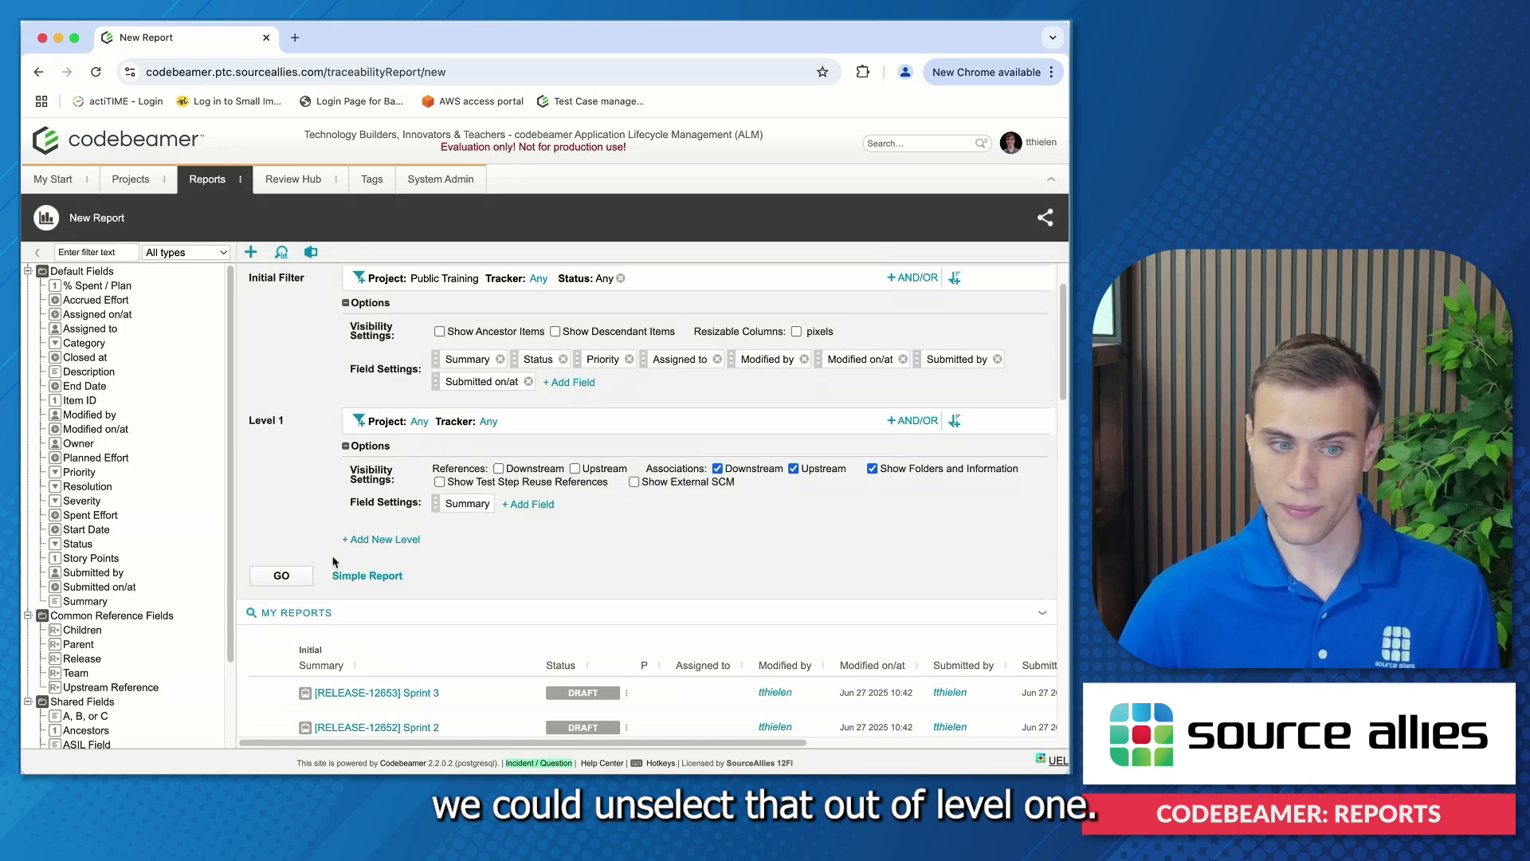
click(281, 576)
scroll(721, 497, down, 5)
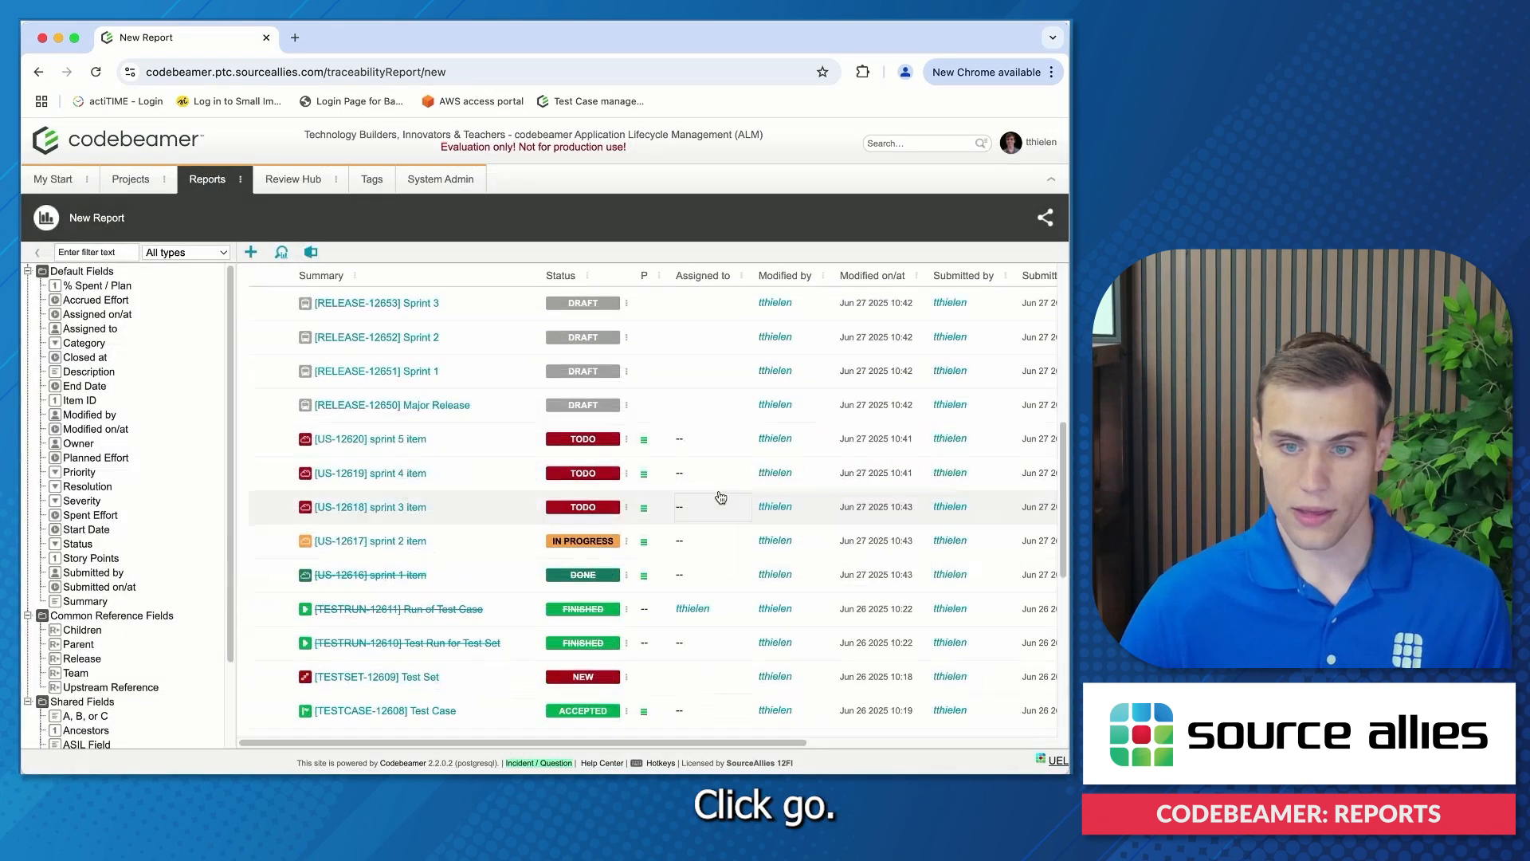
scroll(720, 498, right, 5)
scroll(720, 492, down, 10)
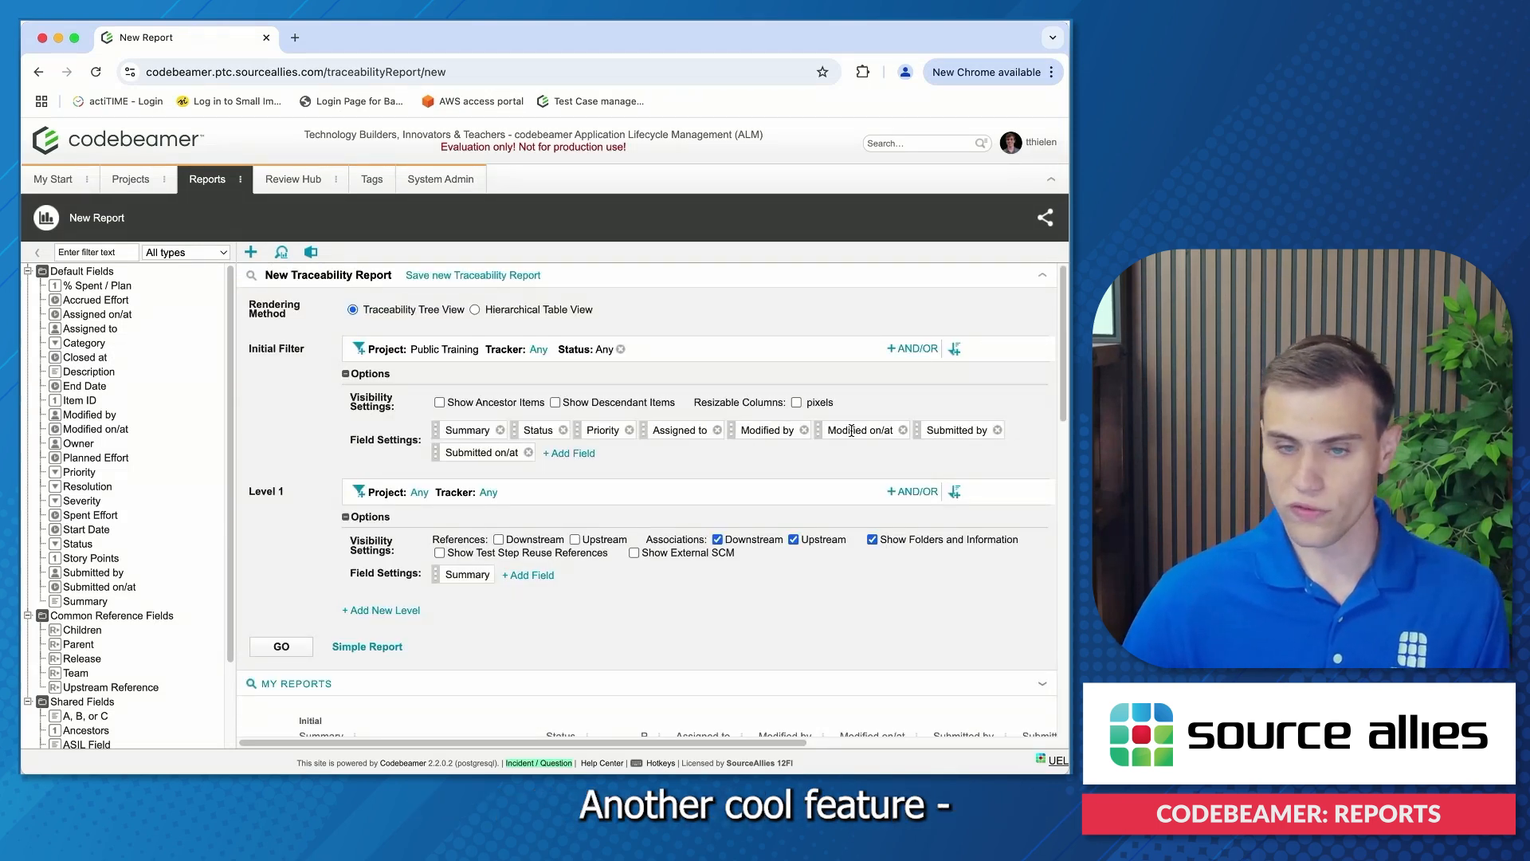
Remove all fields except Summary and Status from the initial filter's field settings
click(528, 452)
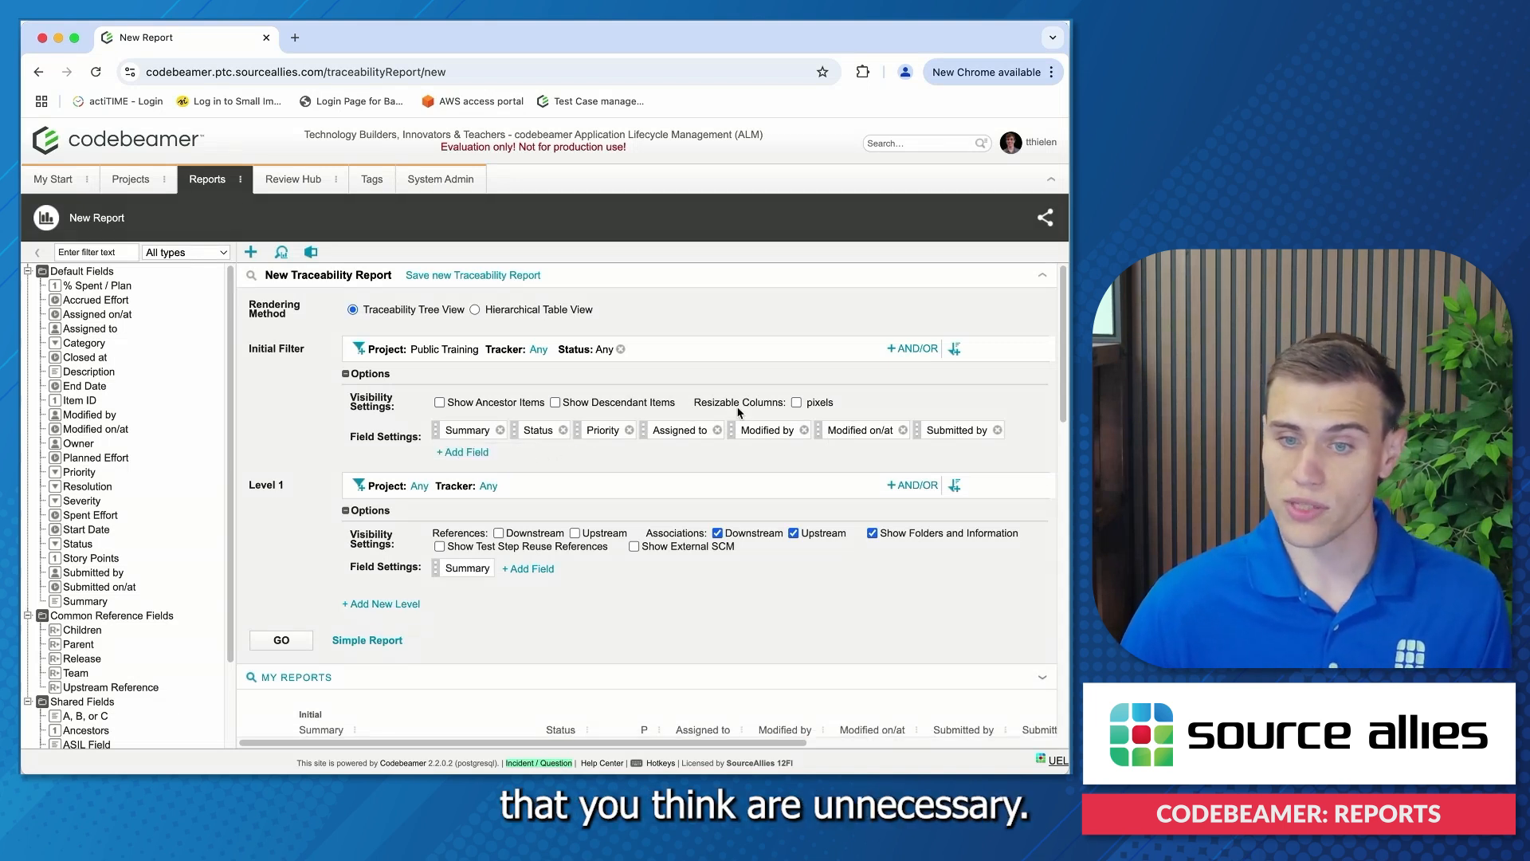
click(804, 430)
click(813, 431)
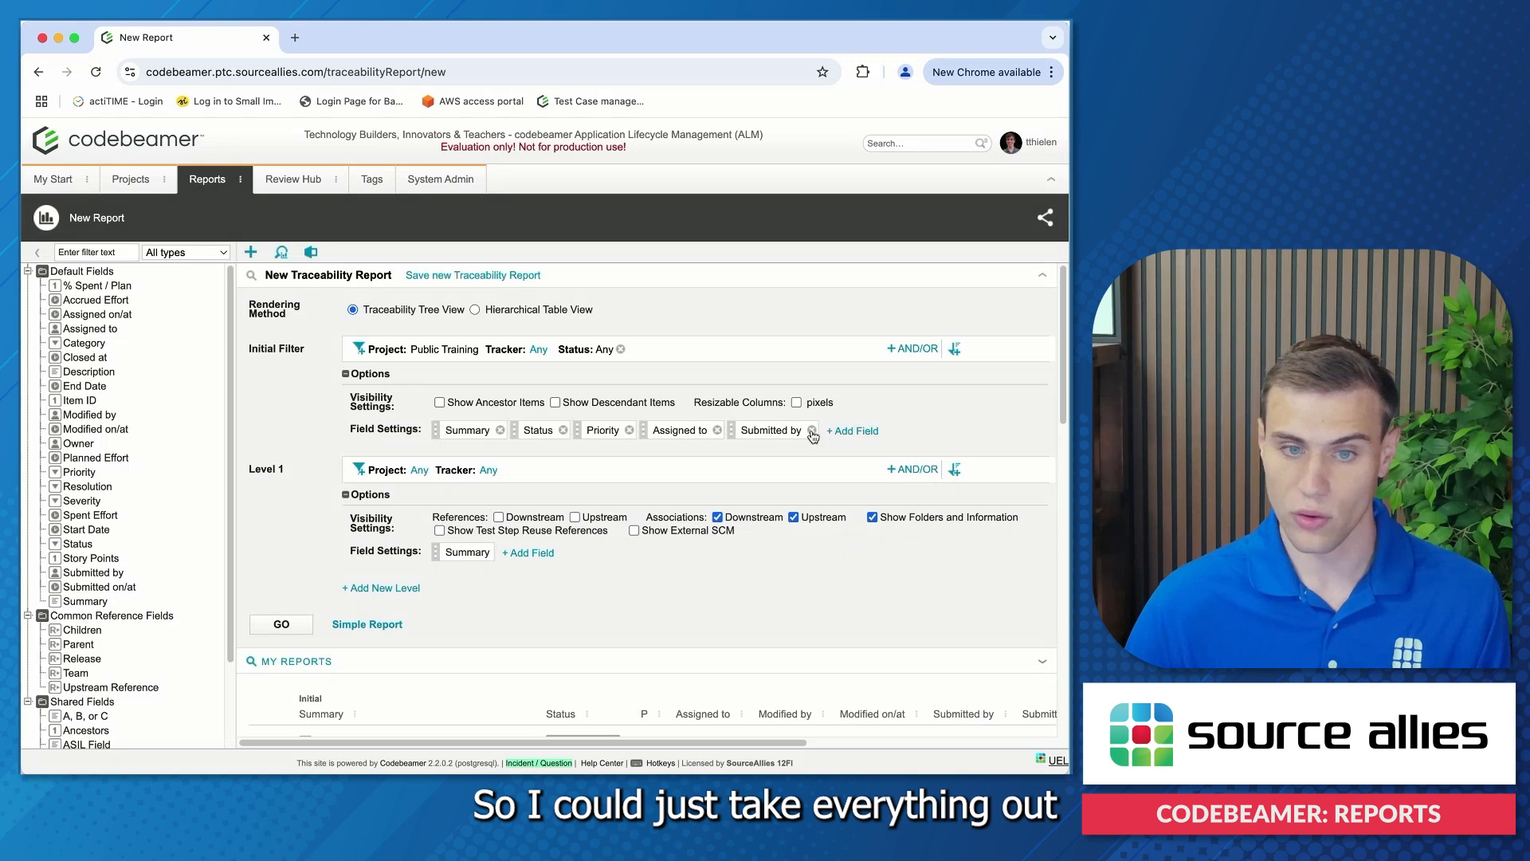
click(812, 431)
click(629, 431)
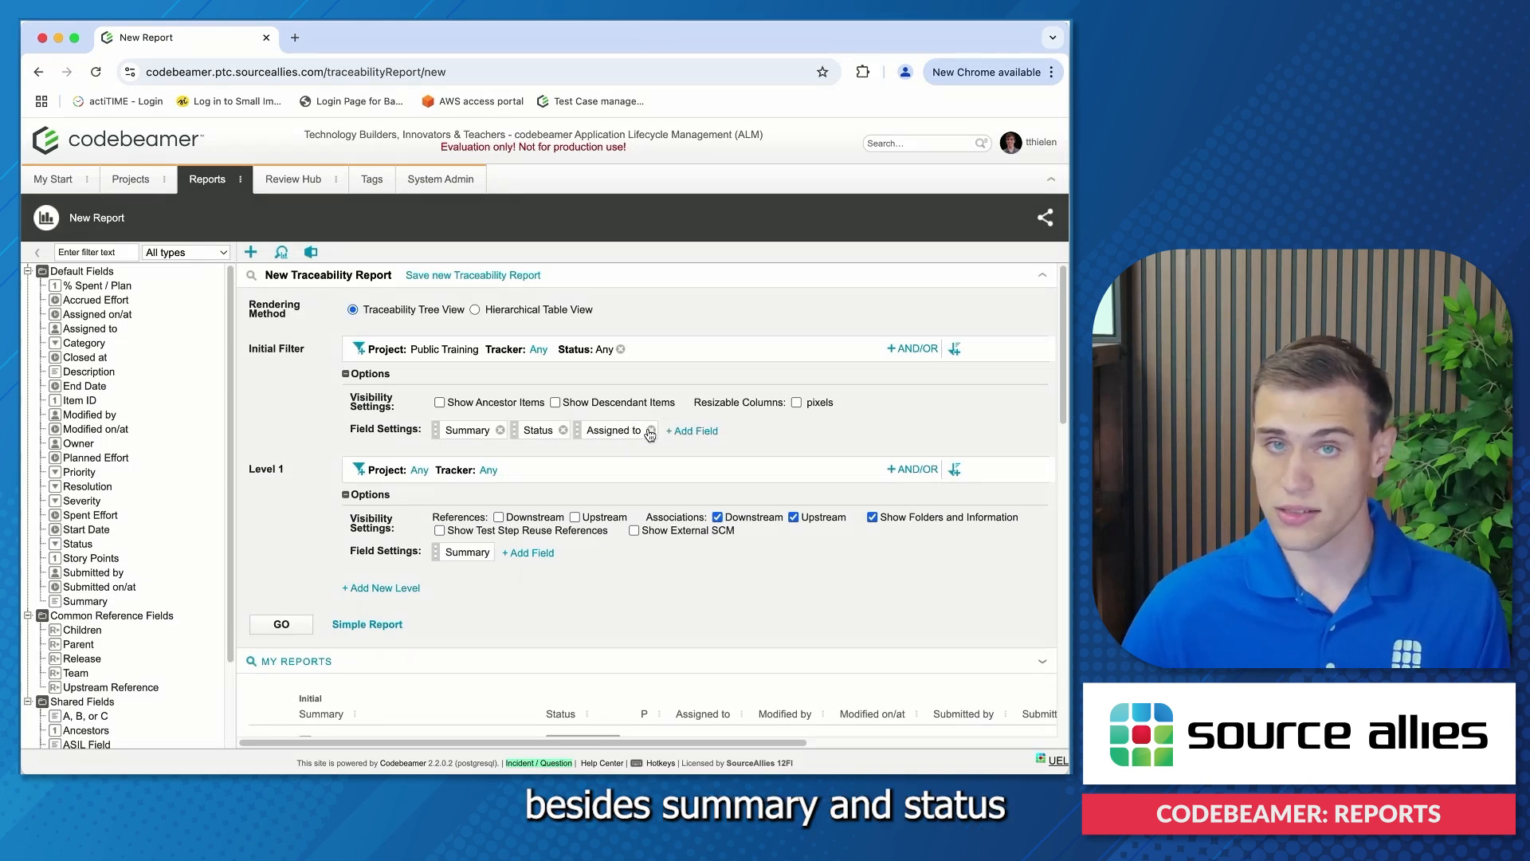
click(650, 431)
Rerun the traceability report with the reduced fields and look through the results list
scroll(602, 466, down, 2)
click(282, 562)
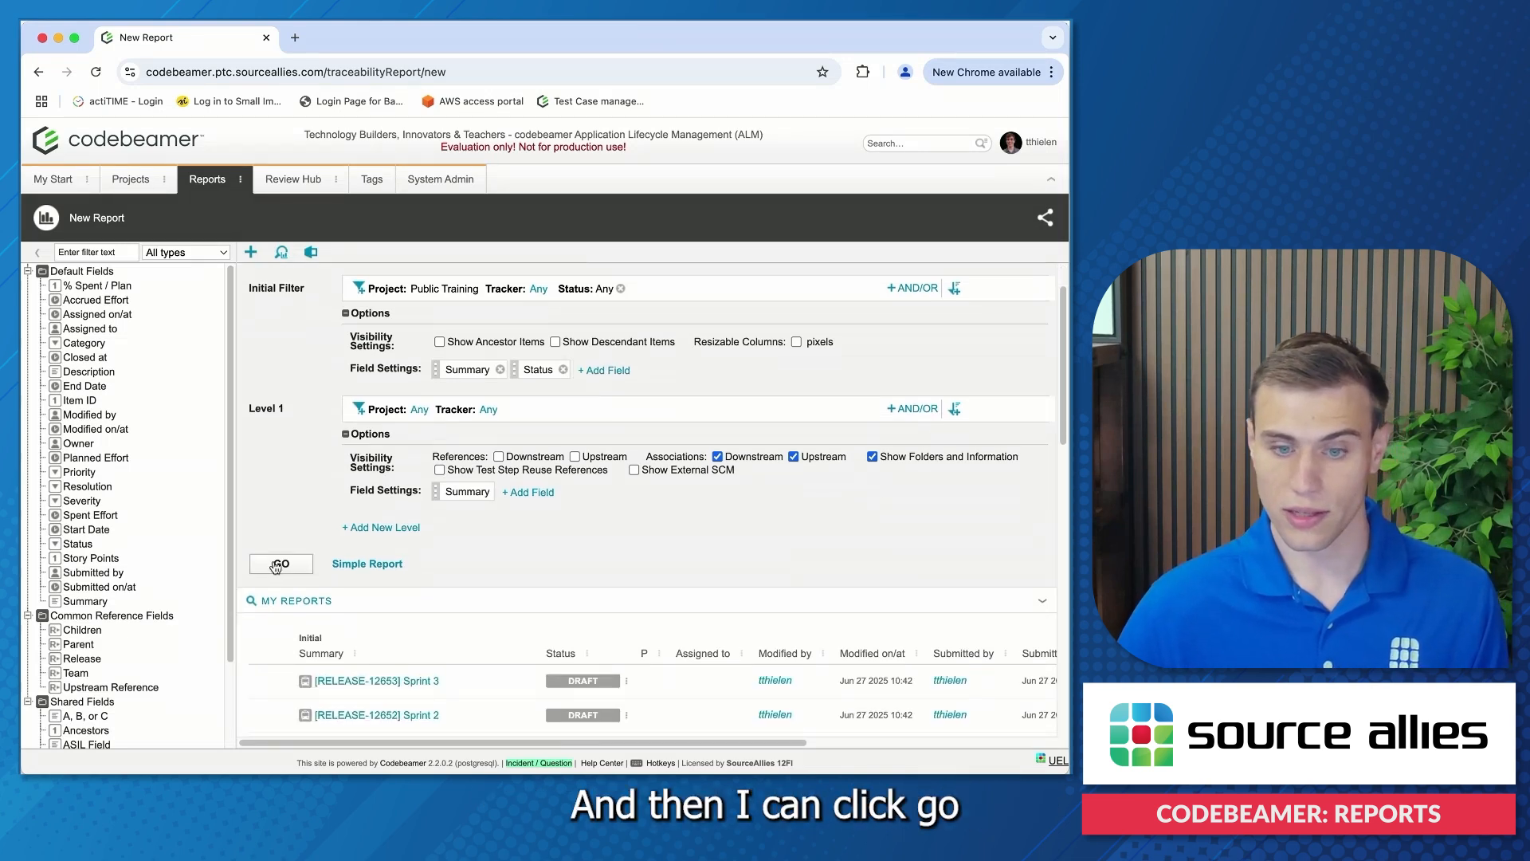
scroll(728, 540, down, 1)
scroll(728, 540, down, 3)
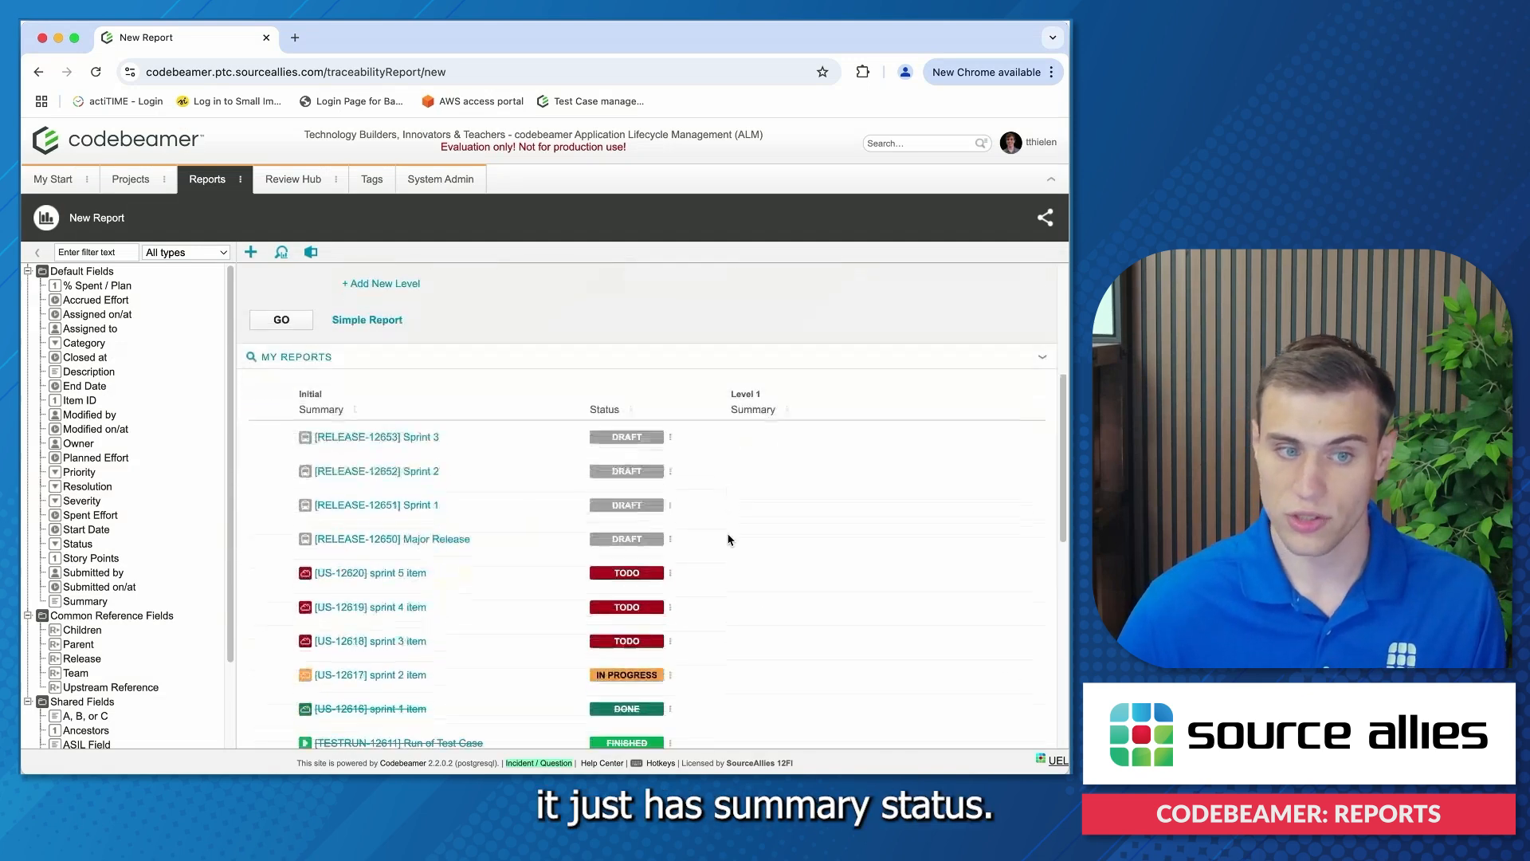
scroll(640, 426, down, 10)
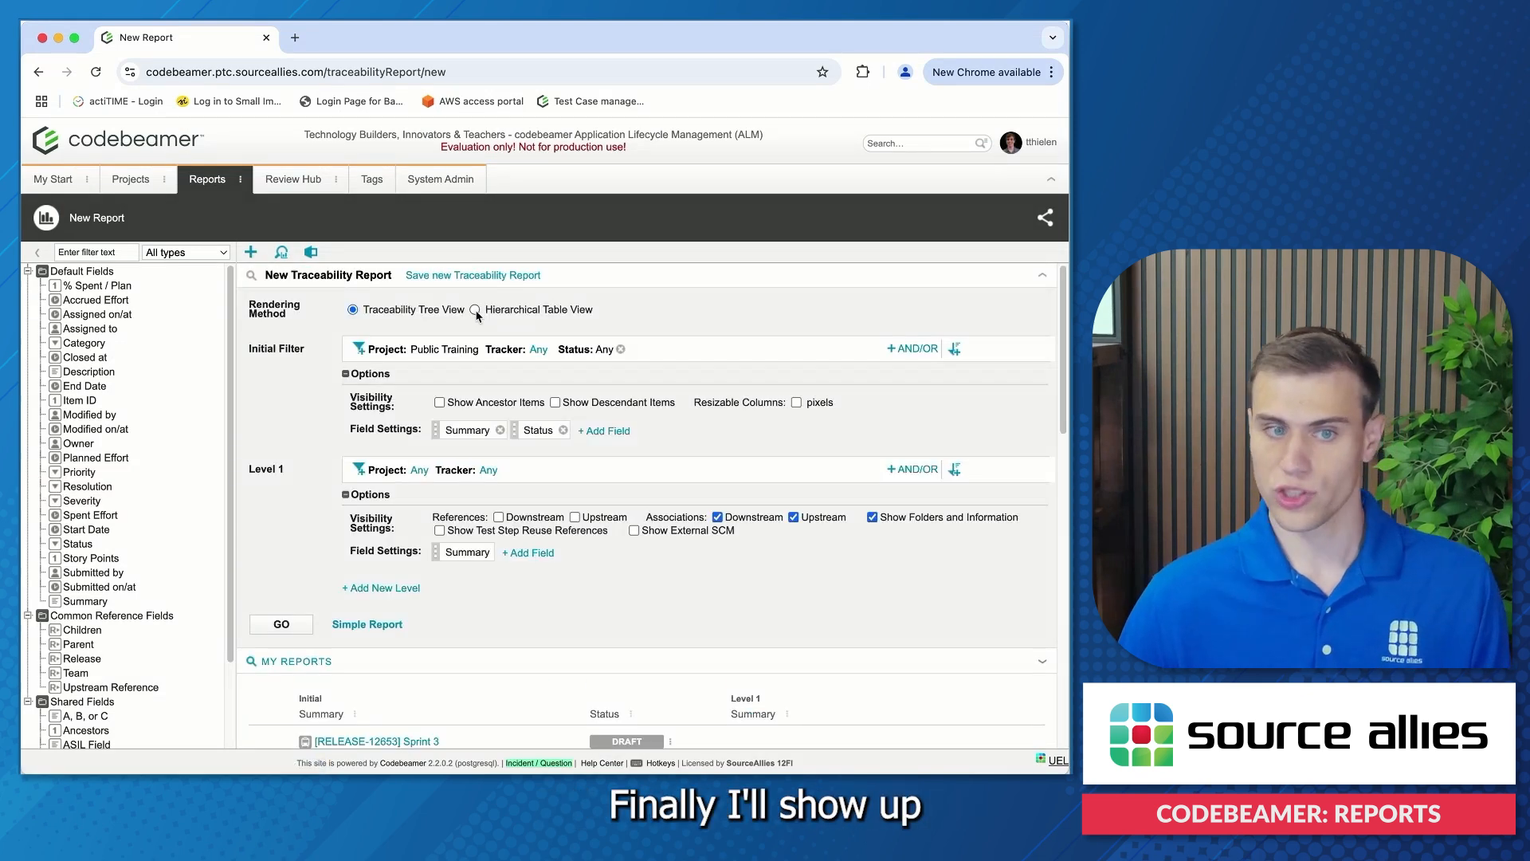
Set the rendering method to Hierarchical Table View, rerun the report and review how Level 1 items are nested
click(475, 311)
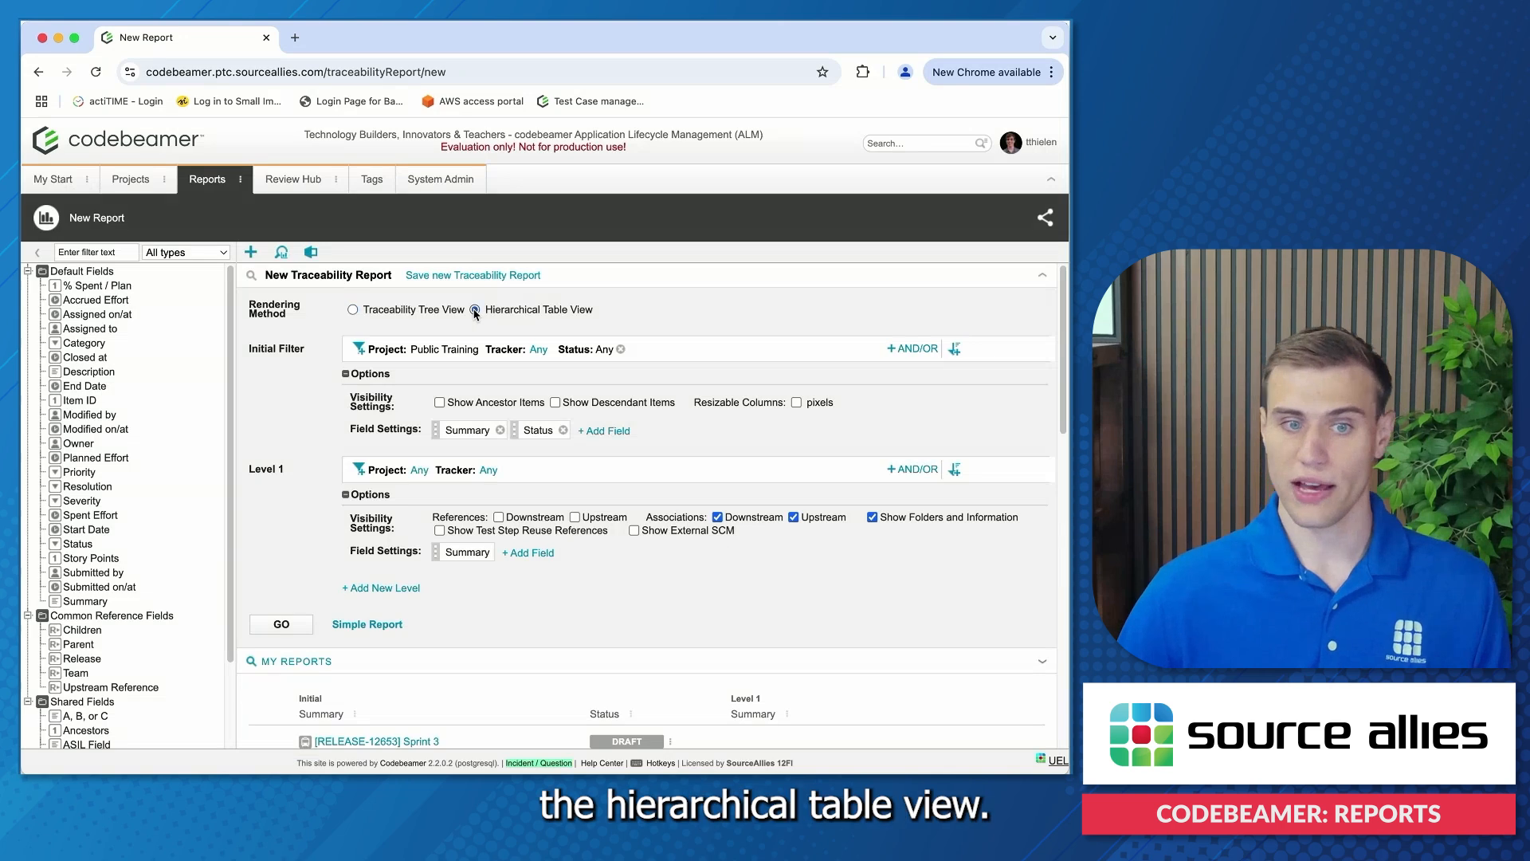
click(281, 624)
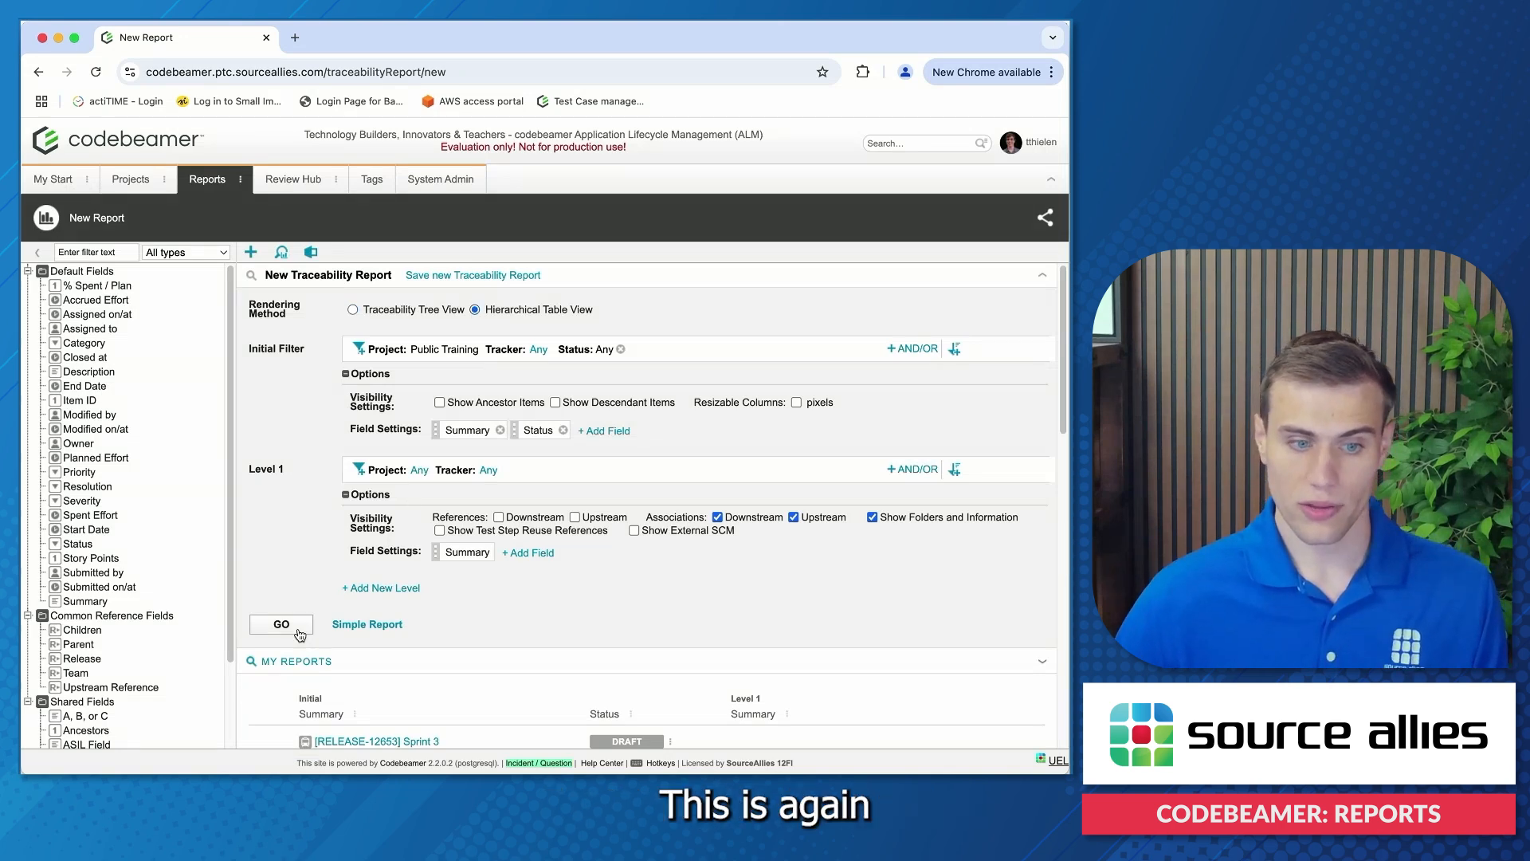
scroll(658, 518, down, 2)
scroll(658, 518, down, 15)
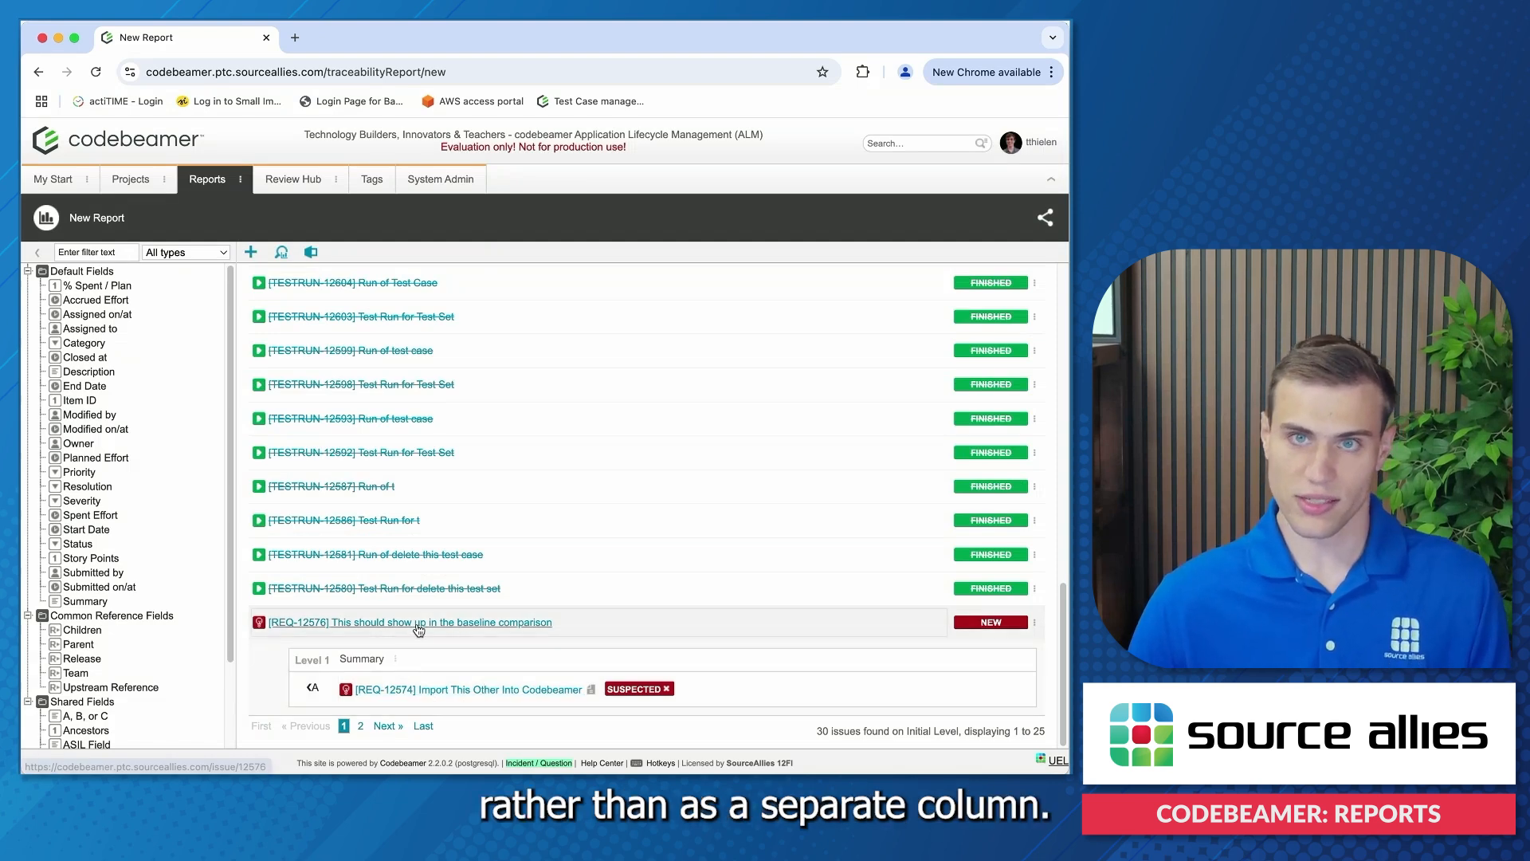
scroll(611, 607, up, 15)
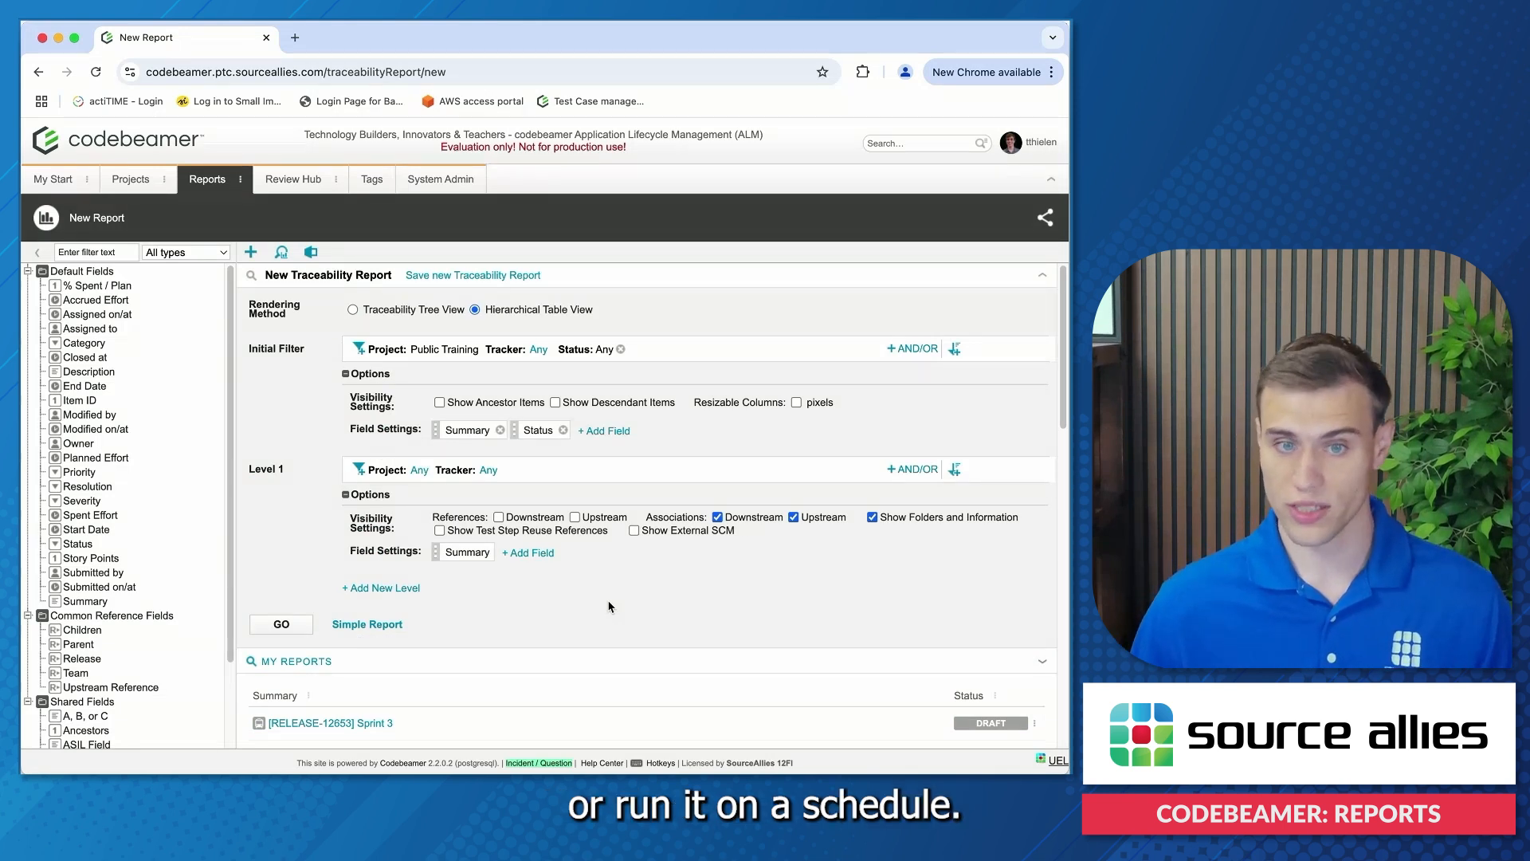
Save the new traceability report under the name "Traceability report", keeping the default Public Training permissions
click(500, 278)
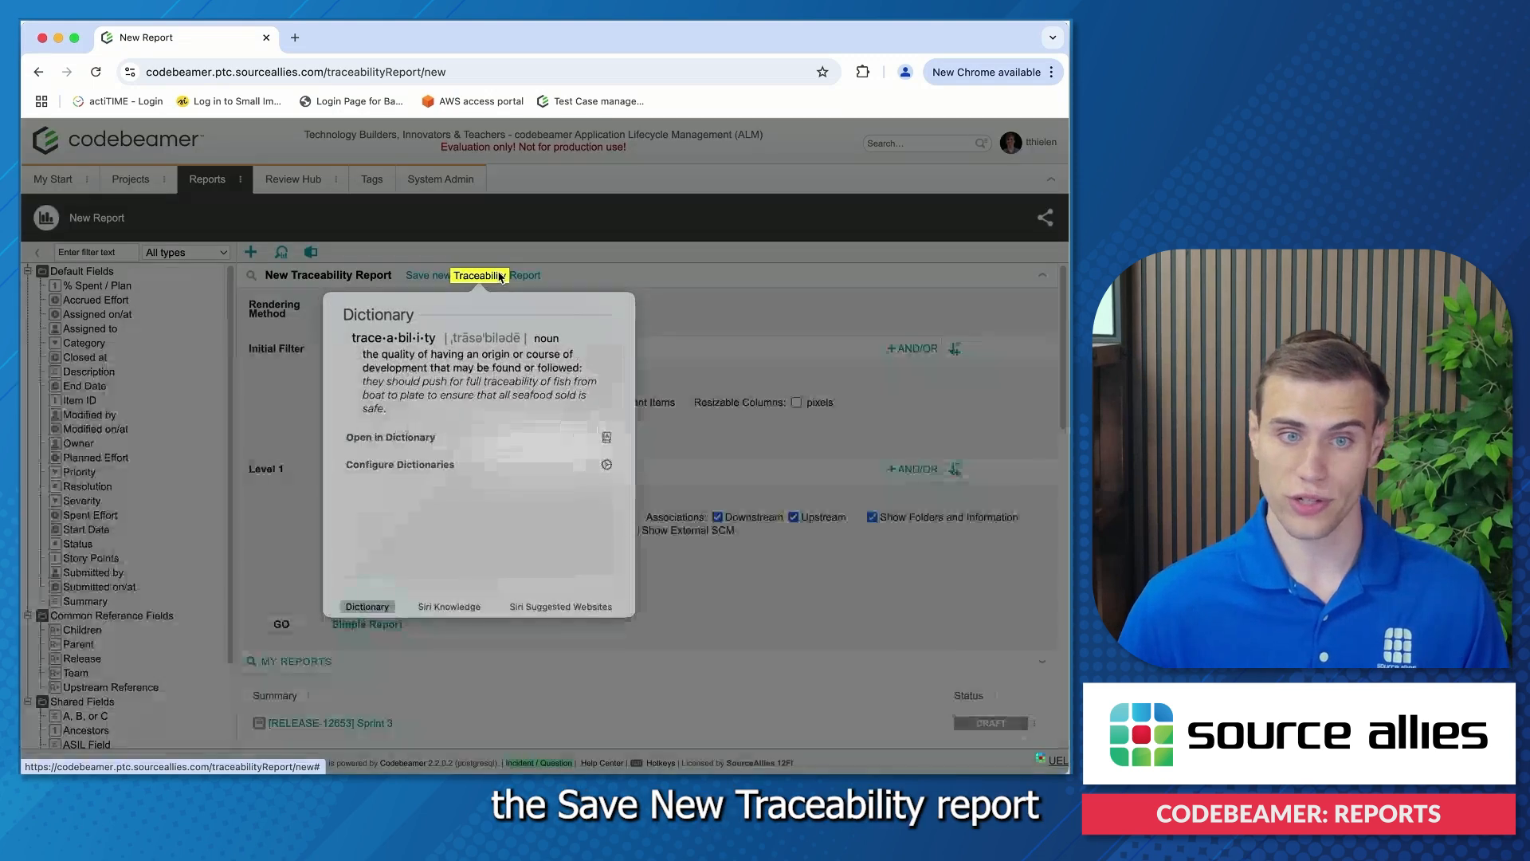
click(294, 333)
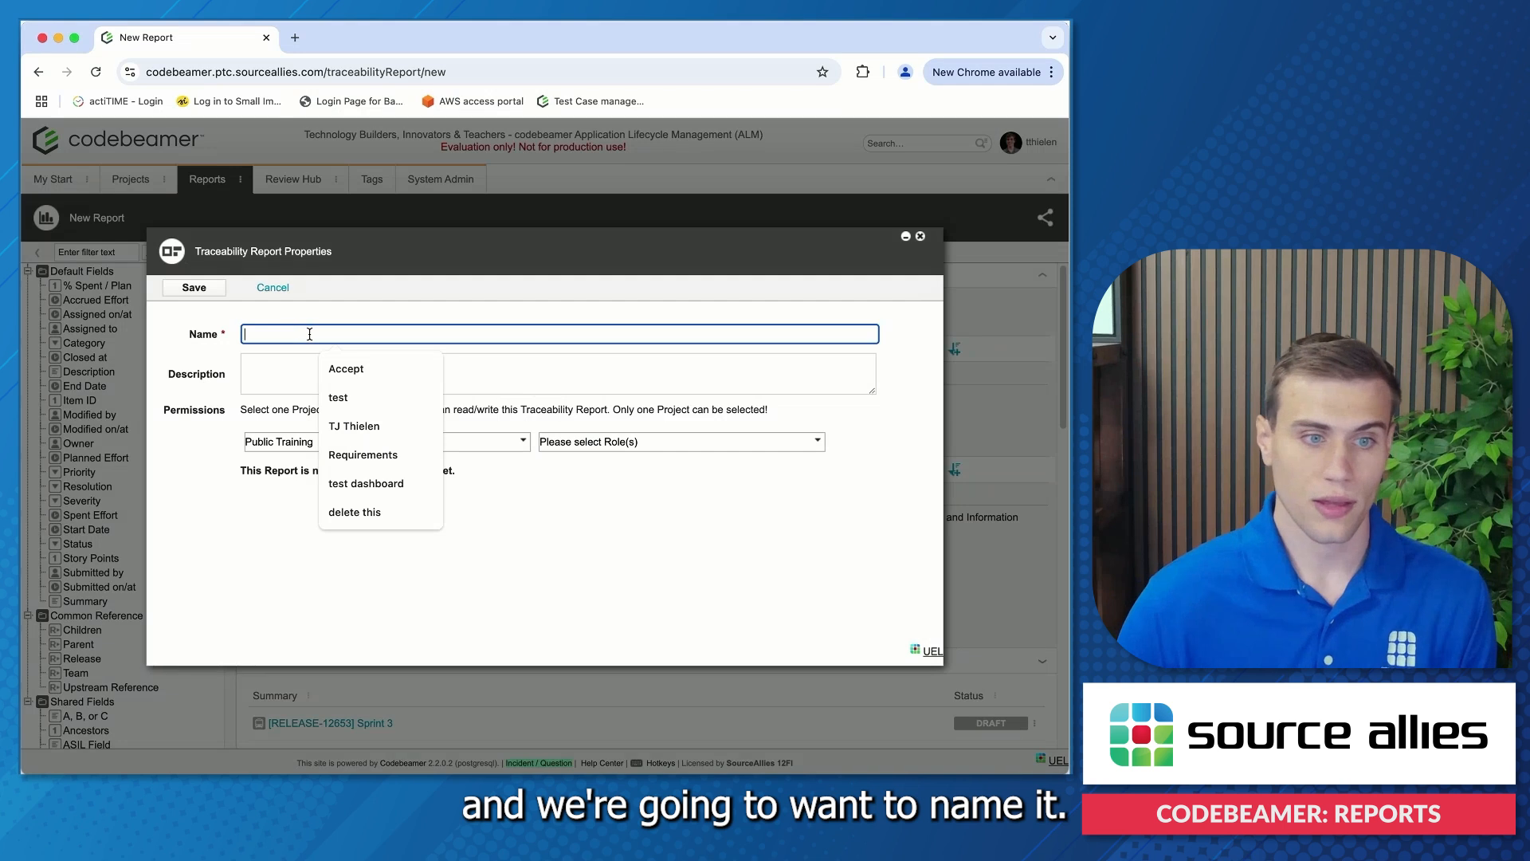
text(Traceability report)
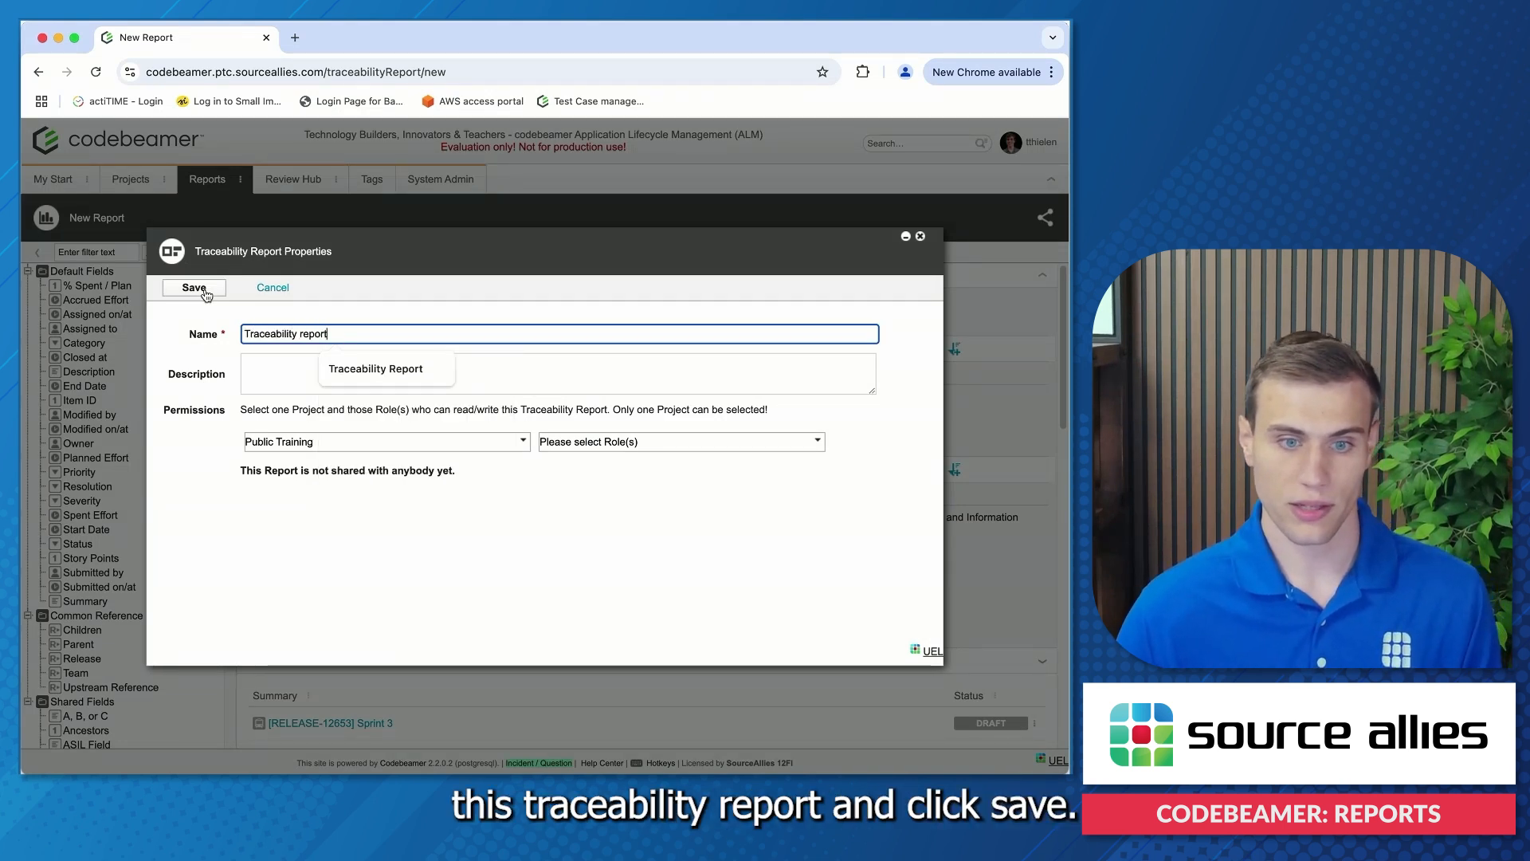
click(254, 416)
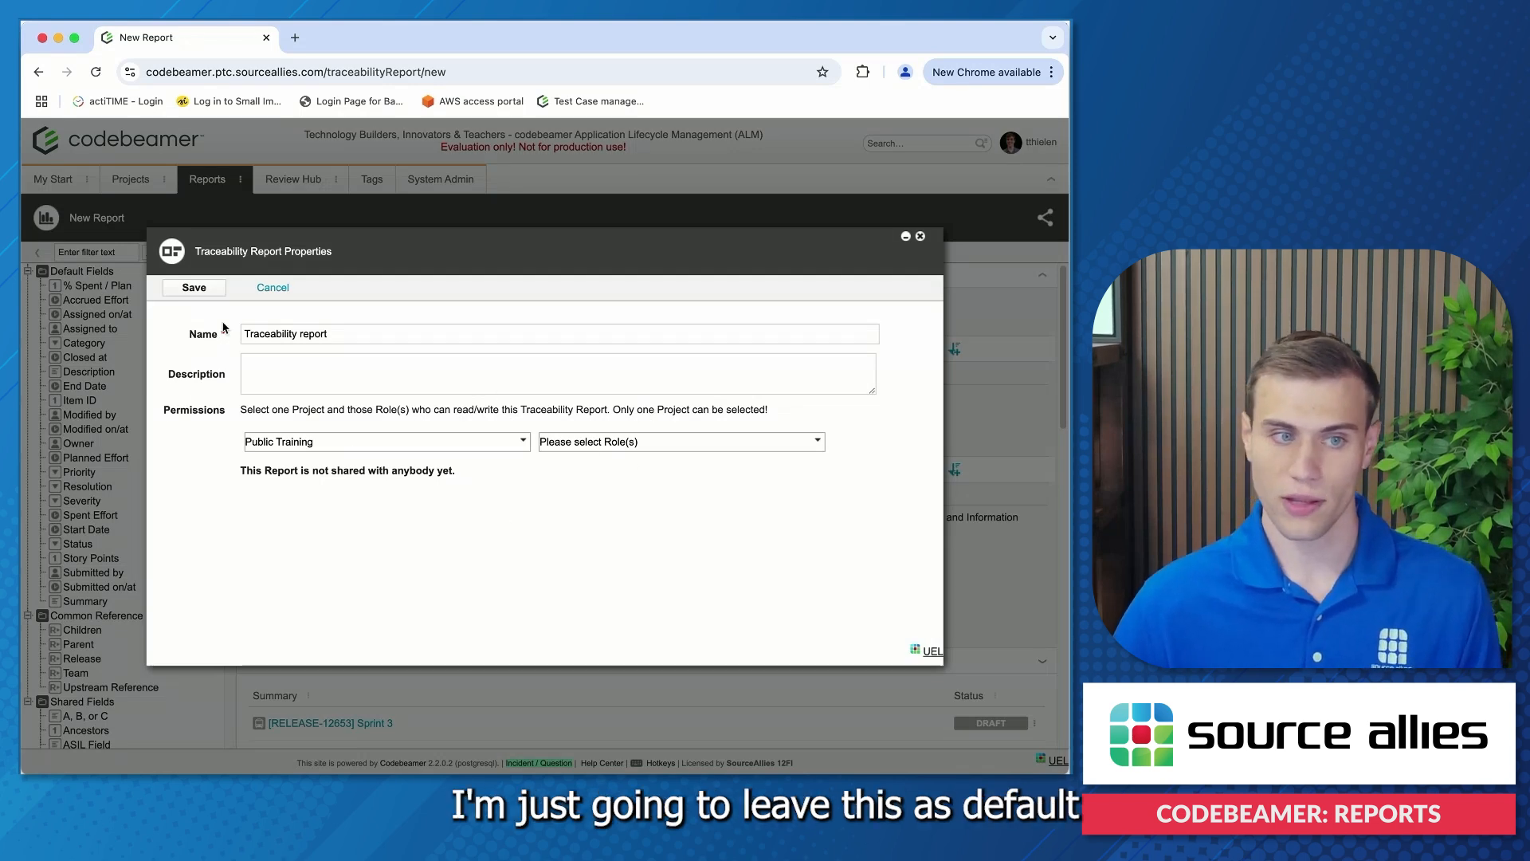
click(194, 288)
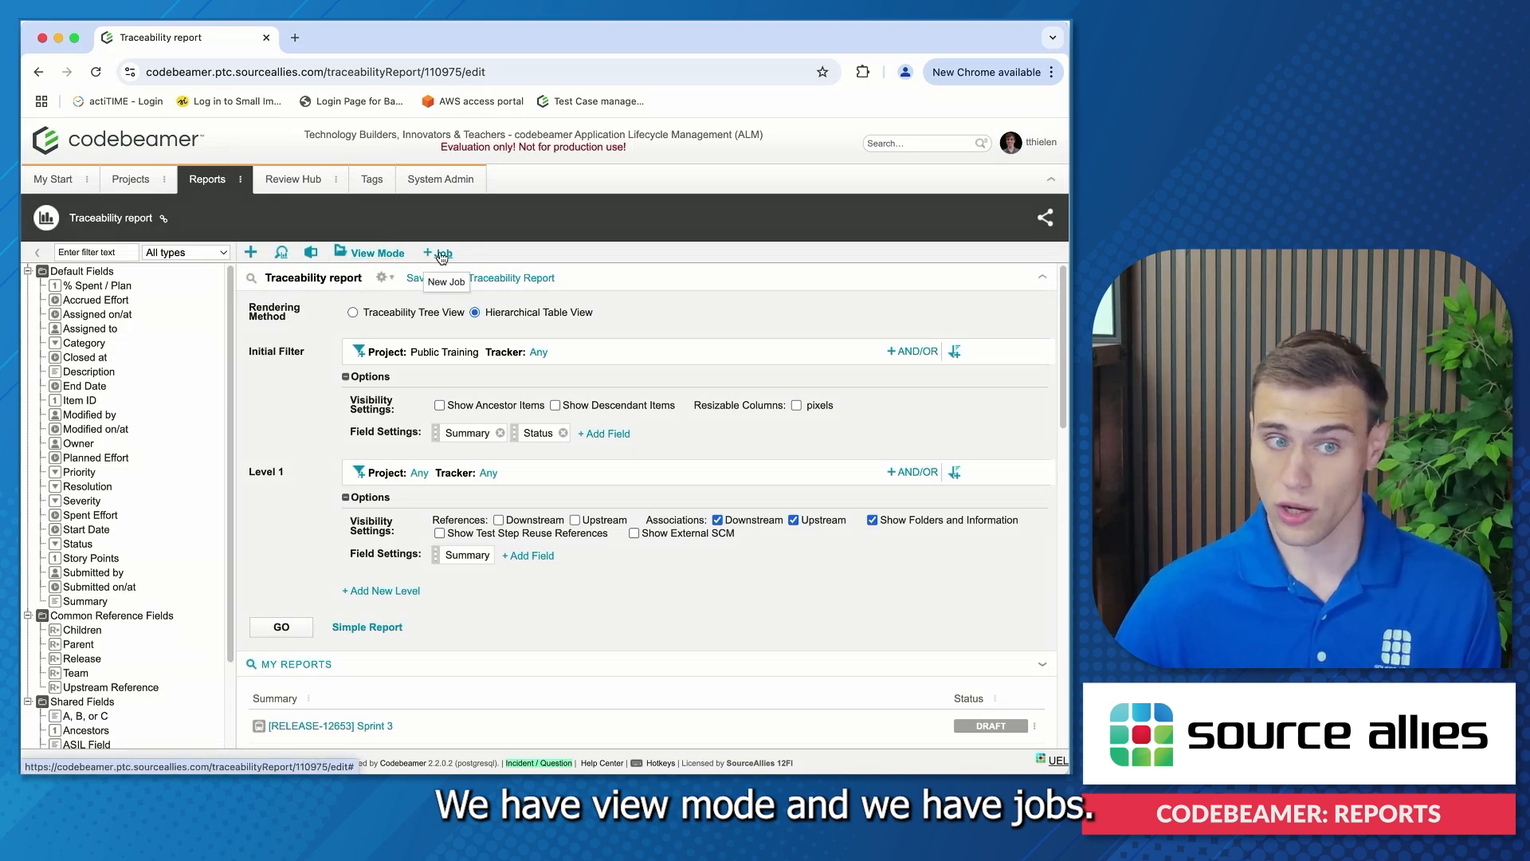
Open the saved traceability report in View Mode and look through its full item list
click(396, 254)
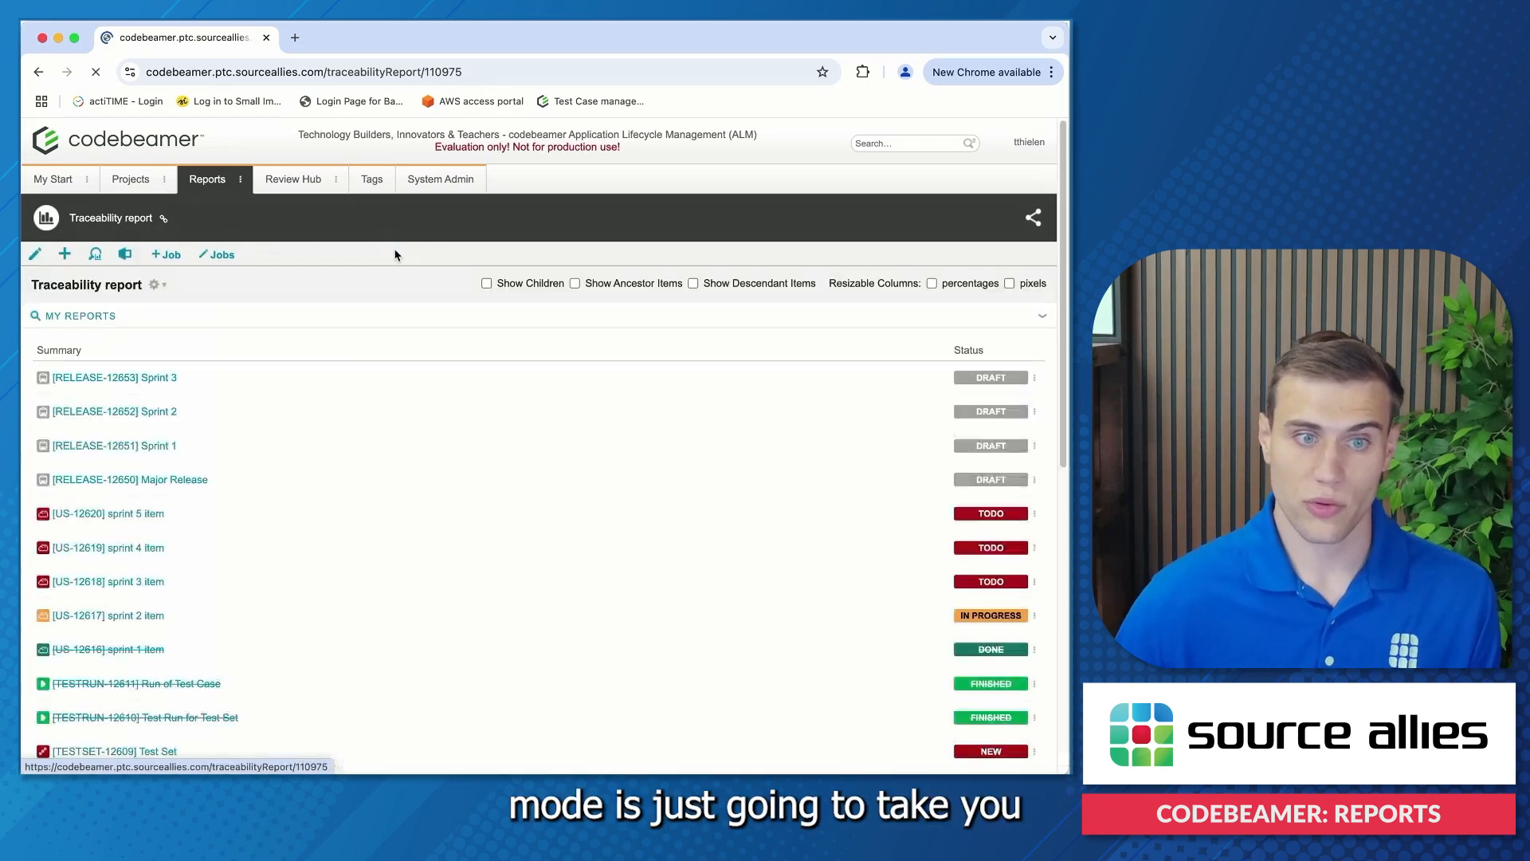
scroll(451, 441, down, 3)
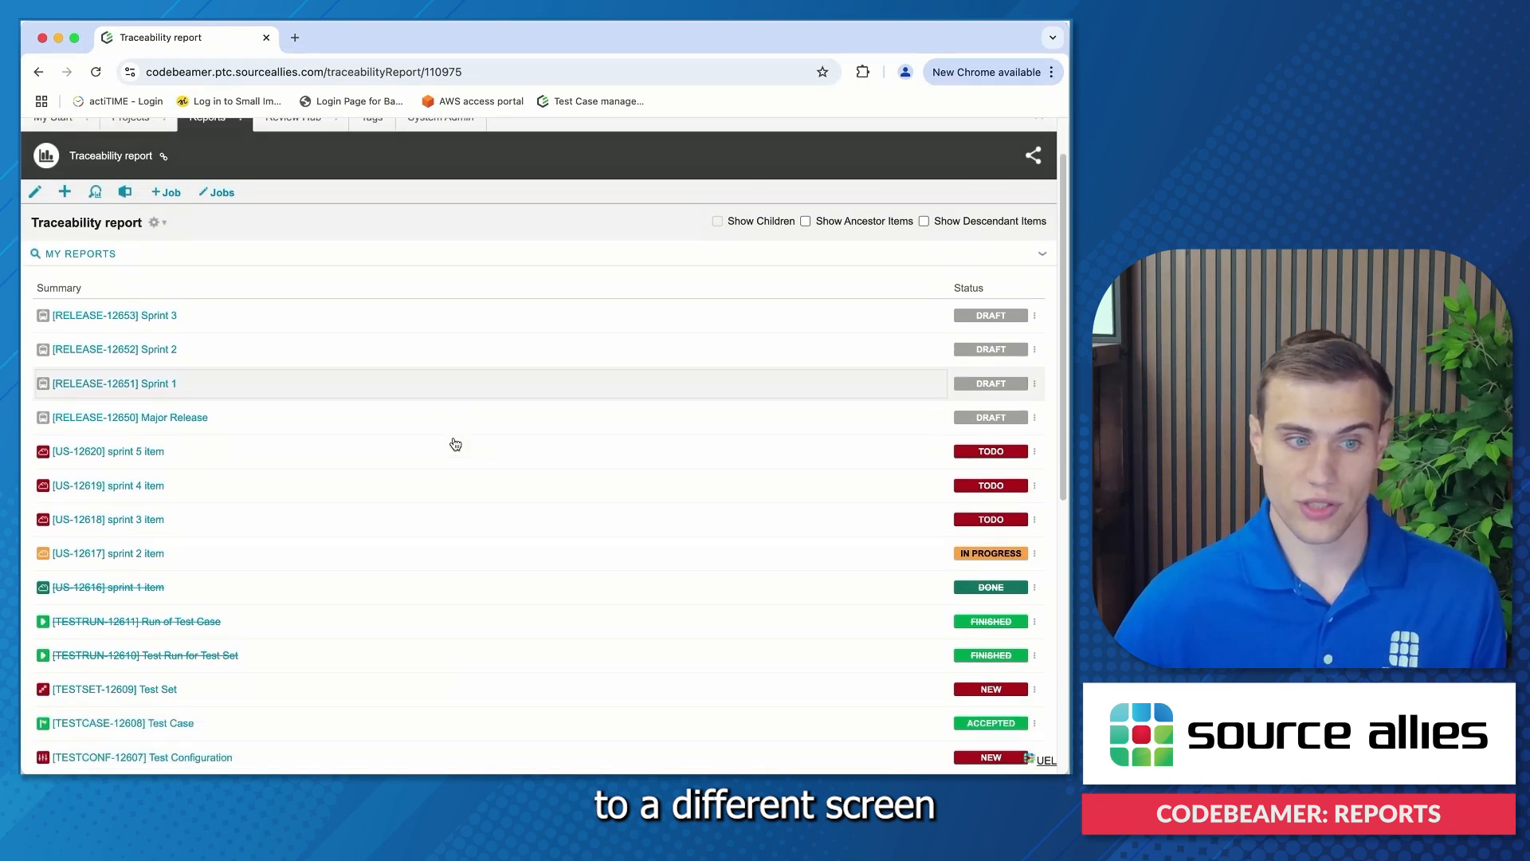
scroll(455, 443, down, 10)
scroll(455, 443, up, 15)
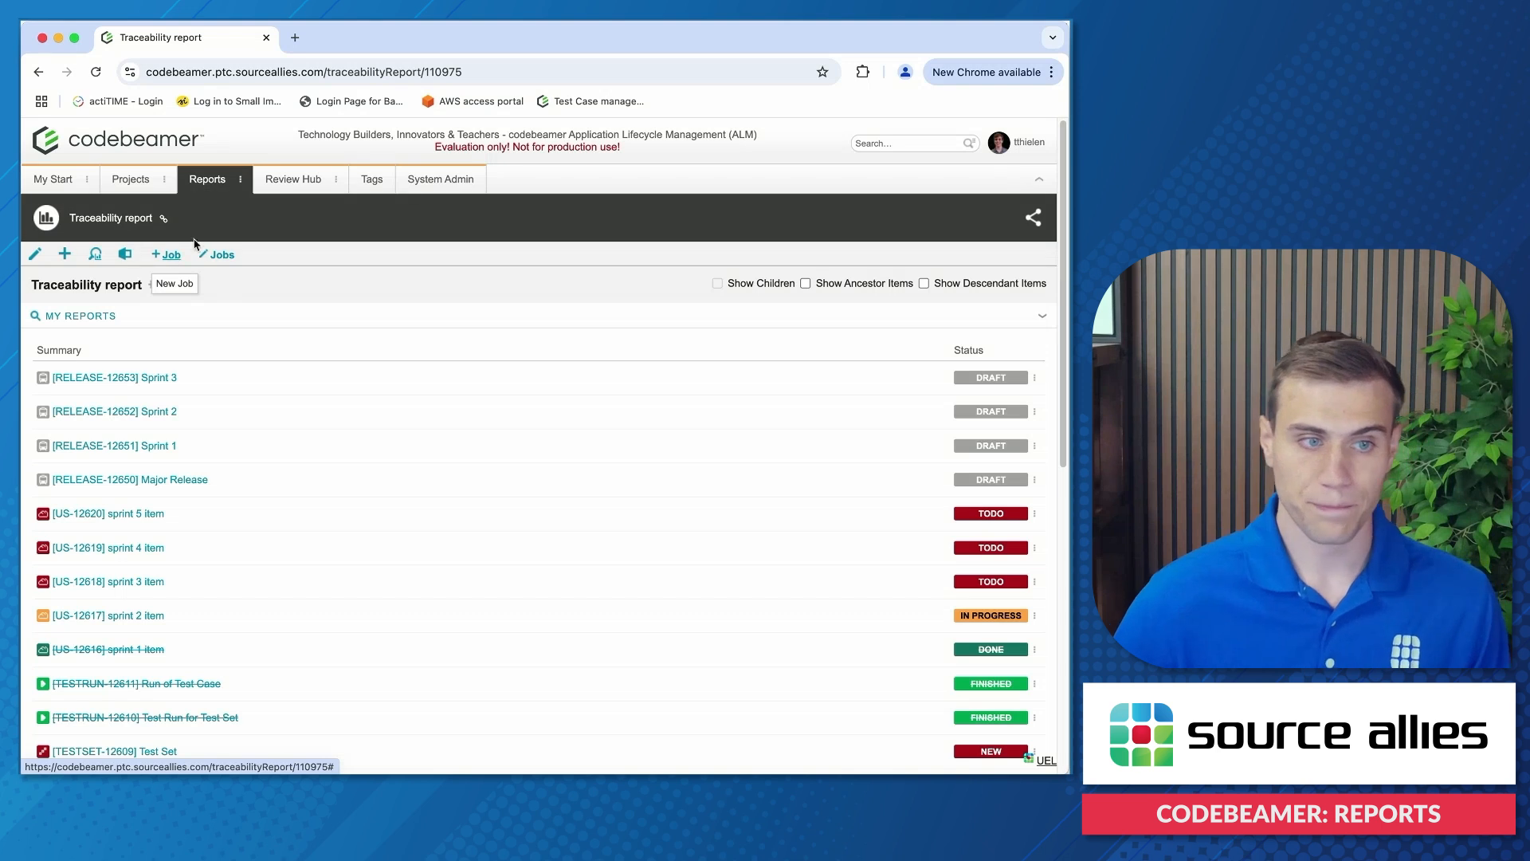
View the report's Excel and Word export options and close them without exporting
click(123, 257)
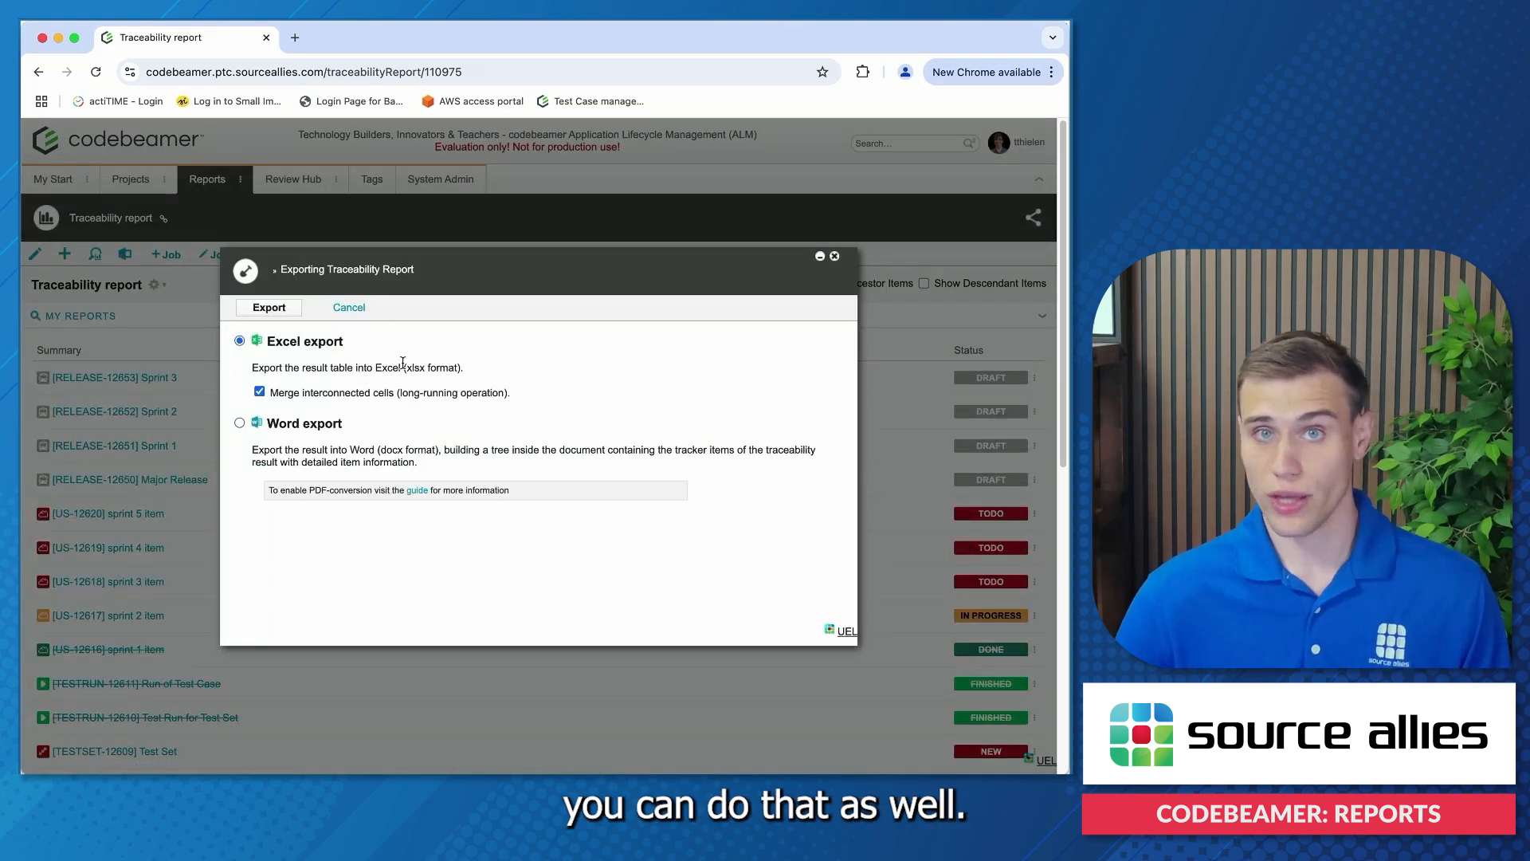
click(834, 255)
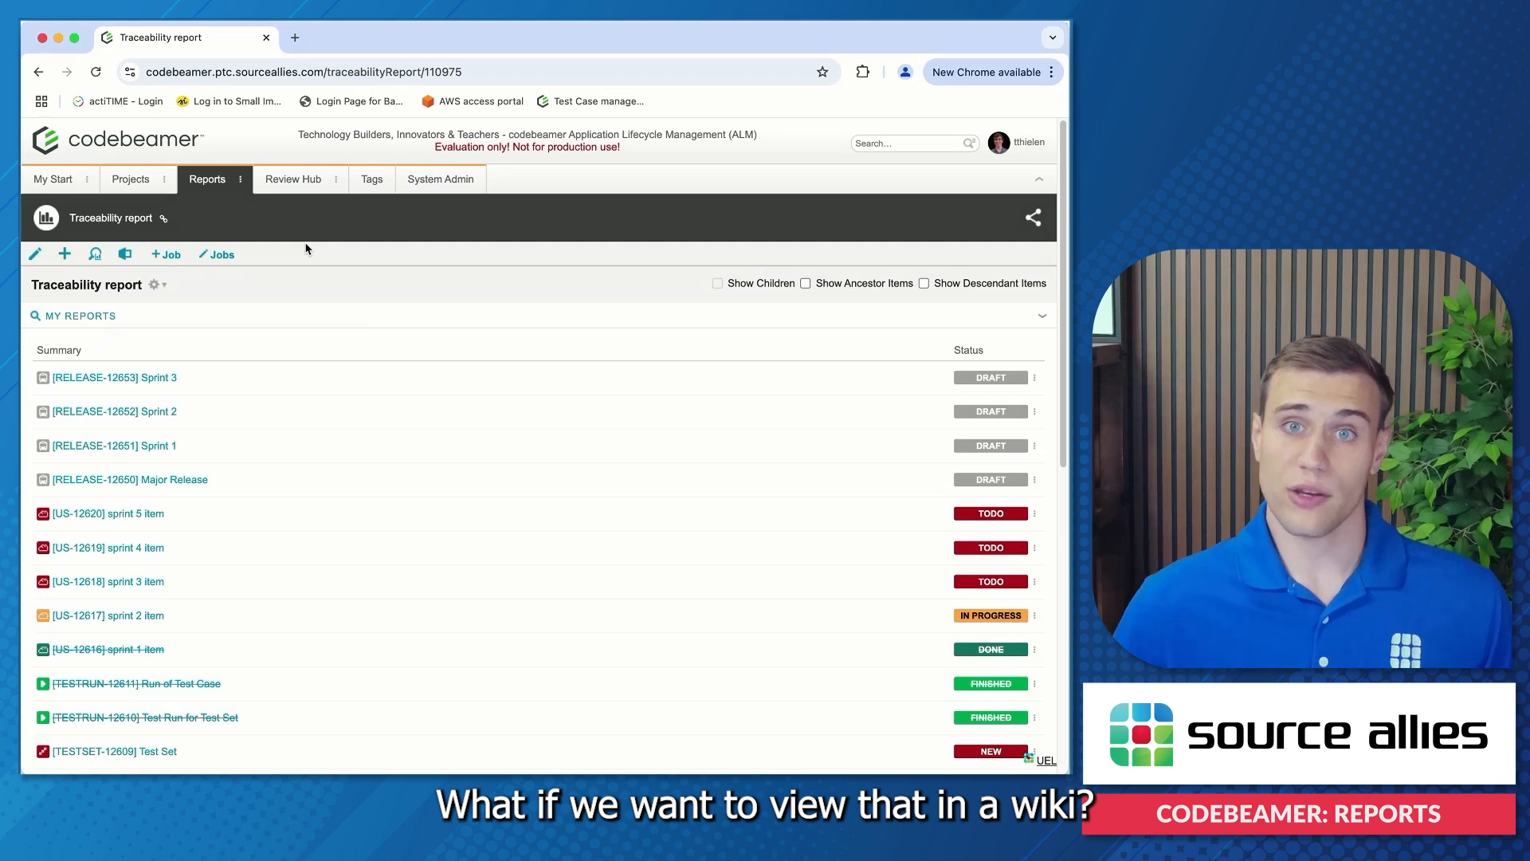
Create a new dashboard named "My Wiki" in the personal wiki, leaving its description empty
click(47, 184)
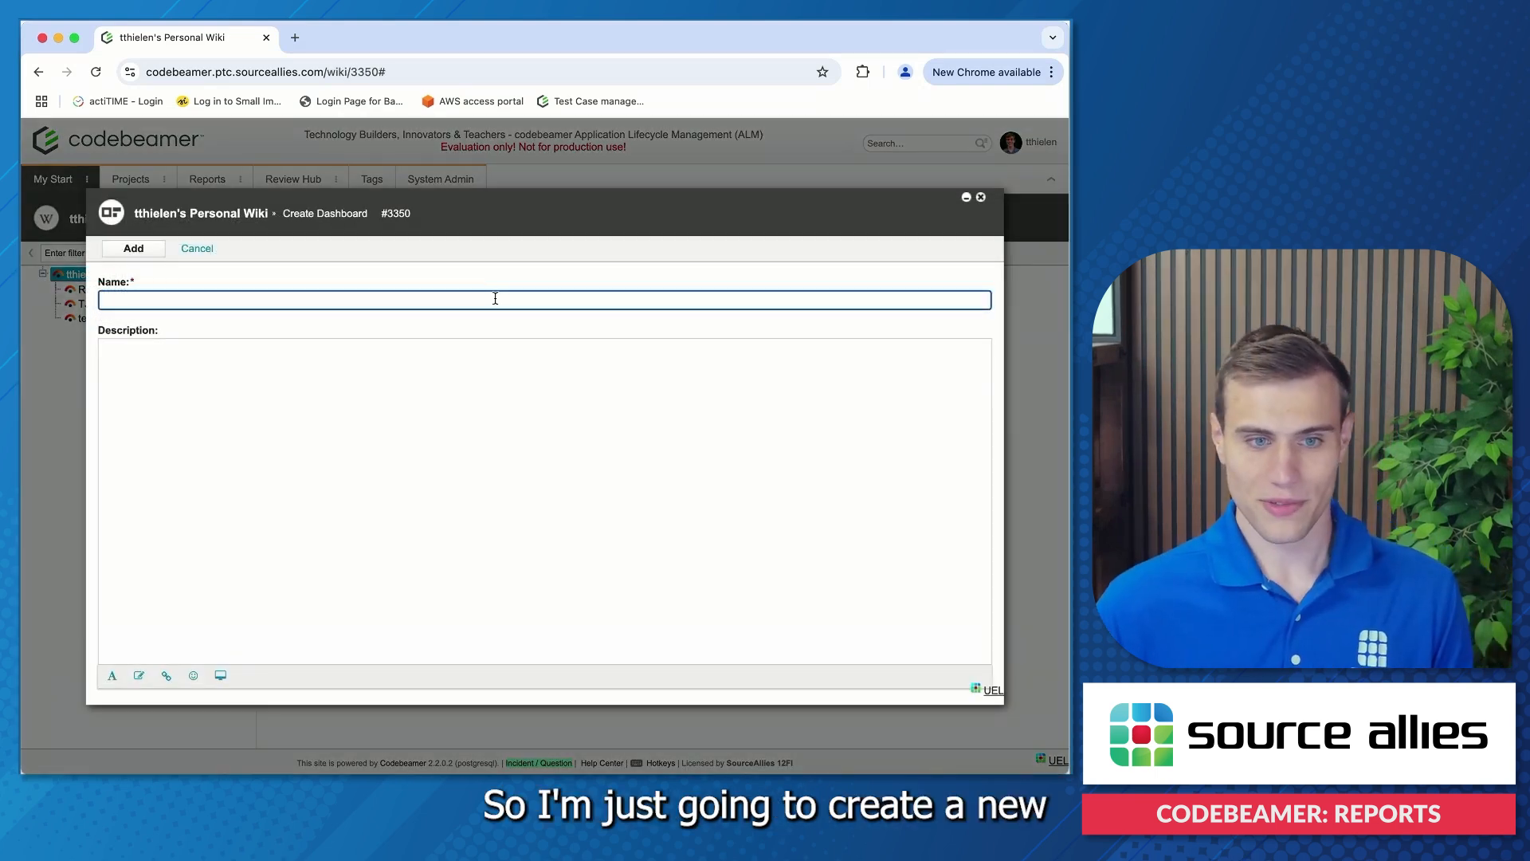
click(495, 299)
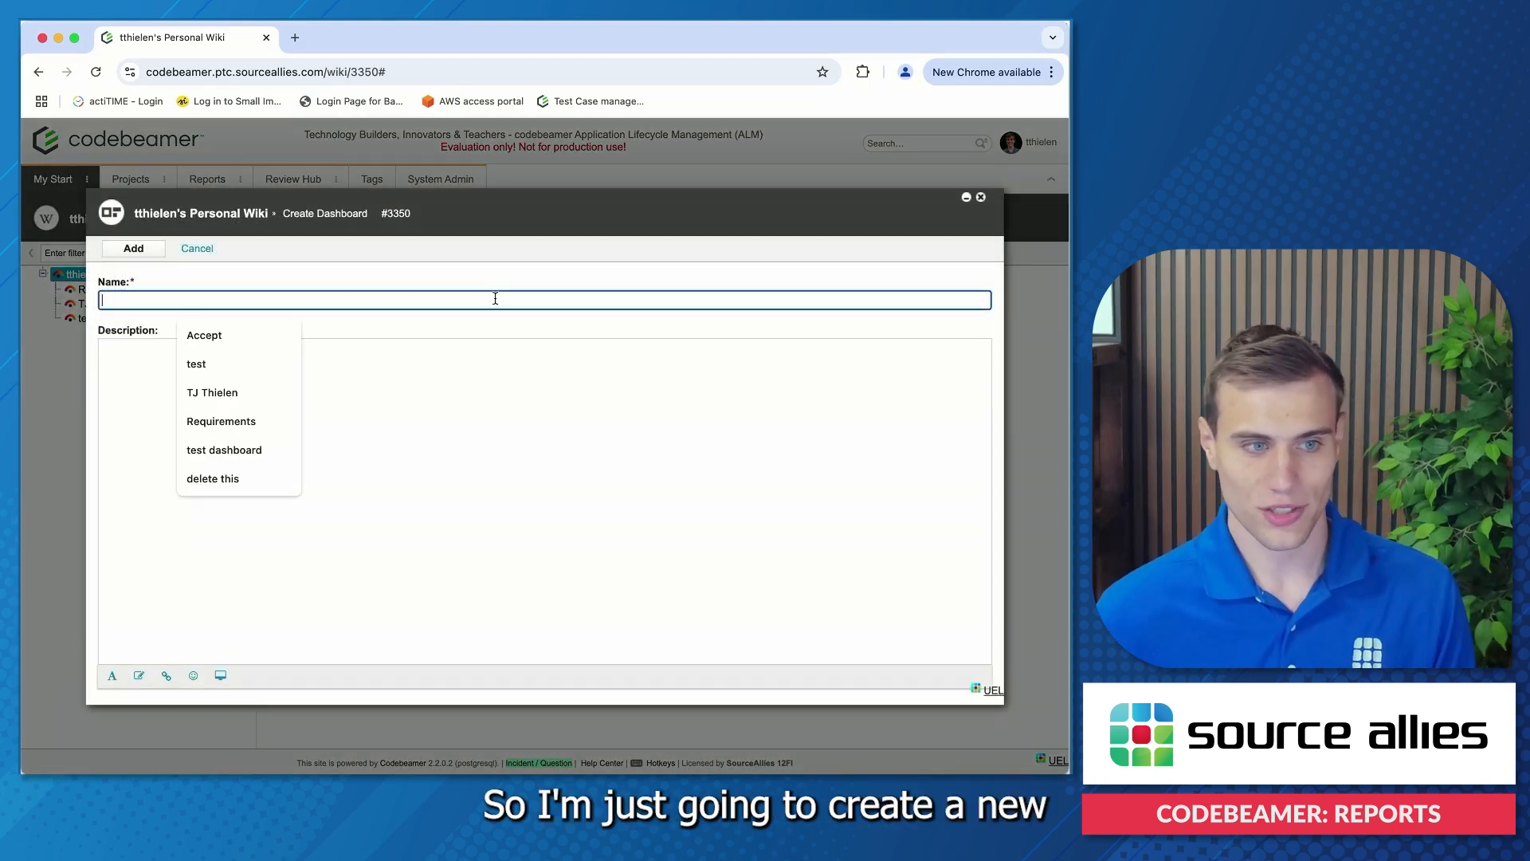
text(My Wiki)
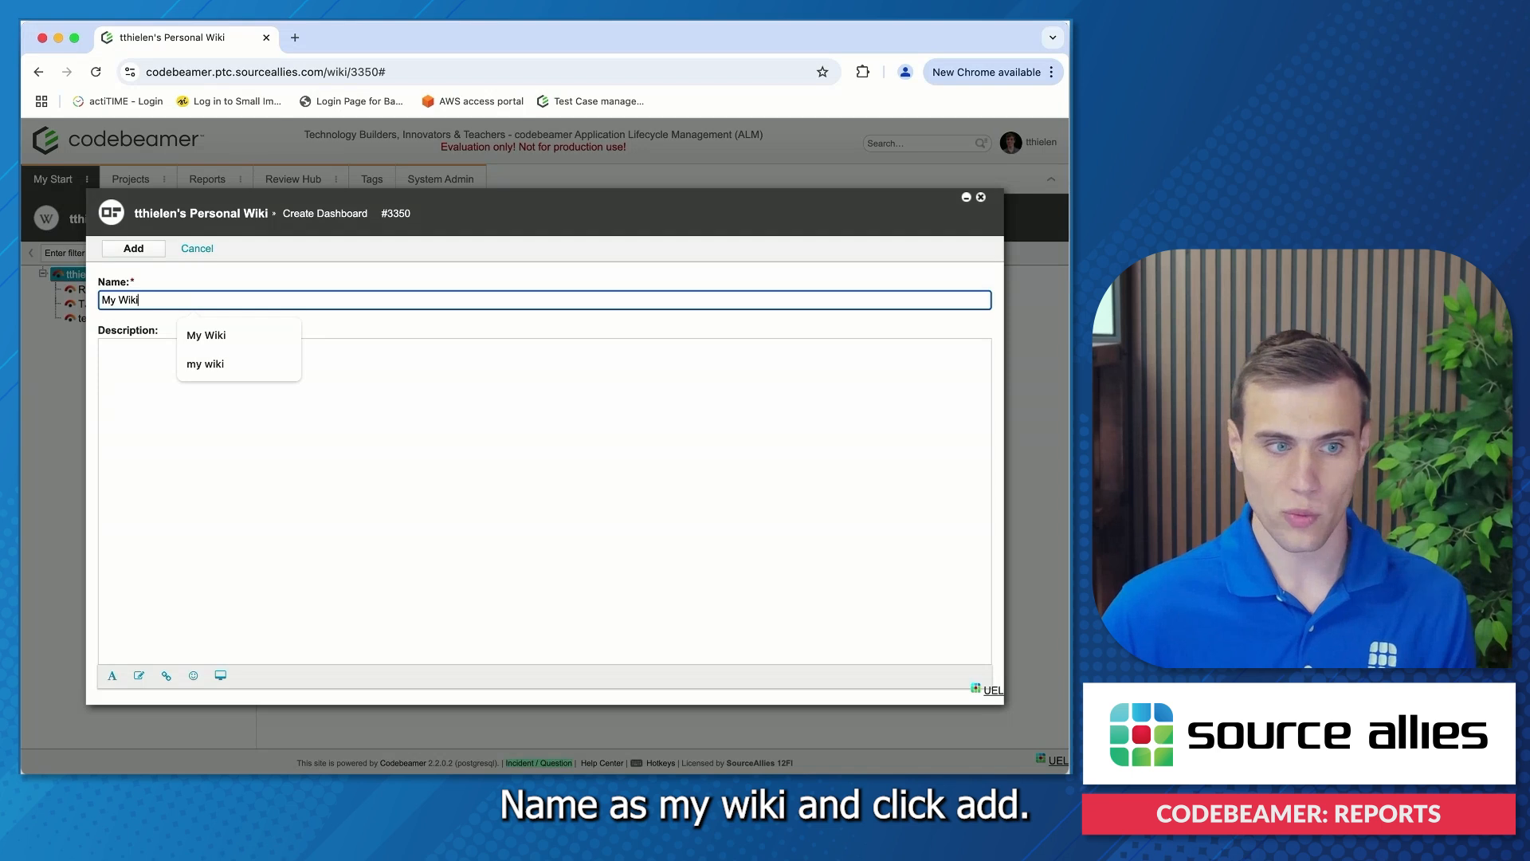
click(379, 405)
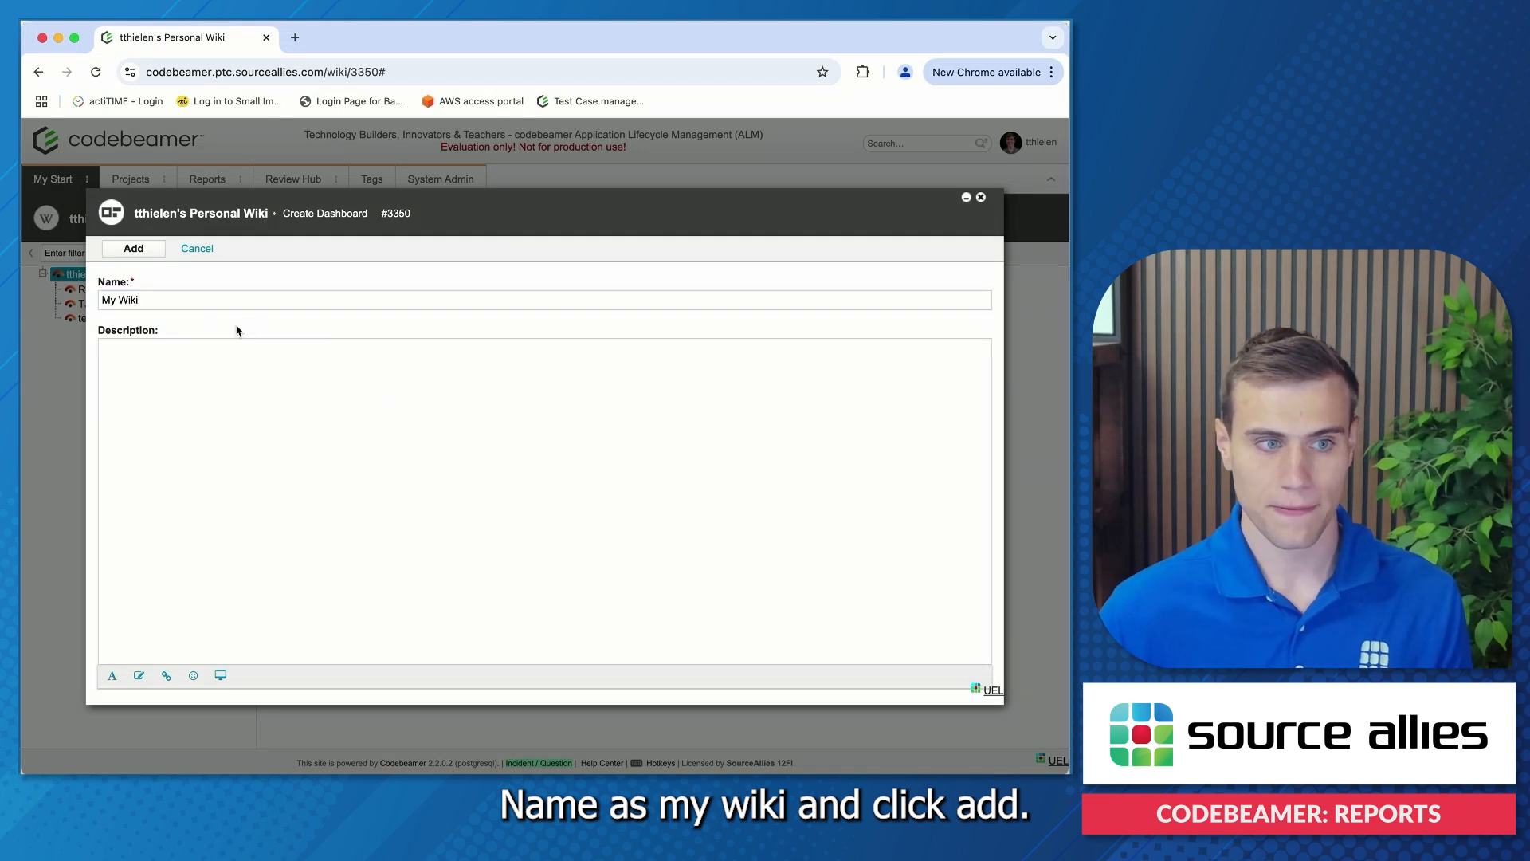
click(134, 249)
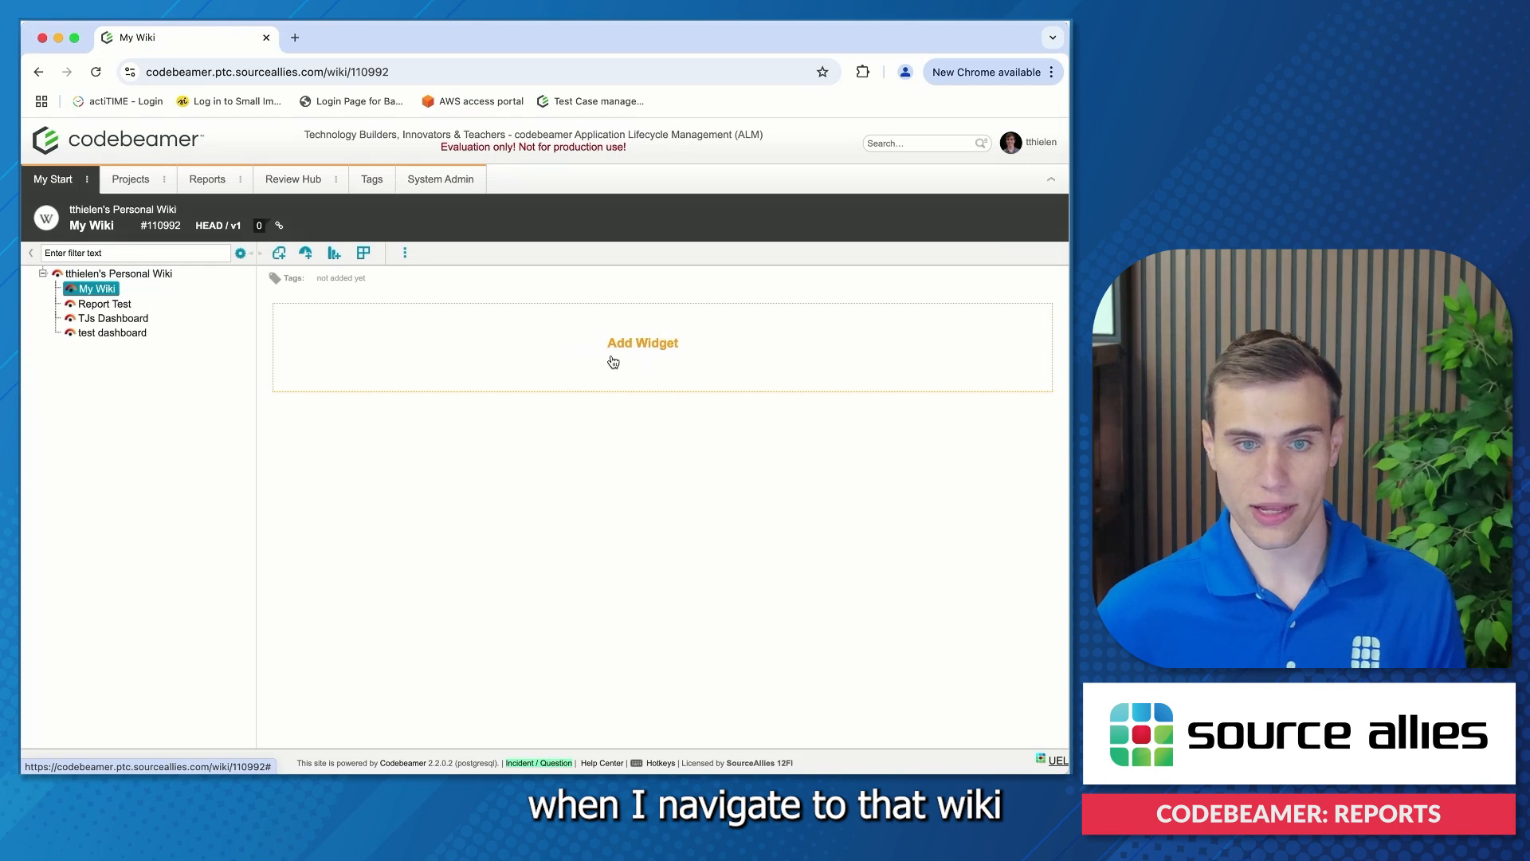
Start a Chart report visualization widget on My Wiki and reselect the "Add this to a wiki" report as its data source
click(650, 341)
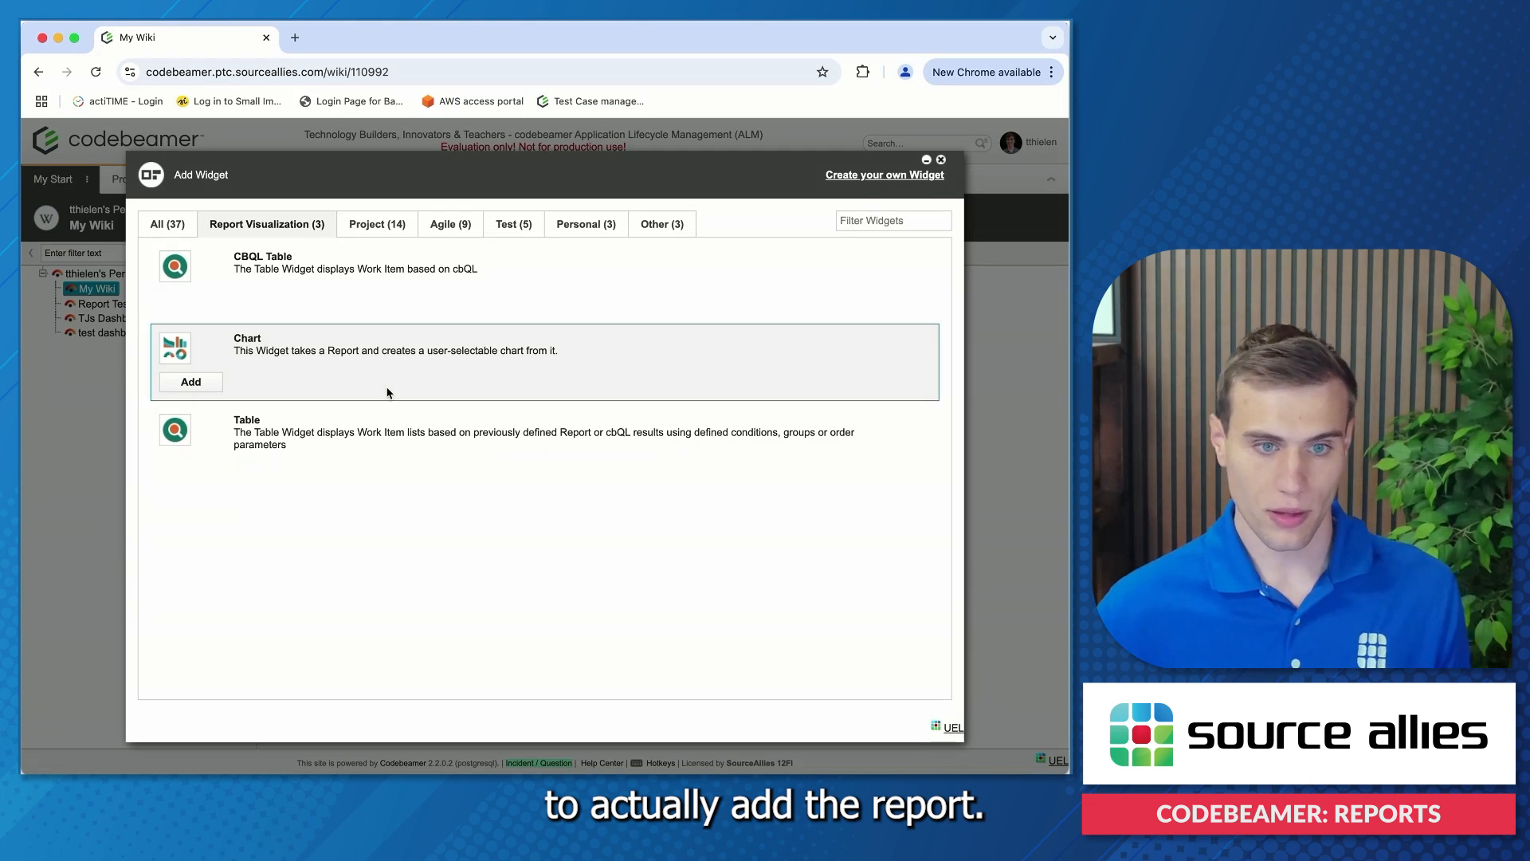
click(190, 382)
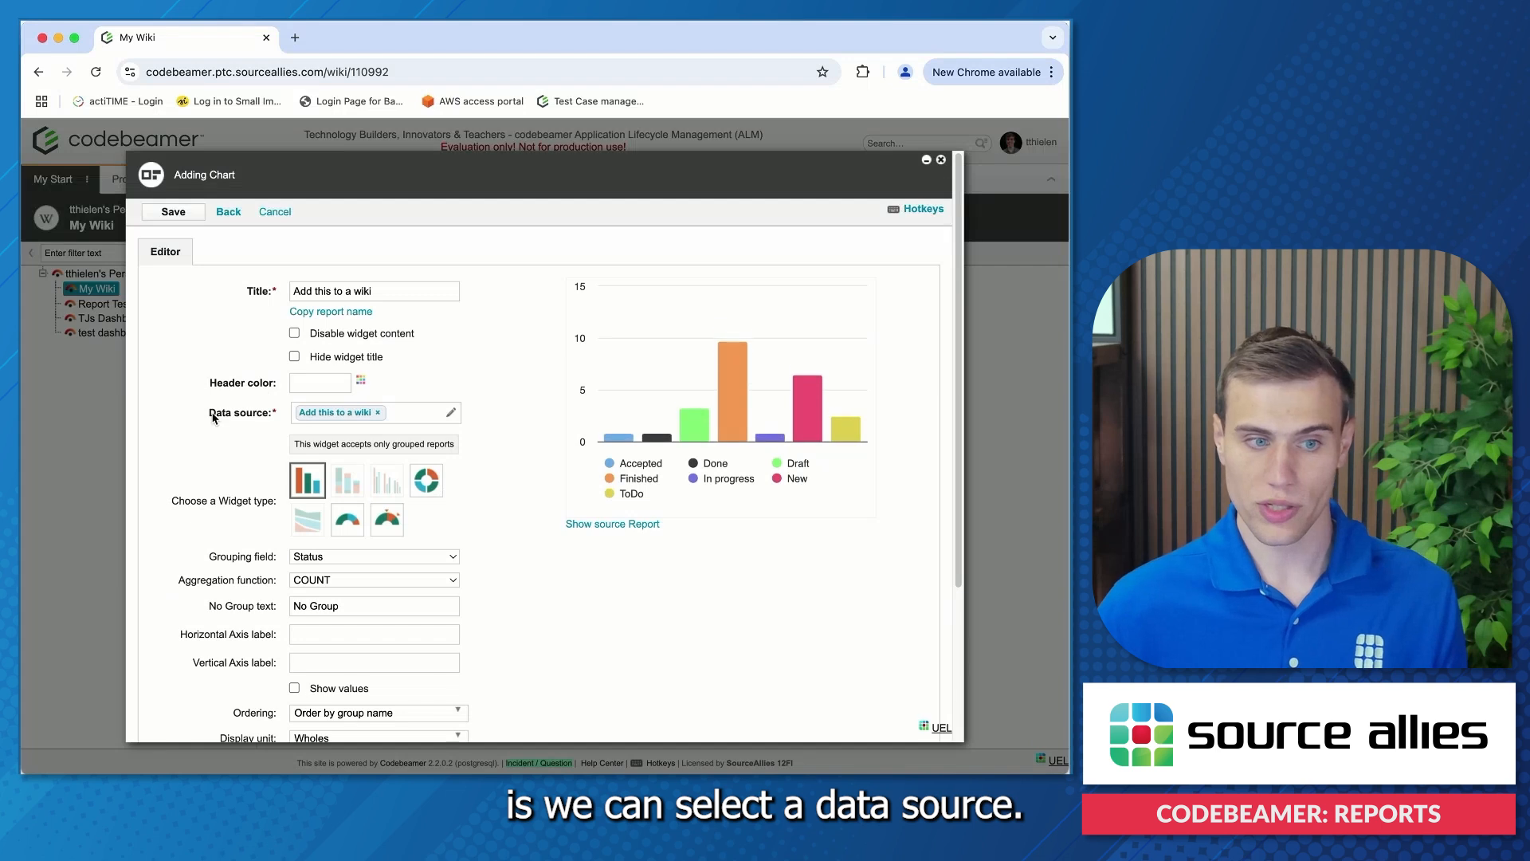
click(379, 412)
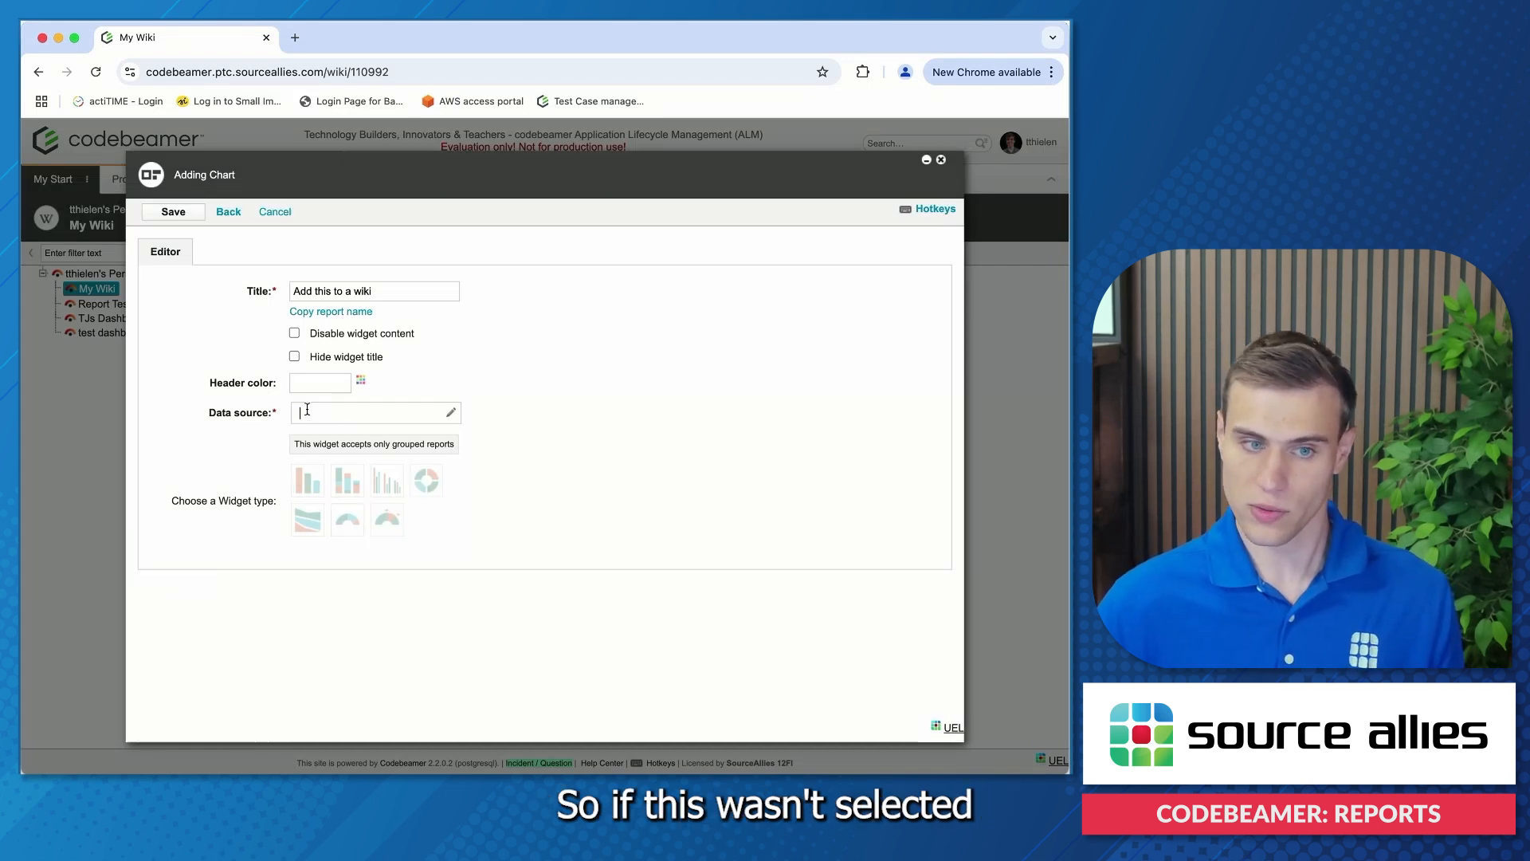
click(451, 414)
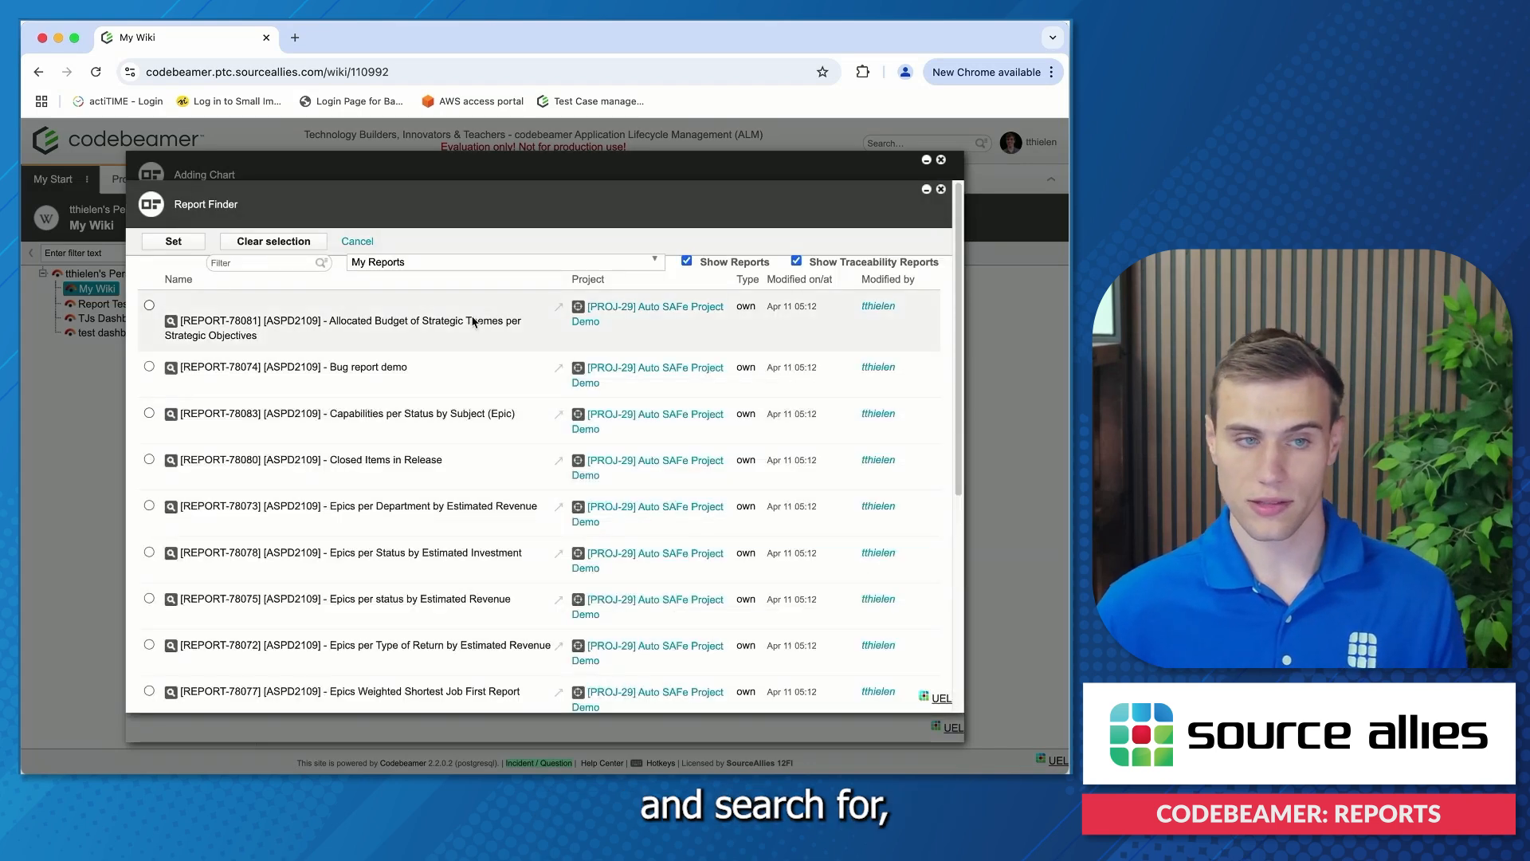
text(add s)
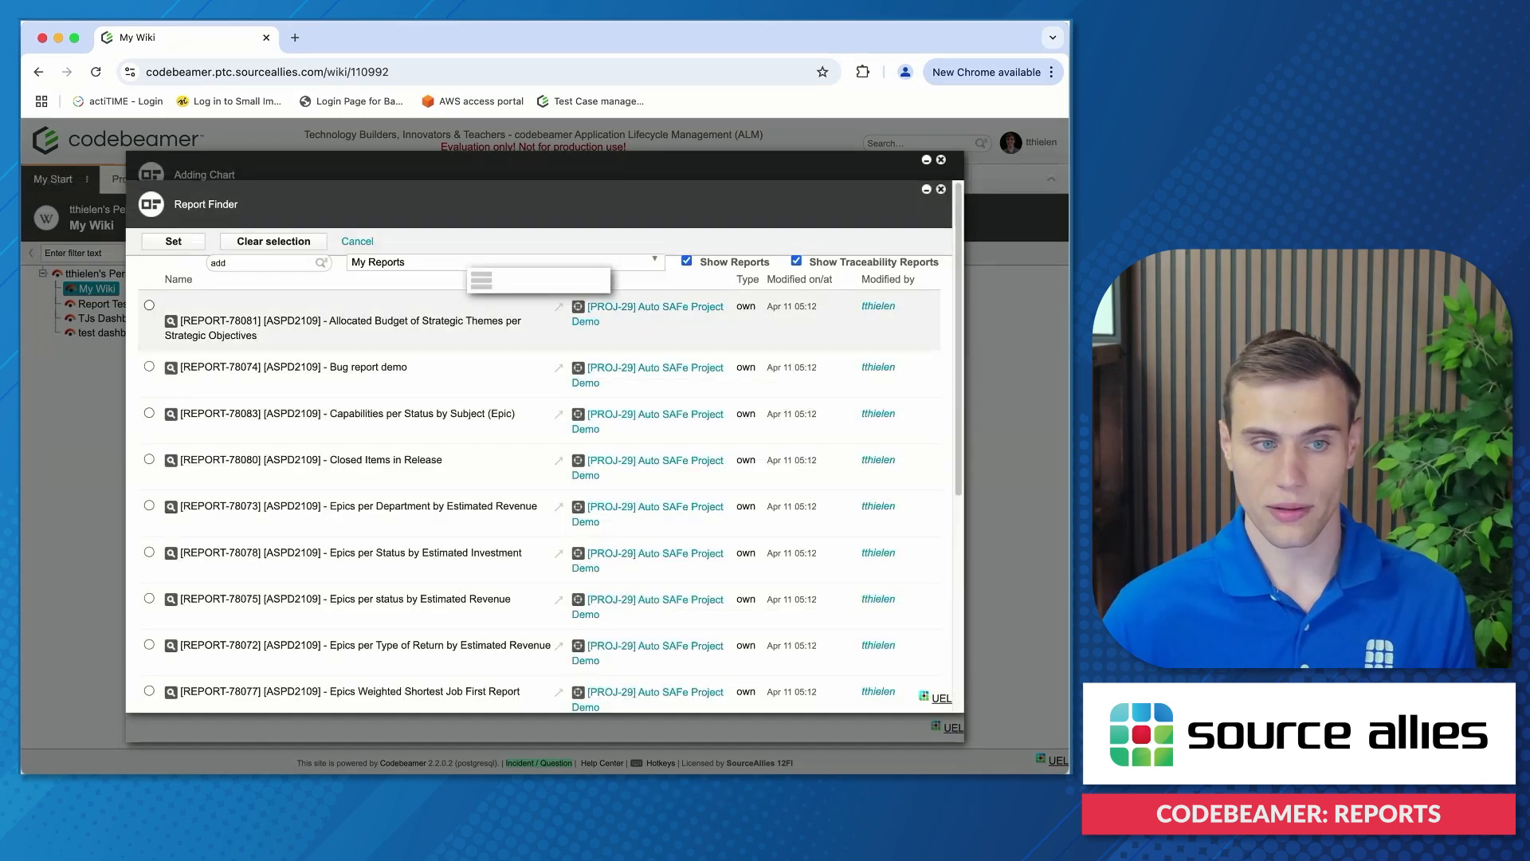
key(BackSpace)
key(BackSpace)
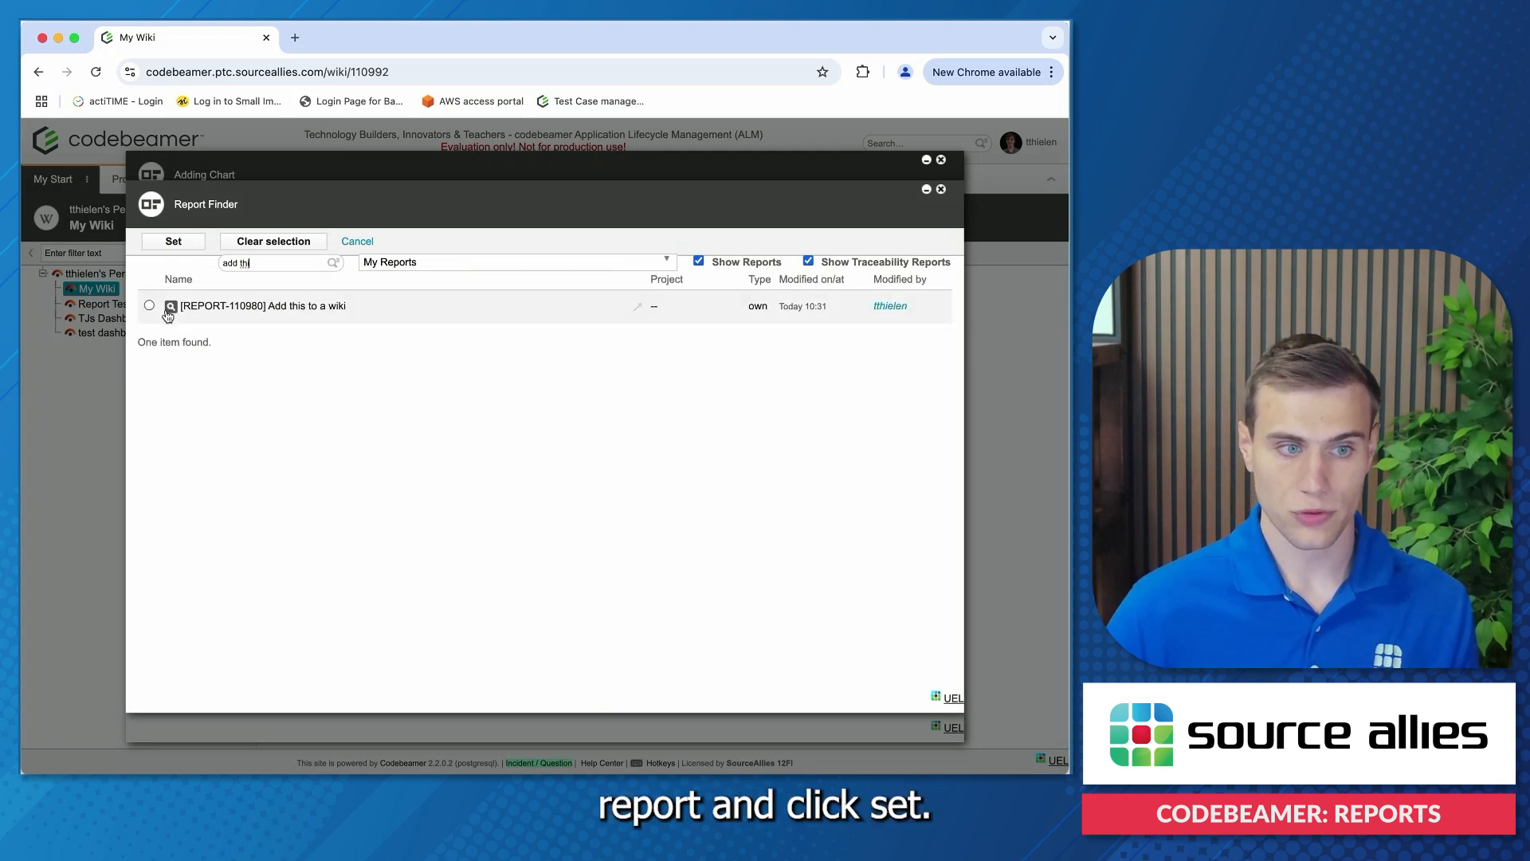
click(149, 308)
click(195, 242)
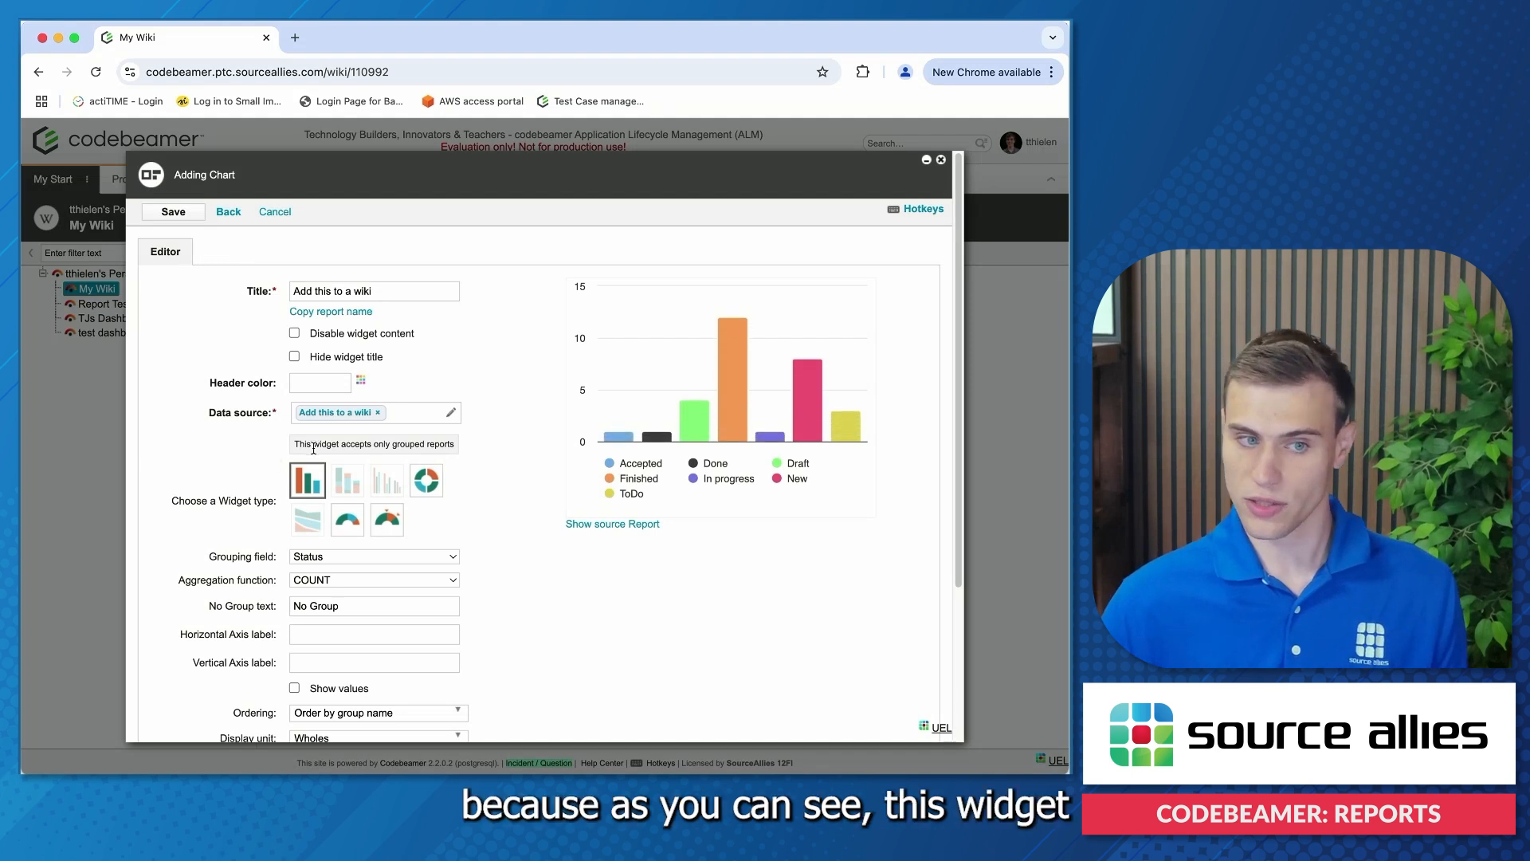
Preview the chart widget as a pie chart, set its type back to bar chart grouped by Status, and save it
drag(293, 448, 472, 450)
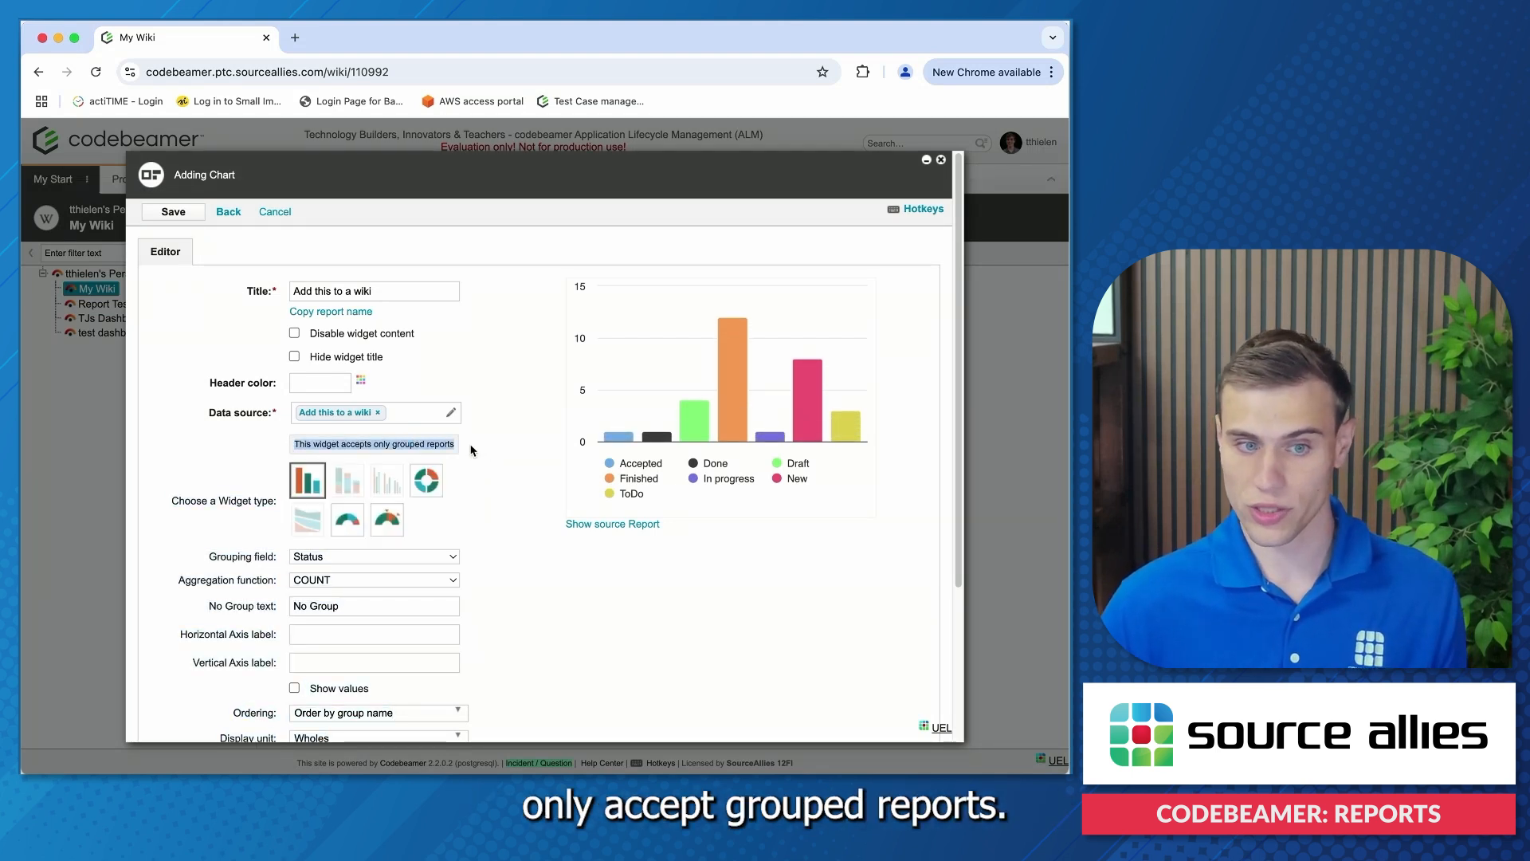
click(468, 447)
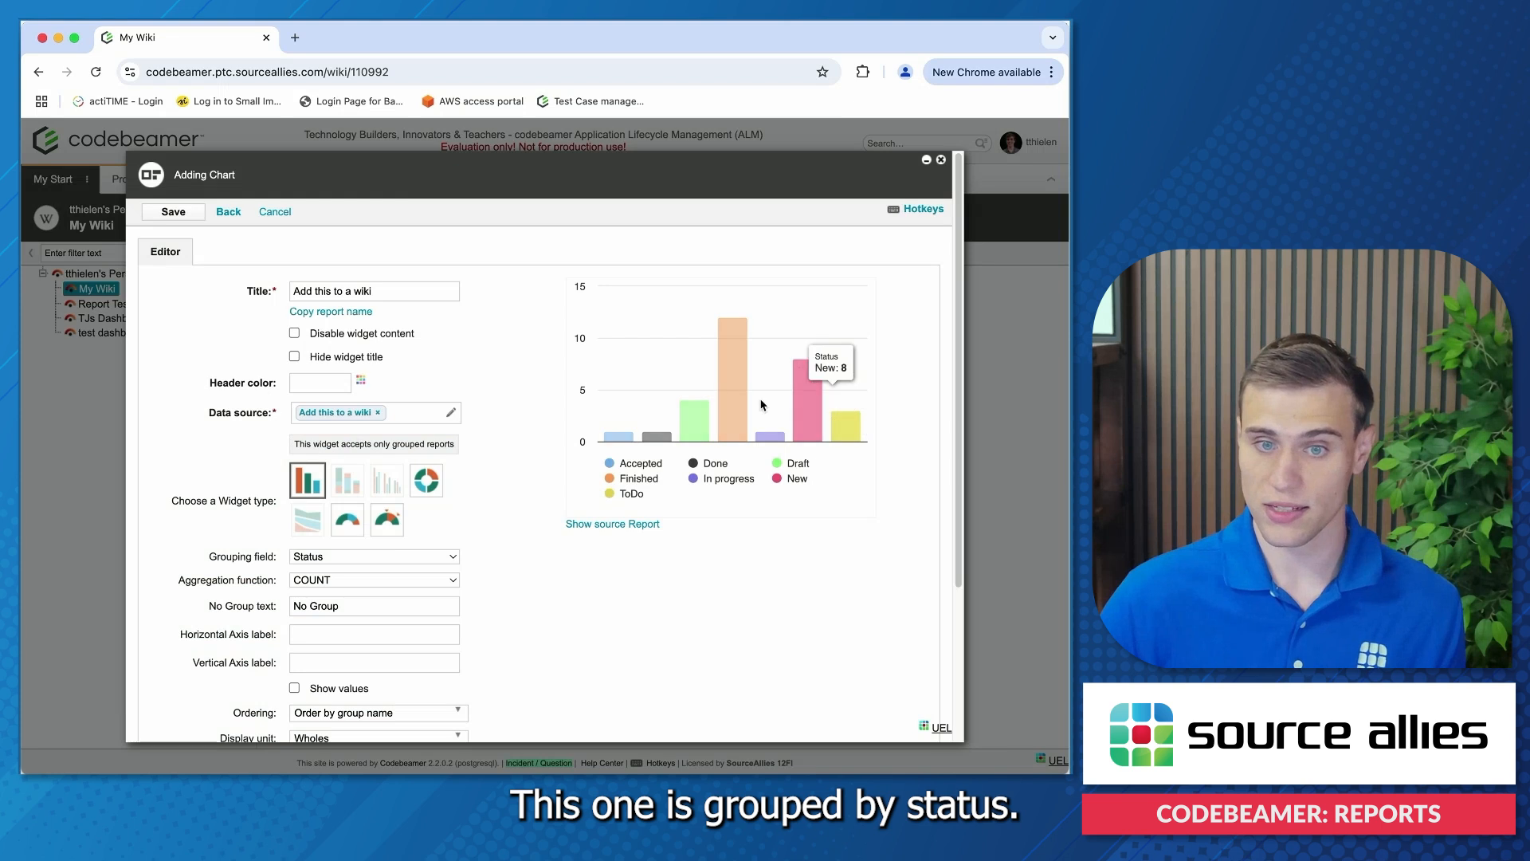
click(426, 479)
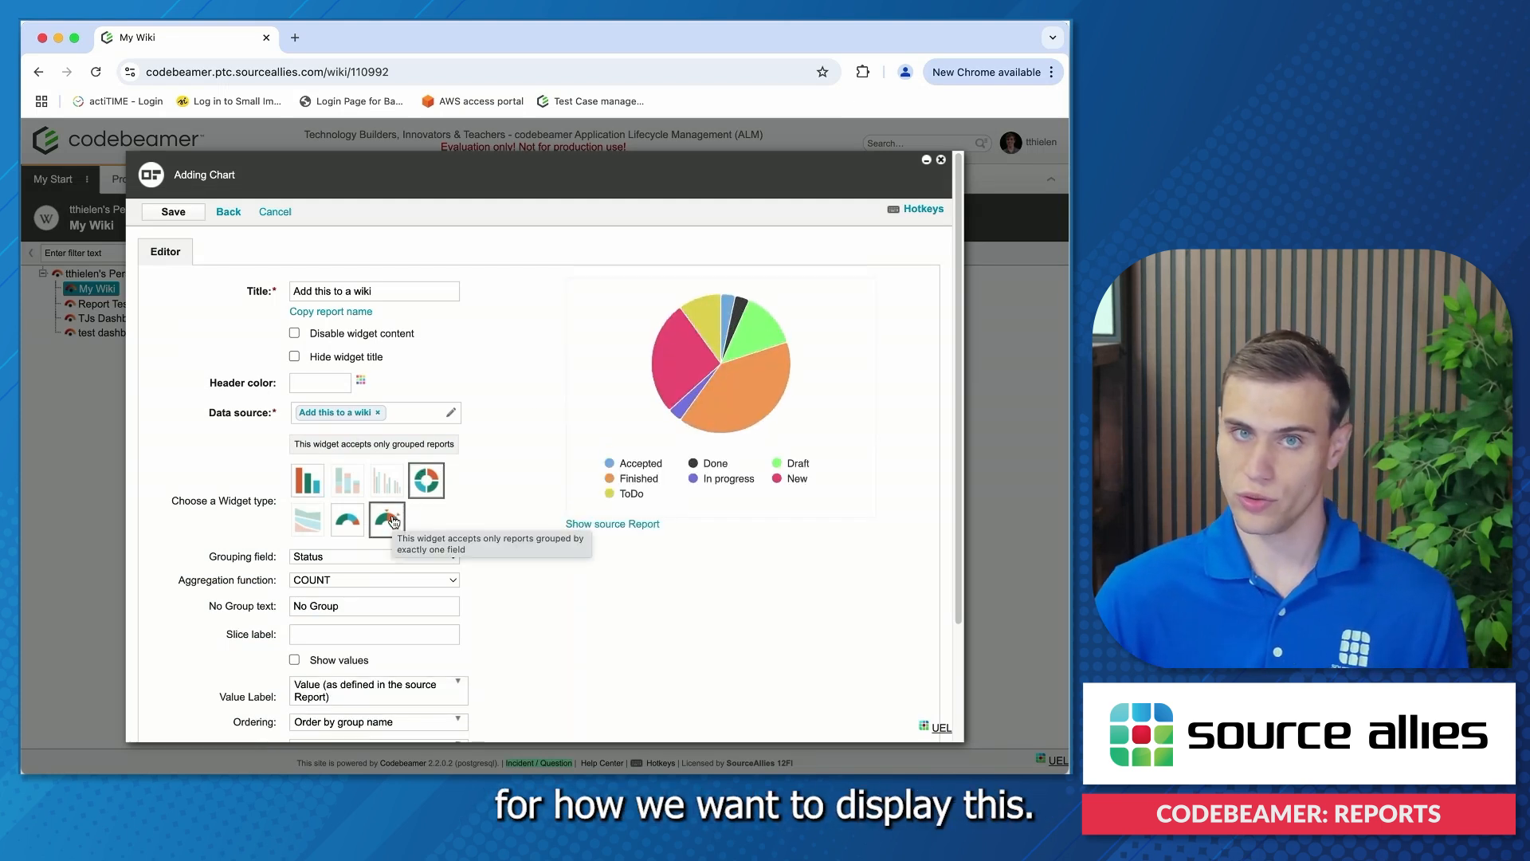
click(307, 480)
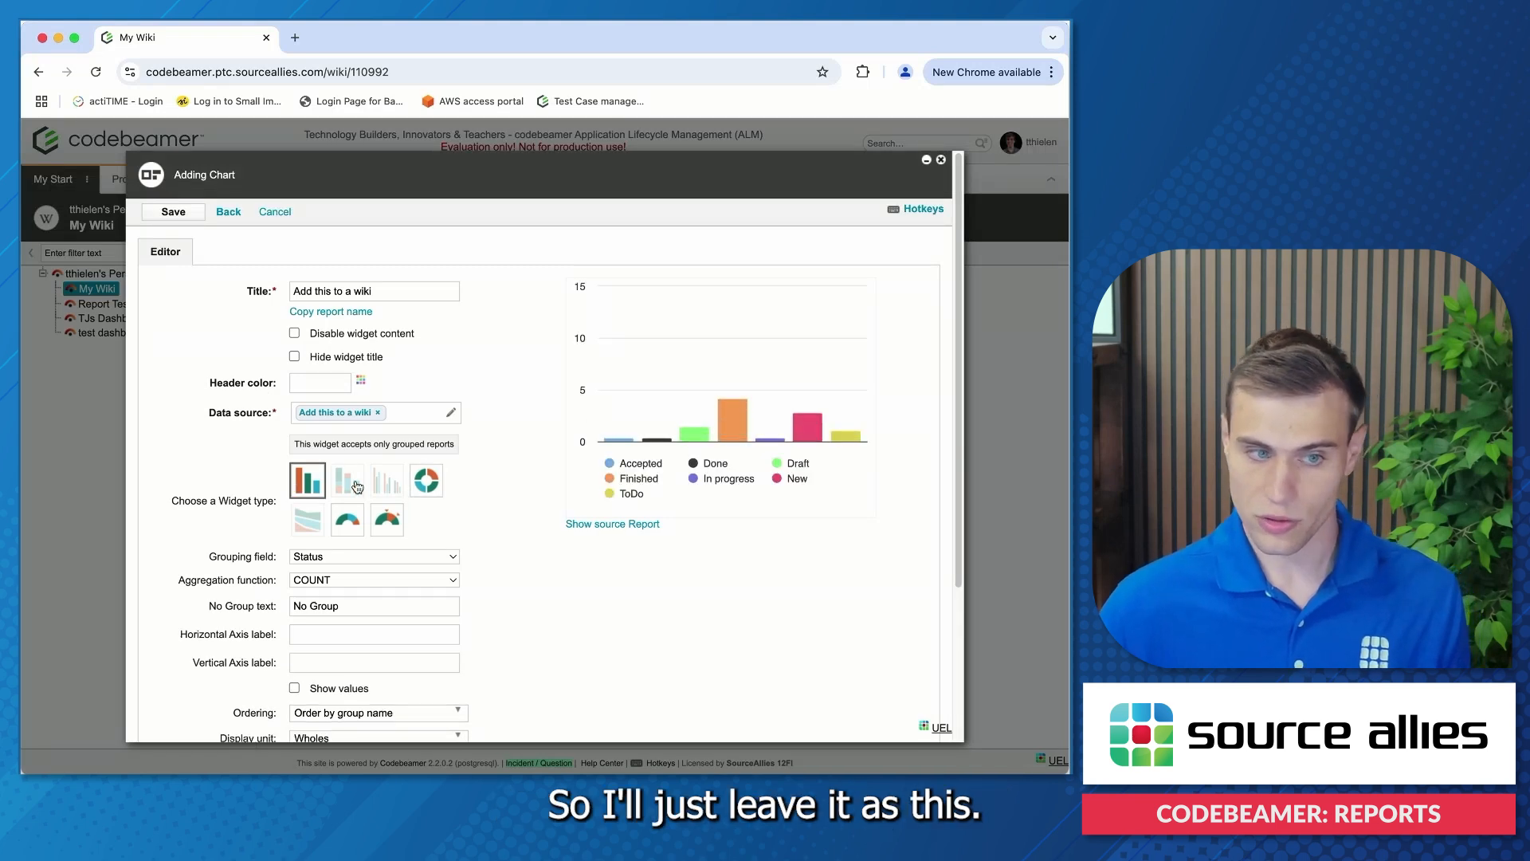
scroll(356, 487, down, 1)
scroll(356, 487, up, 1)
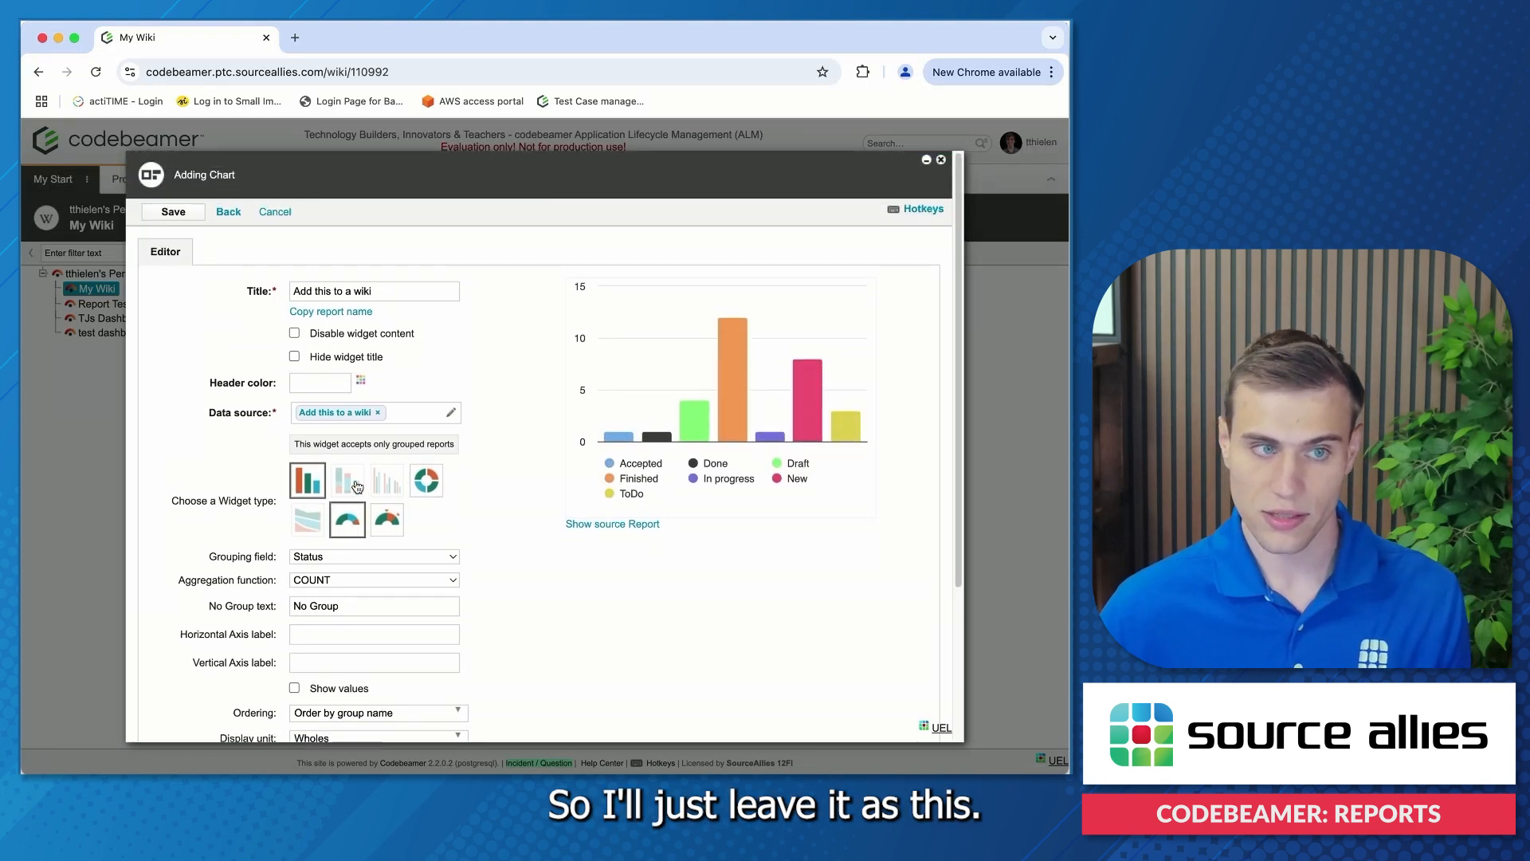
click(176, 213)
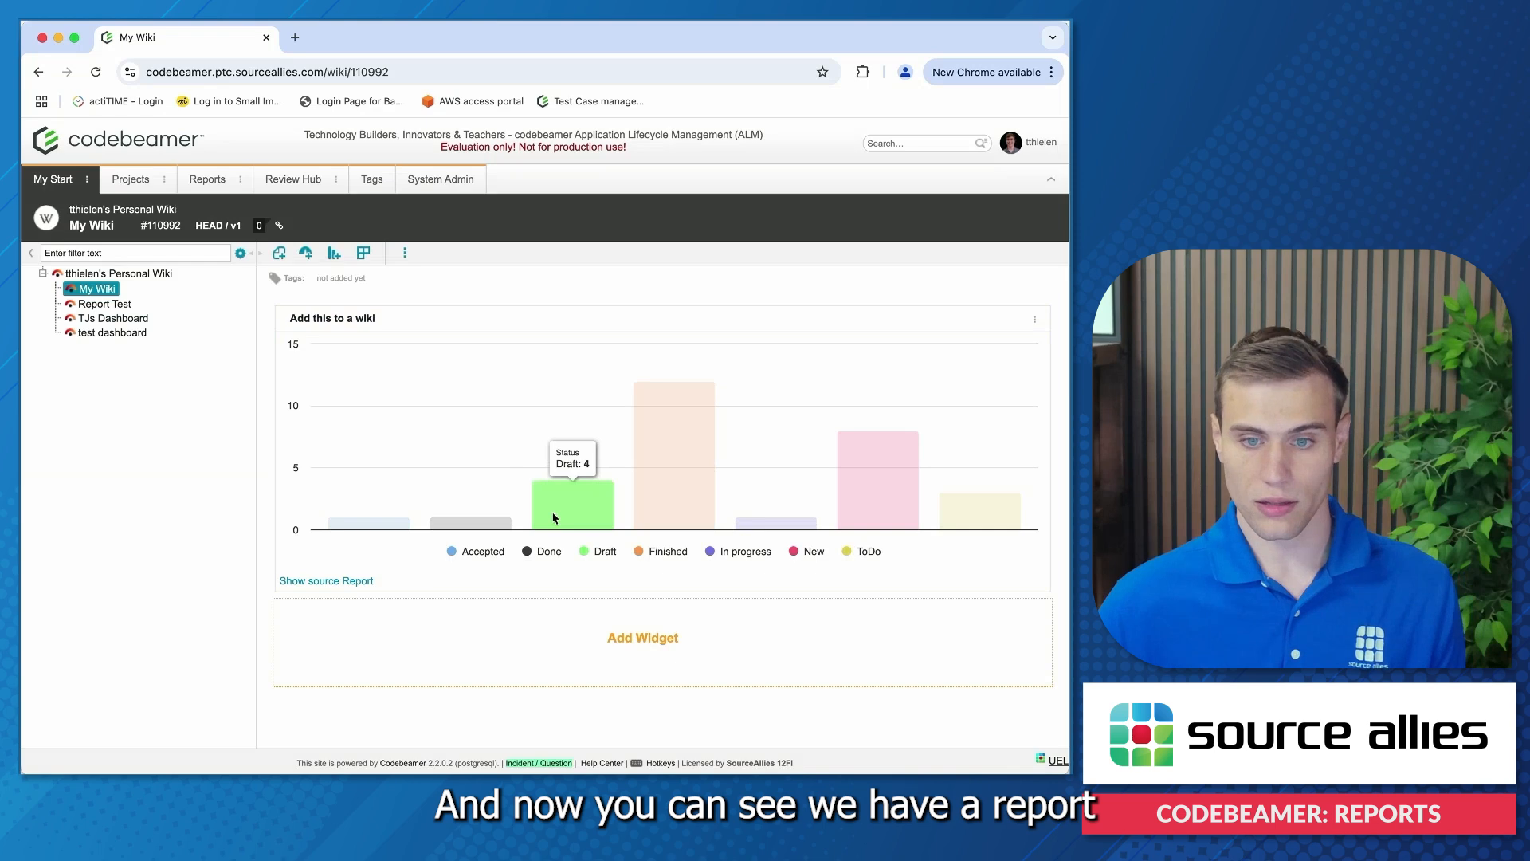